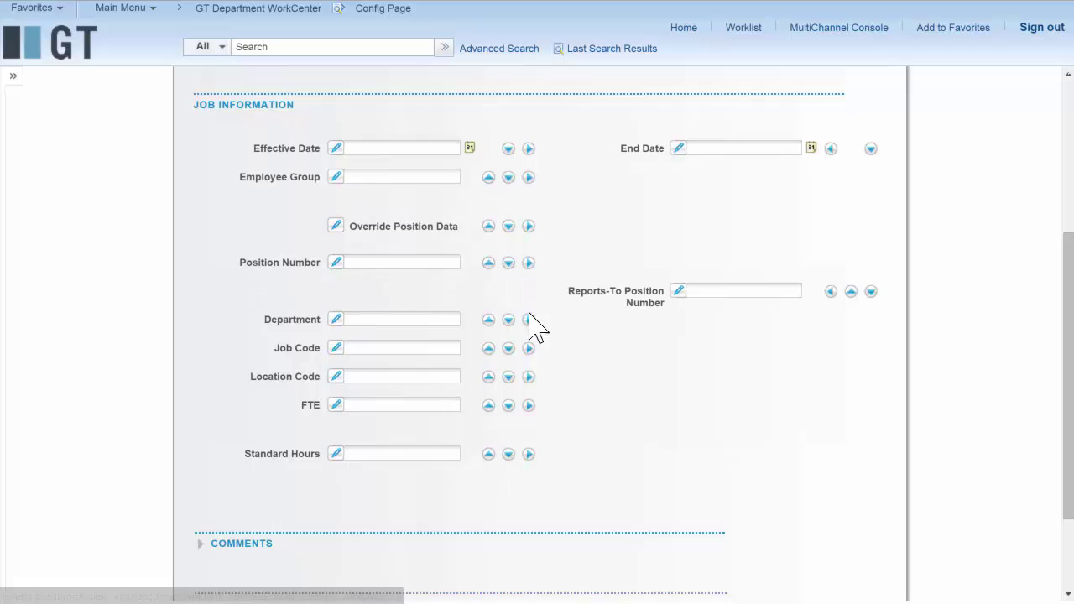
- Move Reports-To Position Number, Department, Job Code and Location Code into the right column, closing gaps
left_click(528, 319)
left_click(528, 348)
left_click(528, 377)
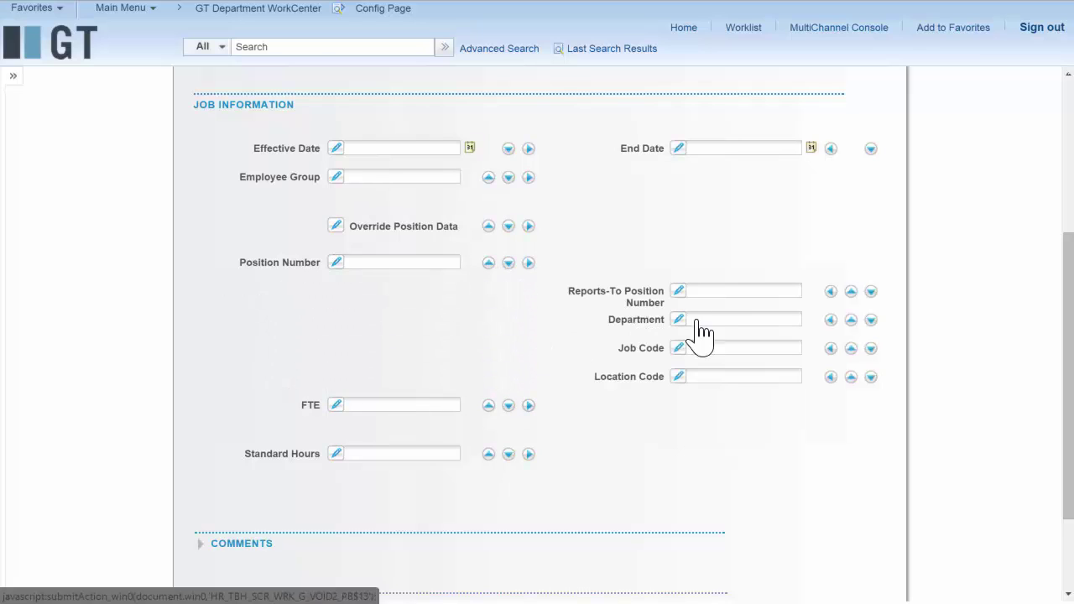
left_click(850, 292)
left_click(850, 338)
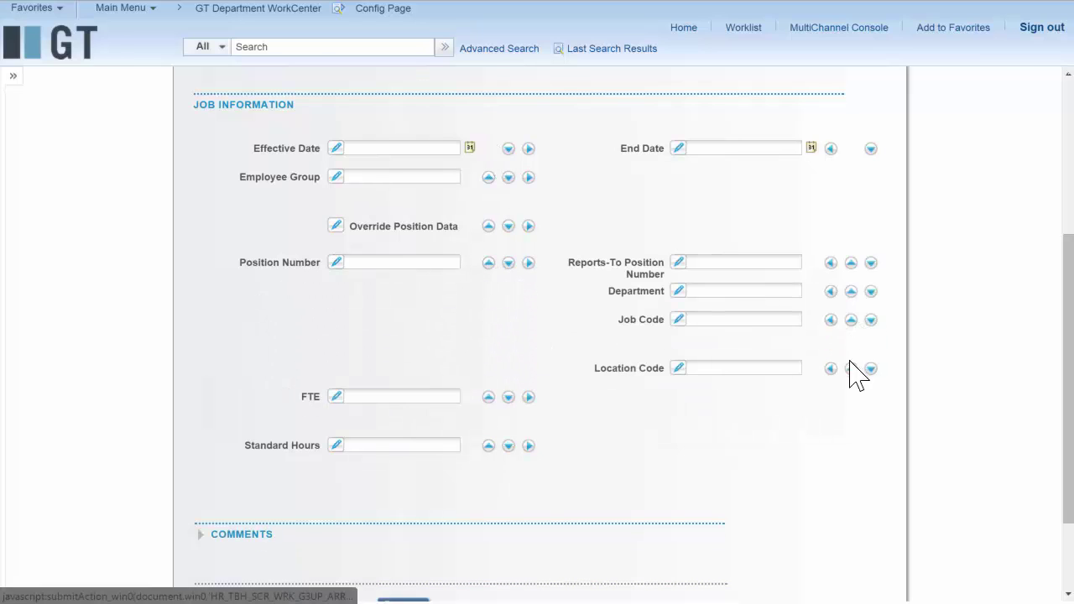
left_click(850, 368)
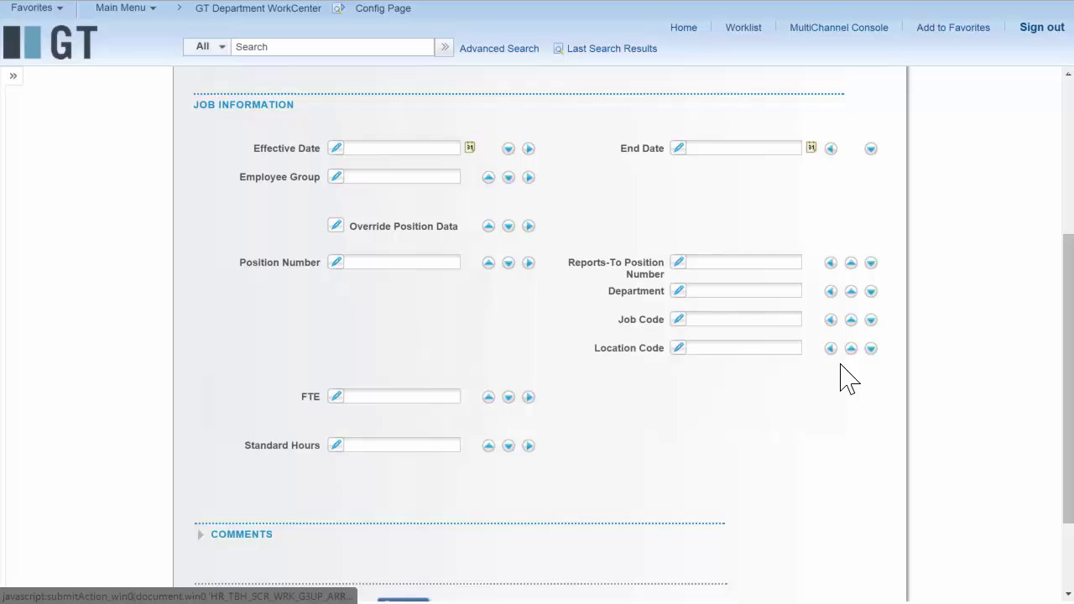
- Raise FTE beside Job Code and Standard Hours beside Location Code
left_click(488, 396)
left_click(488, 374)
left_click(488, 348)
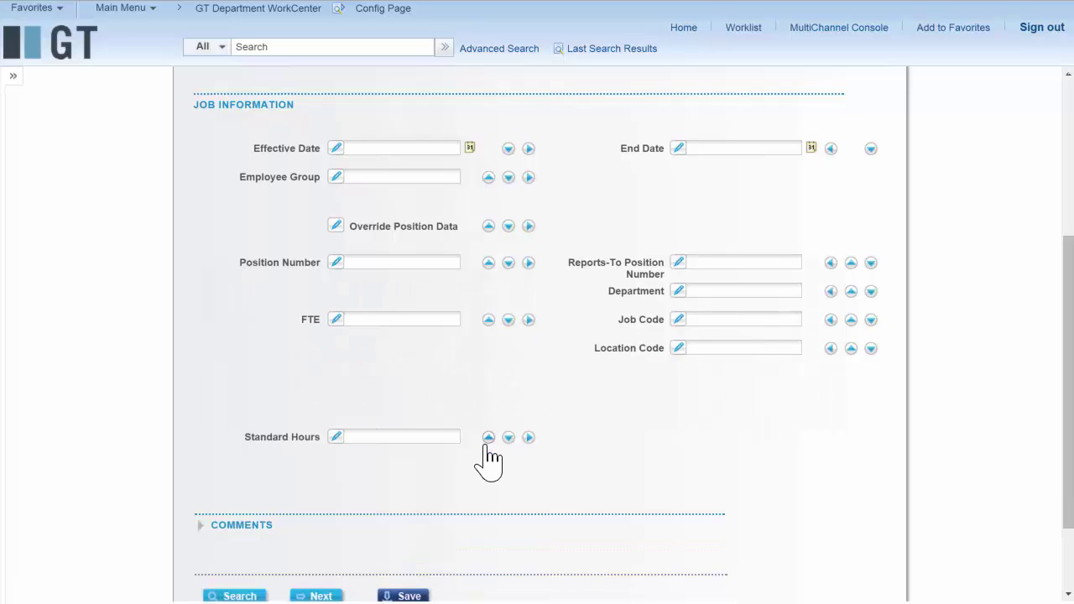
left_click(488, 437)
left_click(488, 417)
left_click(489, 396)
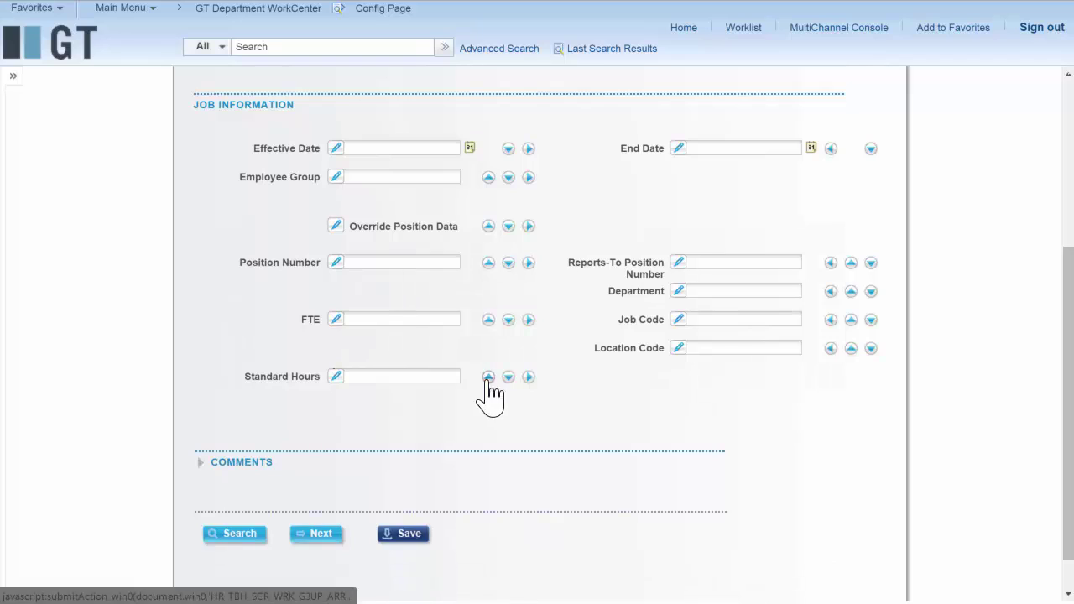
left_click(488, 376)
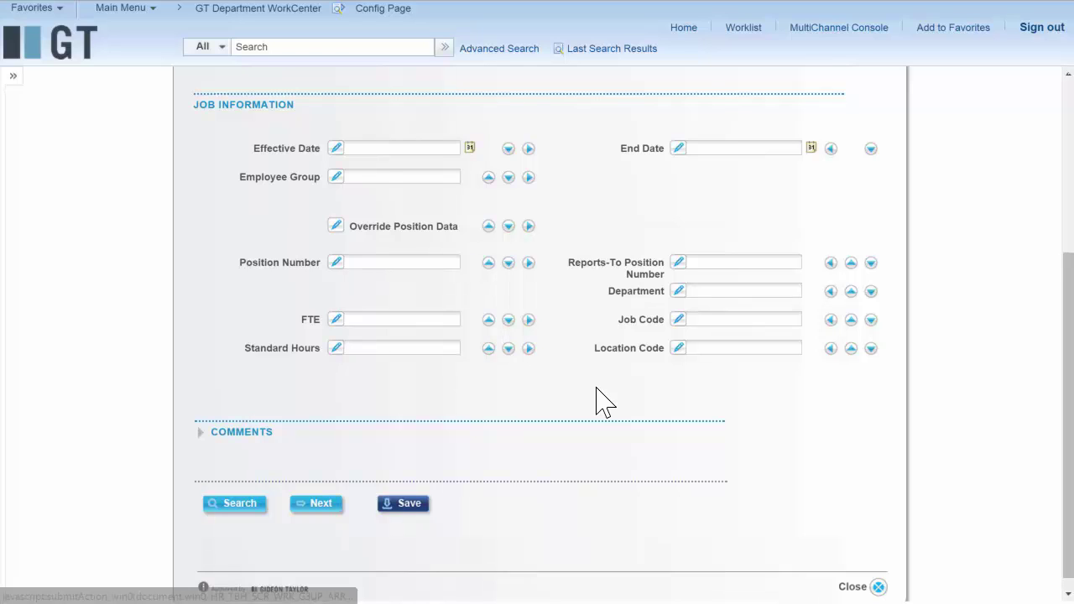
- Make Effective Date and Employee Group required fields
left_click(335, 148)
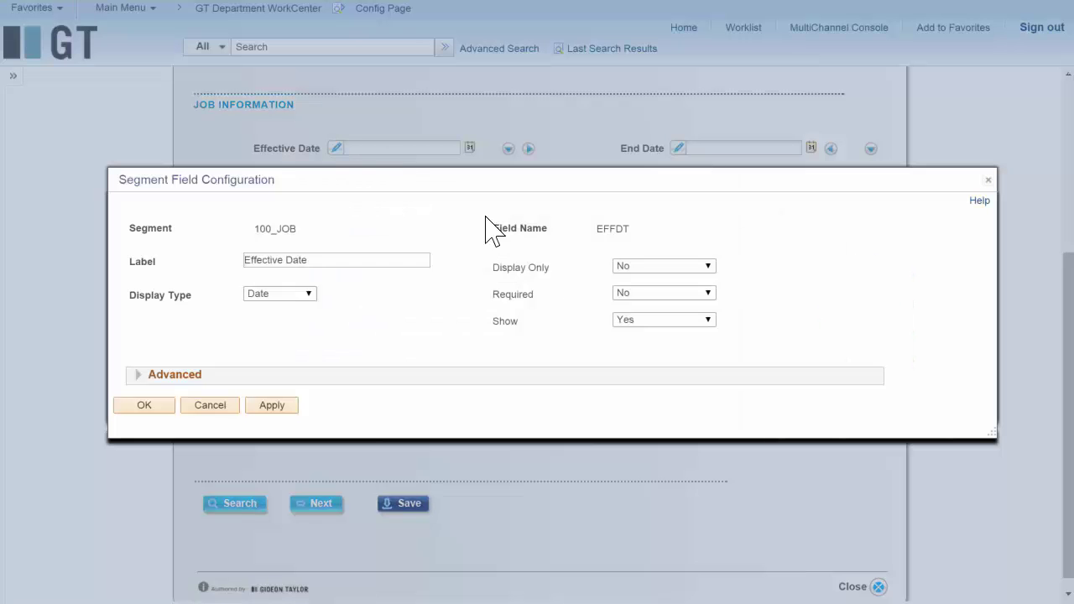
left_click(645, 293)
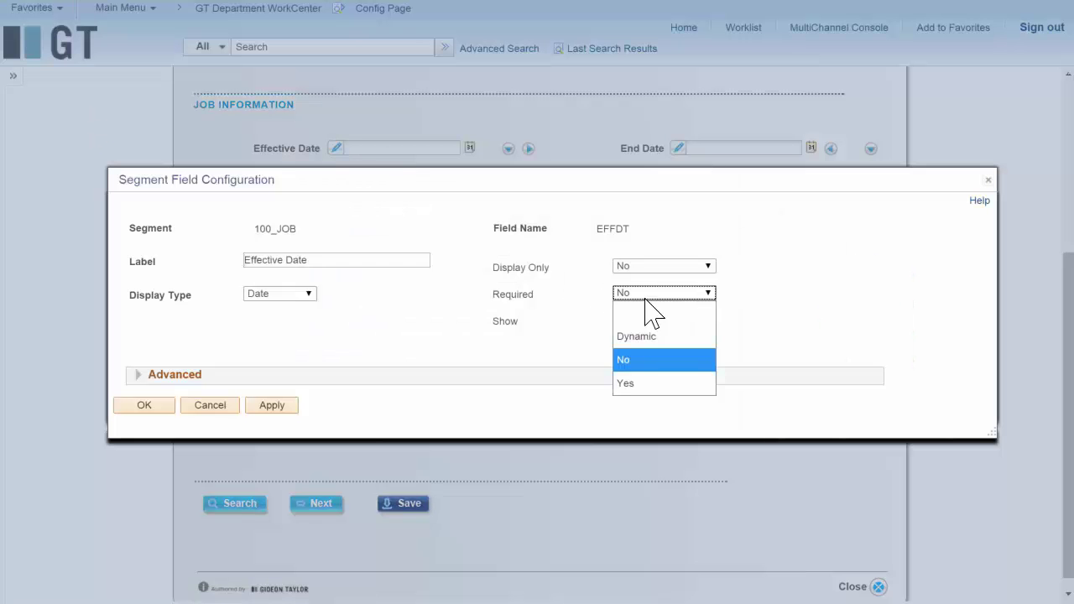
left_click(639, 384)
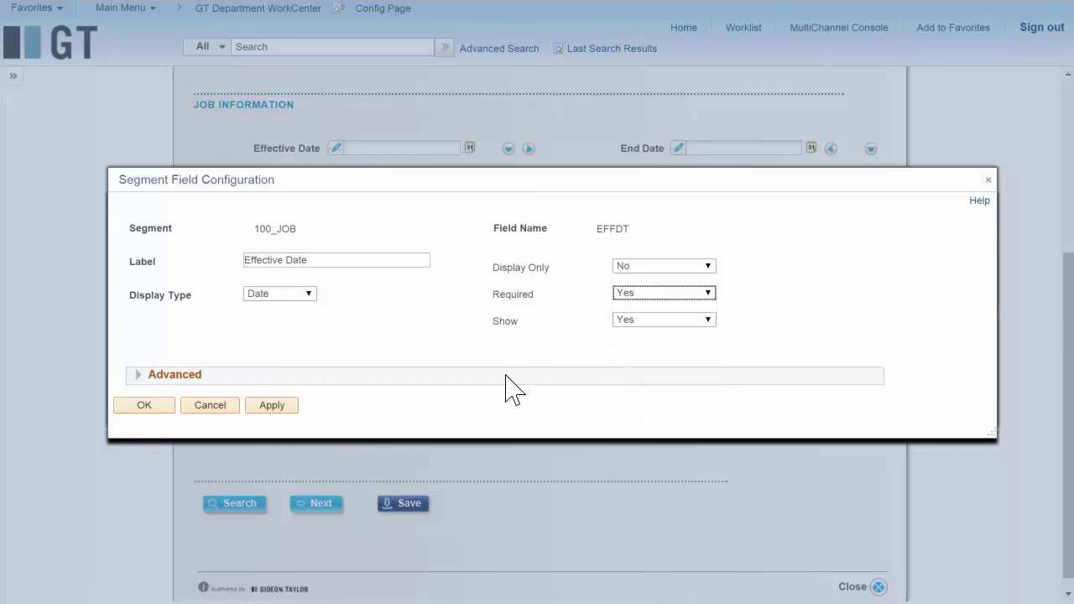
left_click(144, 405)
left_click(336, 175)
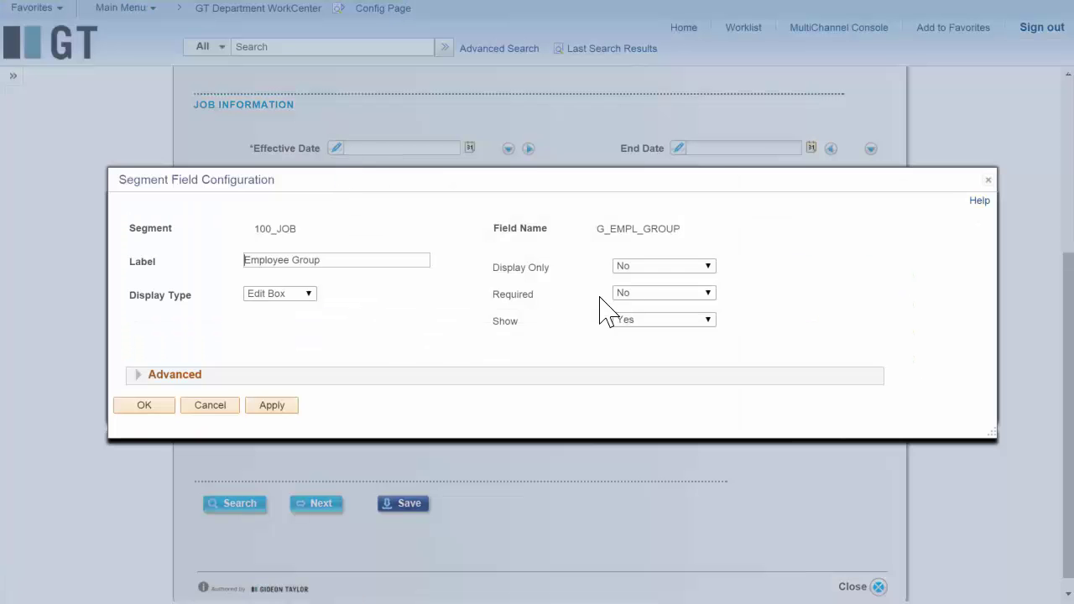
left_click(642, 293)
left_click(622, 382)
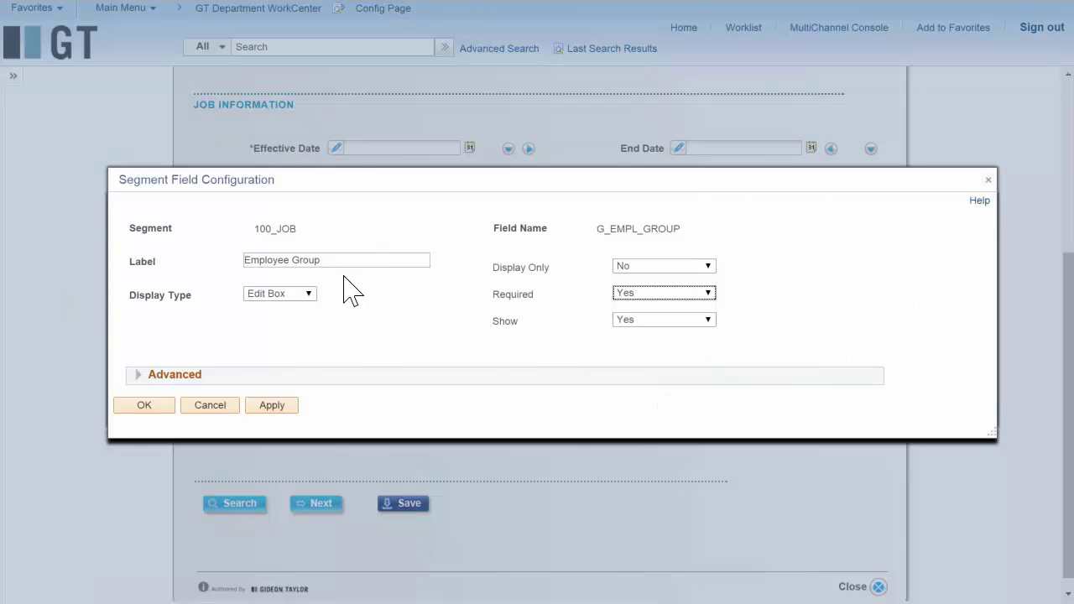
left_click(143, 406)
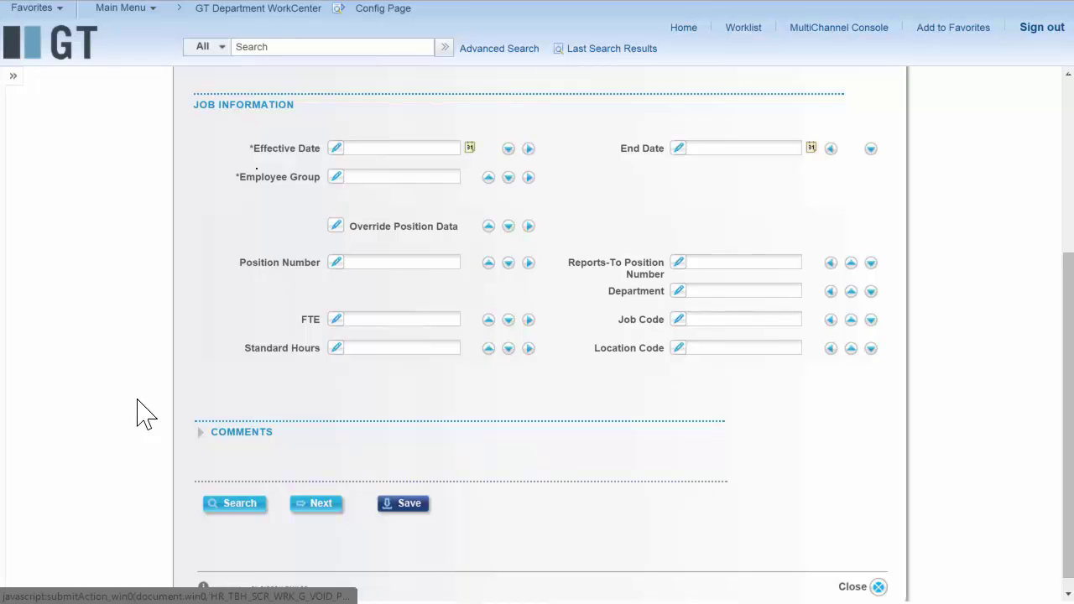
- Shorten the Reports-To Position Number label to 'Reports-To Position'
left_click(677, 261)
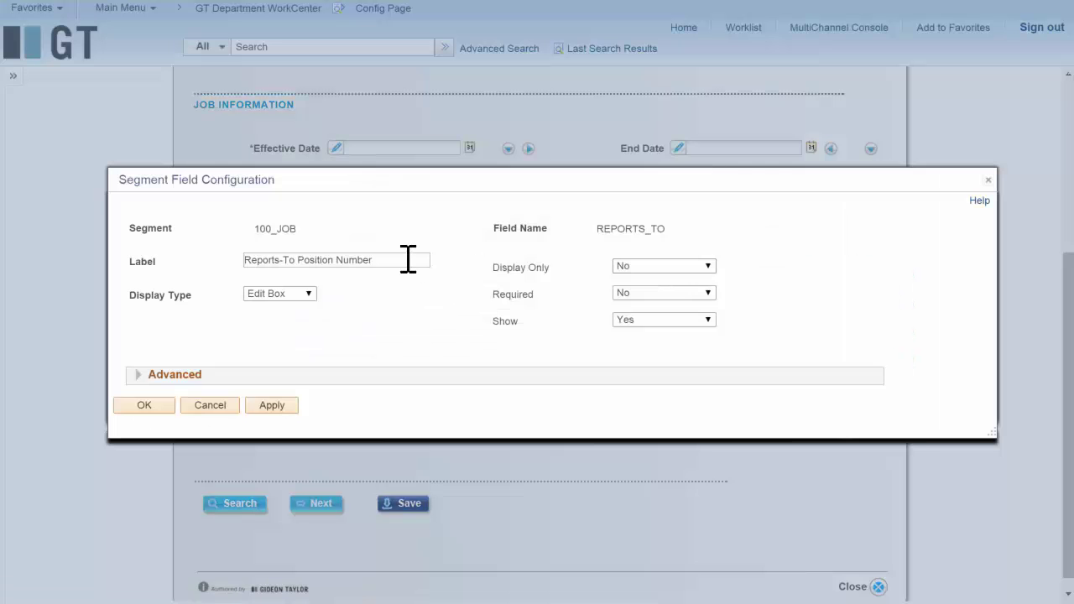
left_click_drag(385, 262, 333, 260)
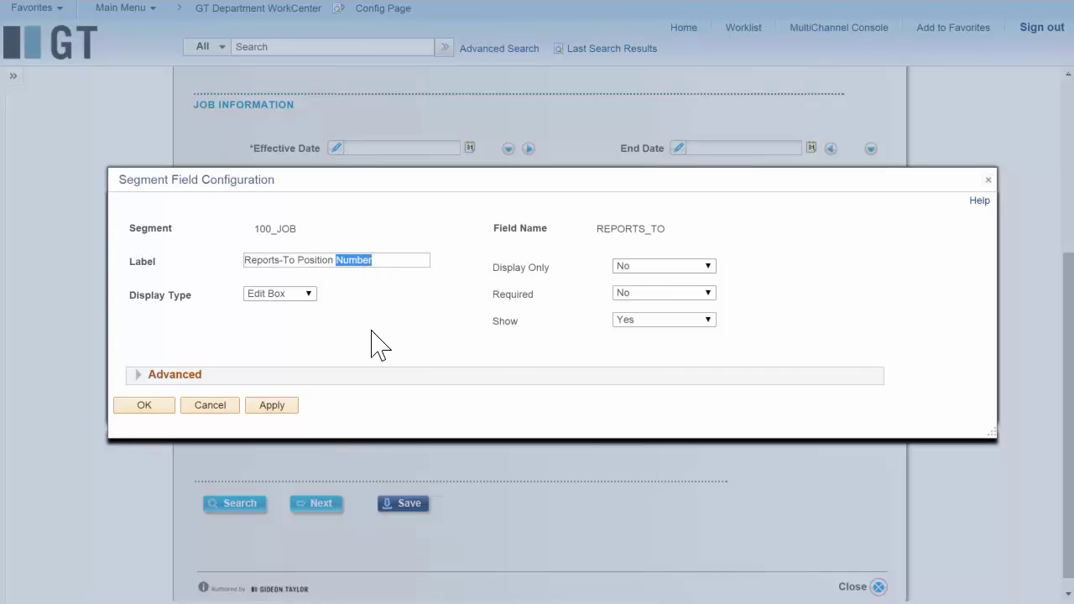
key("BackSpace")
left_click(144, 405)
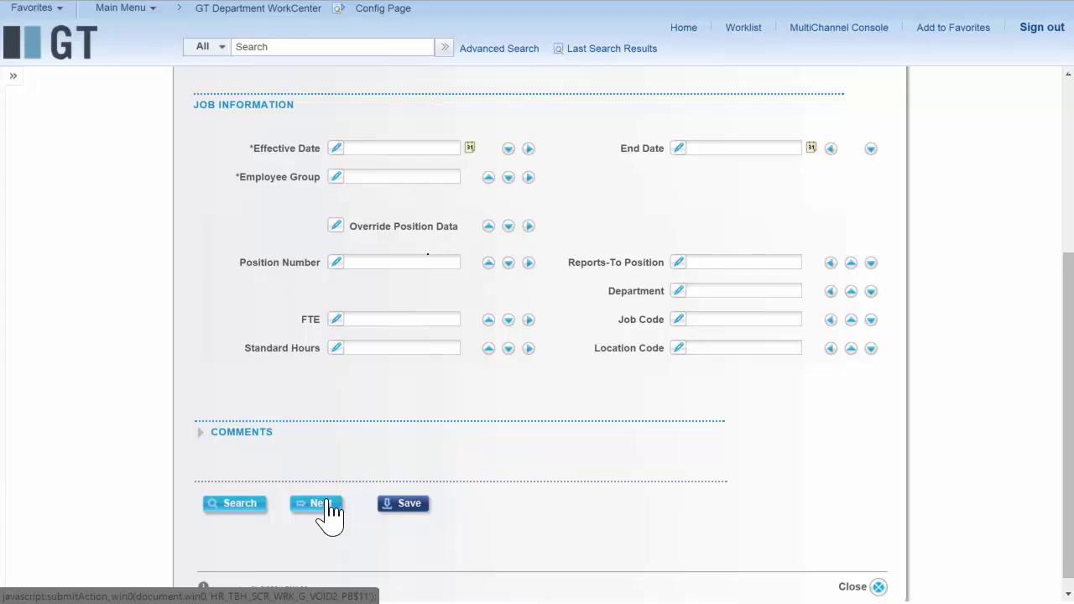
- Advance past the required-fields warning to the Compensation page
left_click(325, 504)
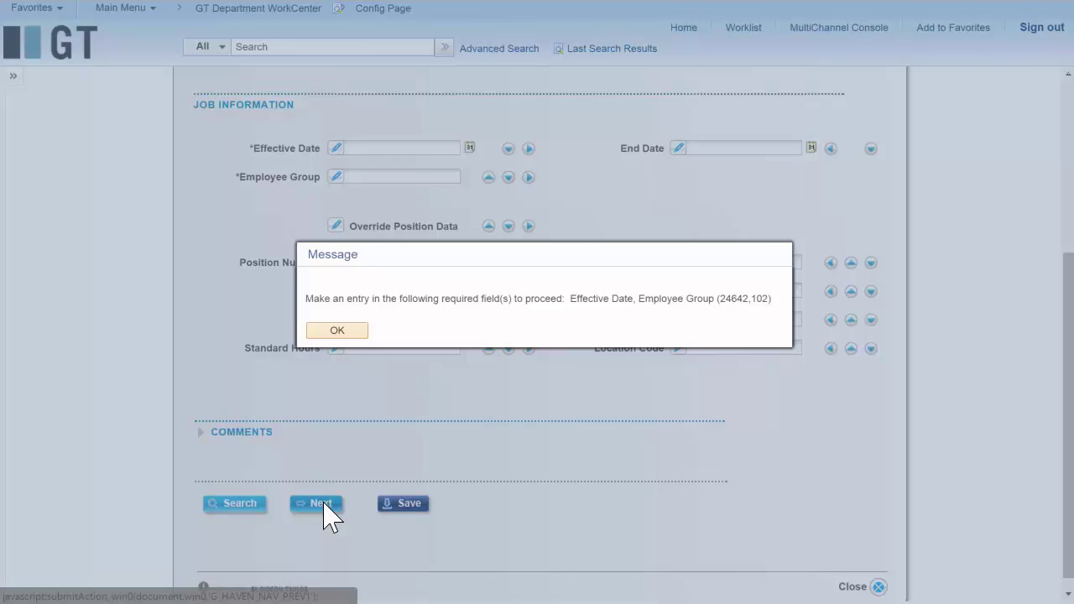
left_click(337, 330)
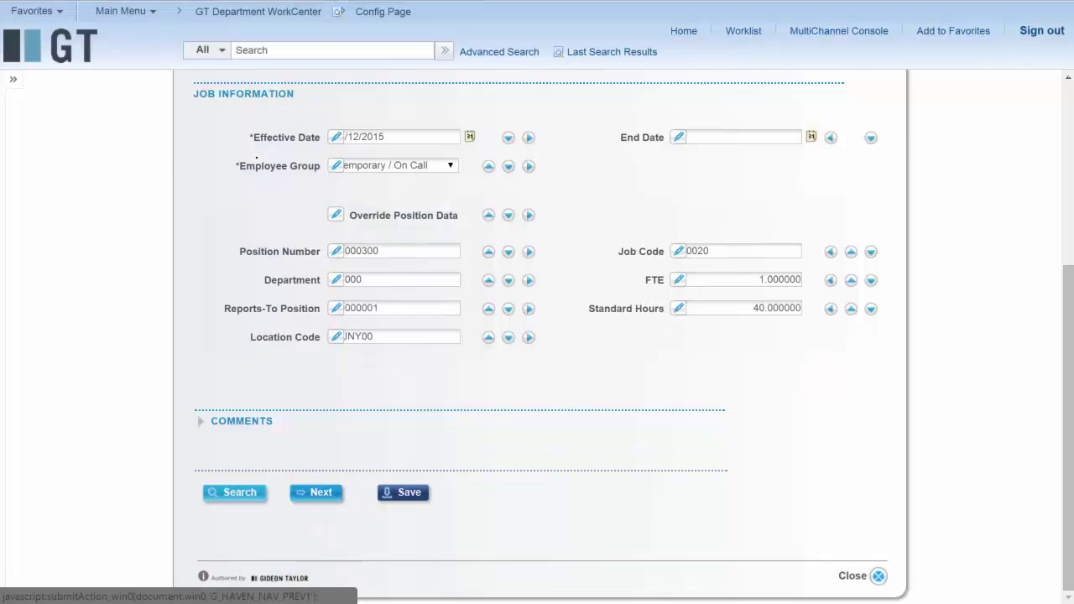
left_click(321, 503)
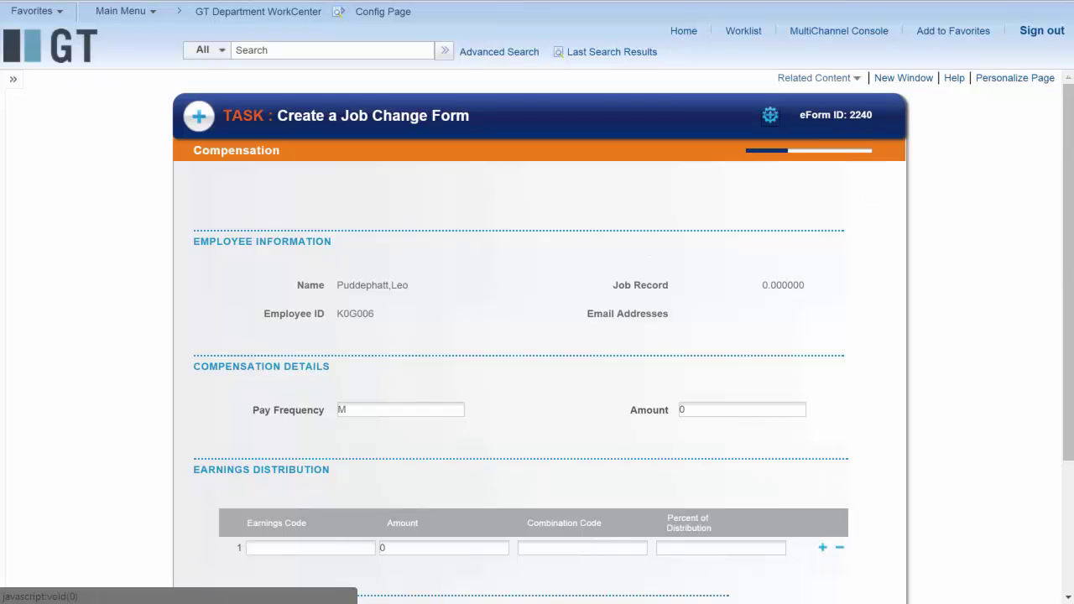
- In design mode, make Pay Frequency a display-only DropDown showing Long XLAT text
left_click(770, 115)
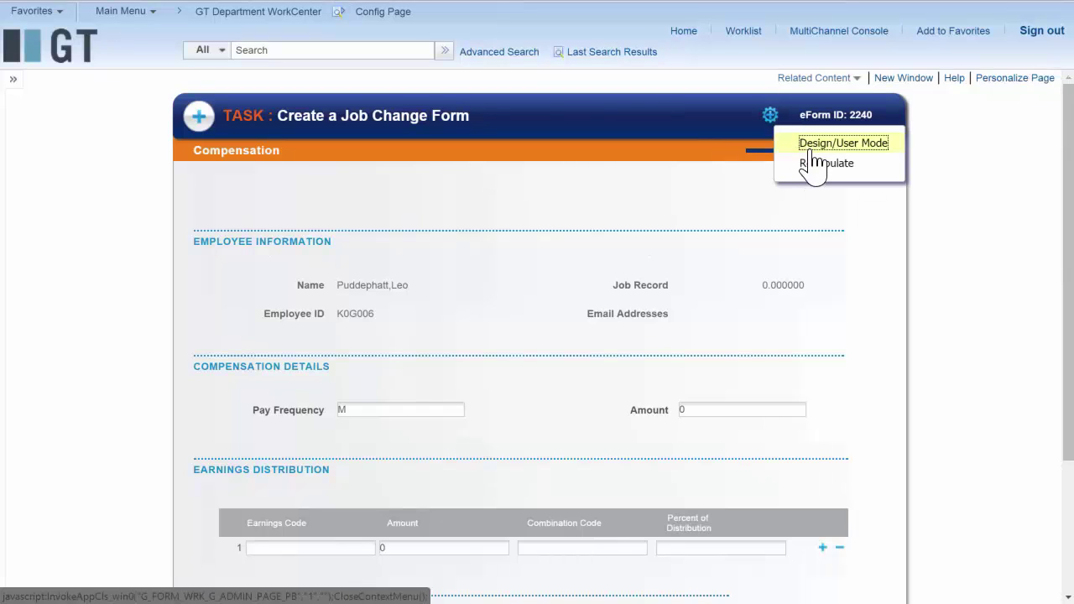
left_click(812, 145)
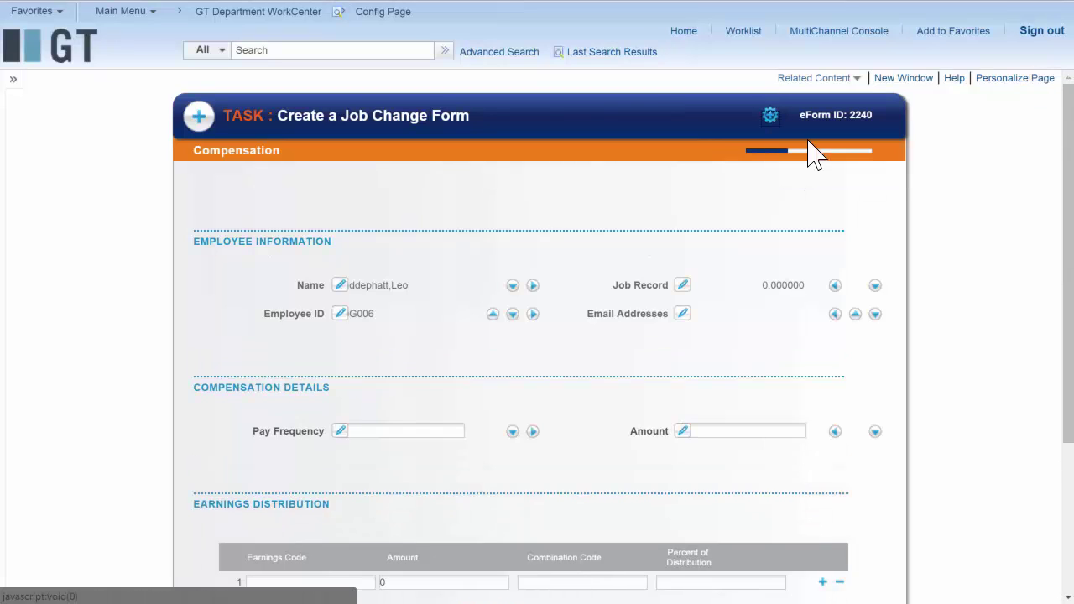
left_click(342, 429)
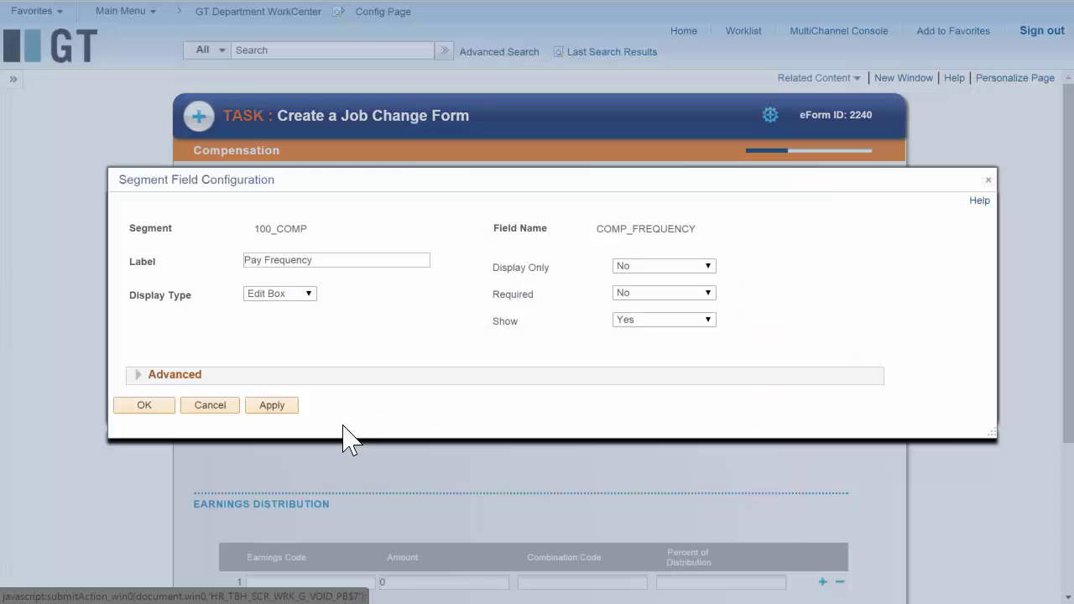
left_click(310, 293)
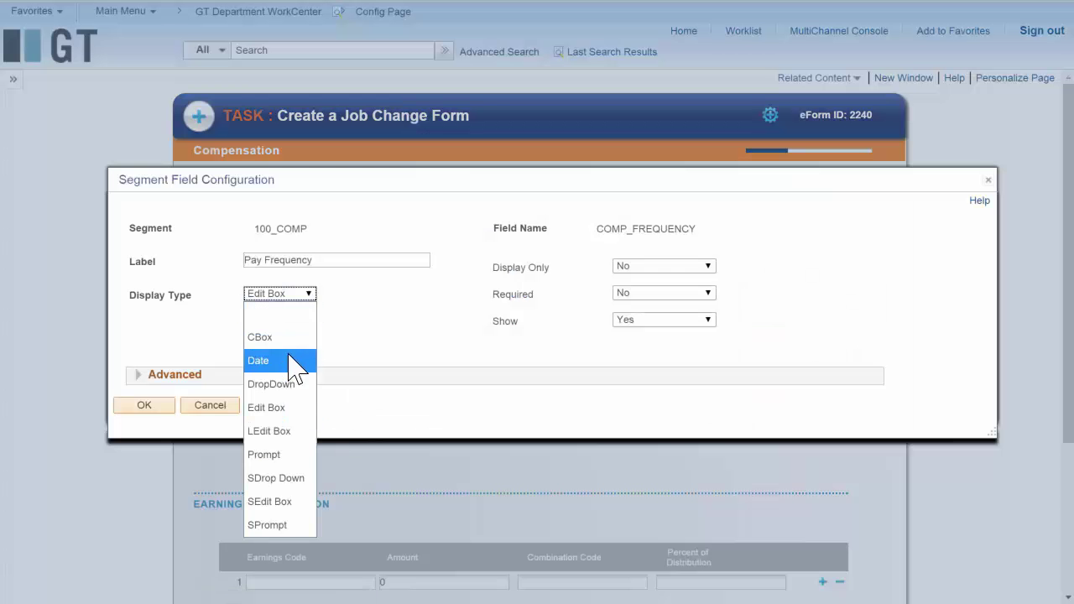
left_click(271, 383)
left_click(307, 330)
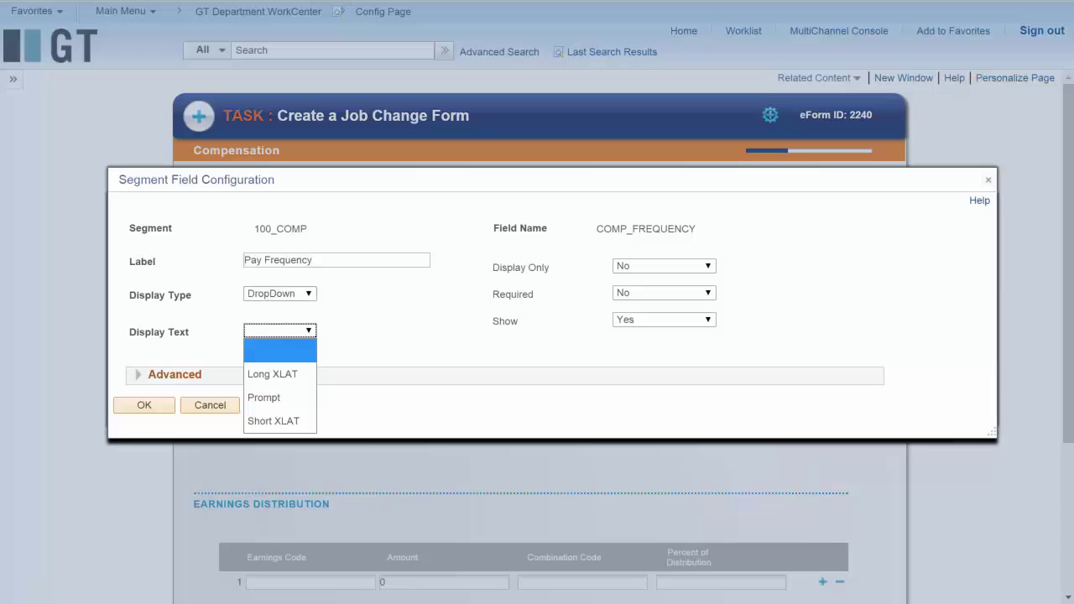
left_click(285, 374)
left_click(707, 266)
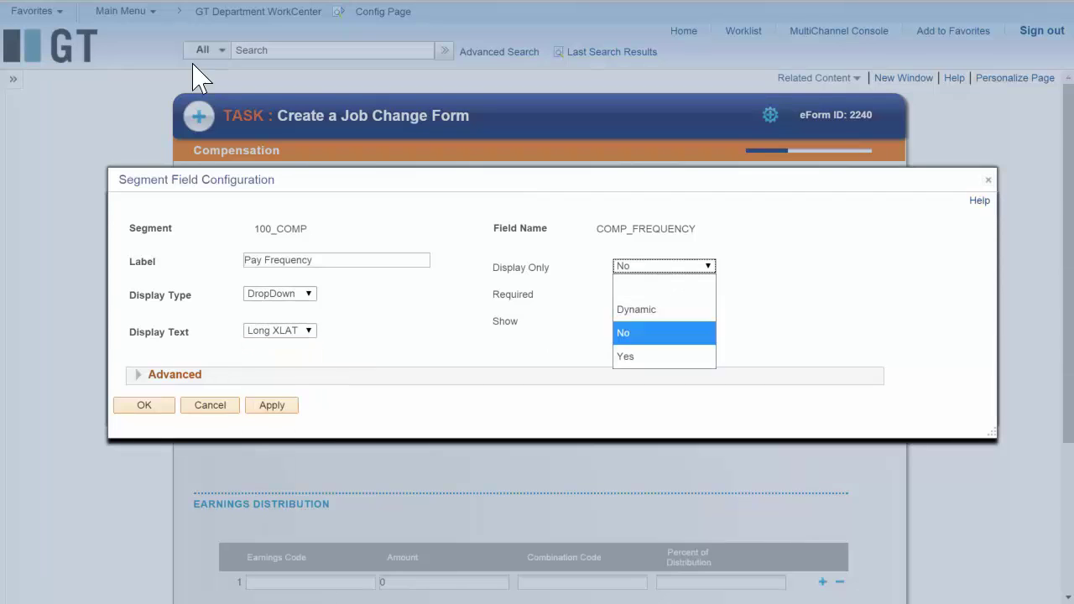
left_click(635, 357)
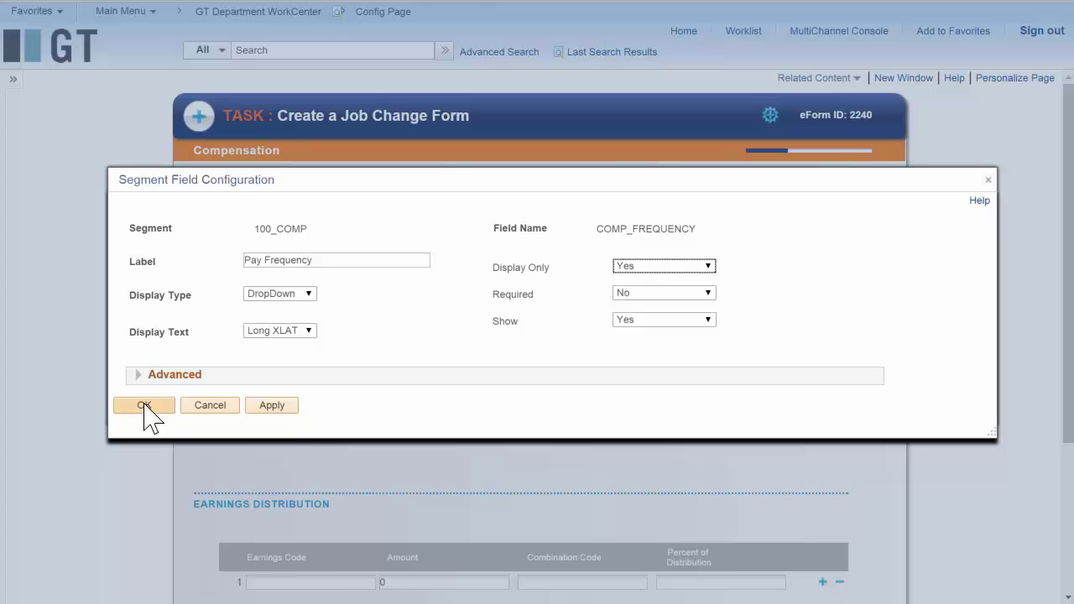
left_click(145, 406)
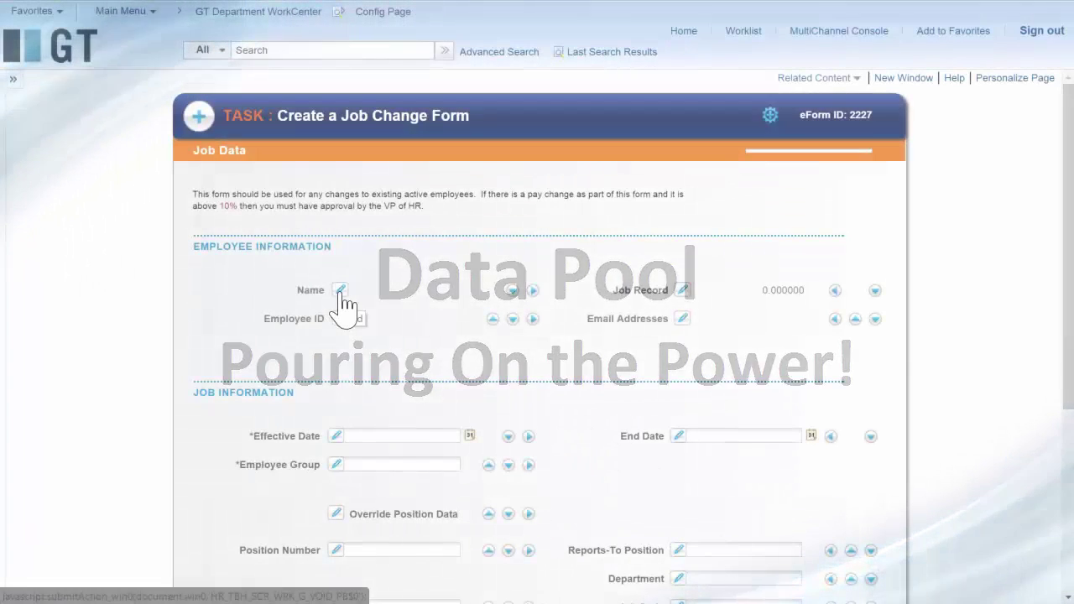
- From the Name field's data pool, add the JOB record tagged JOBREC
left_click(340, 291)
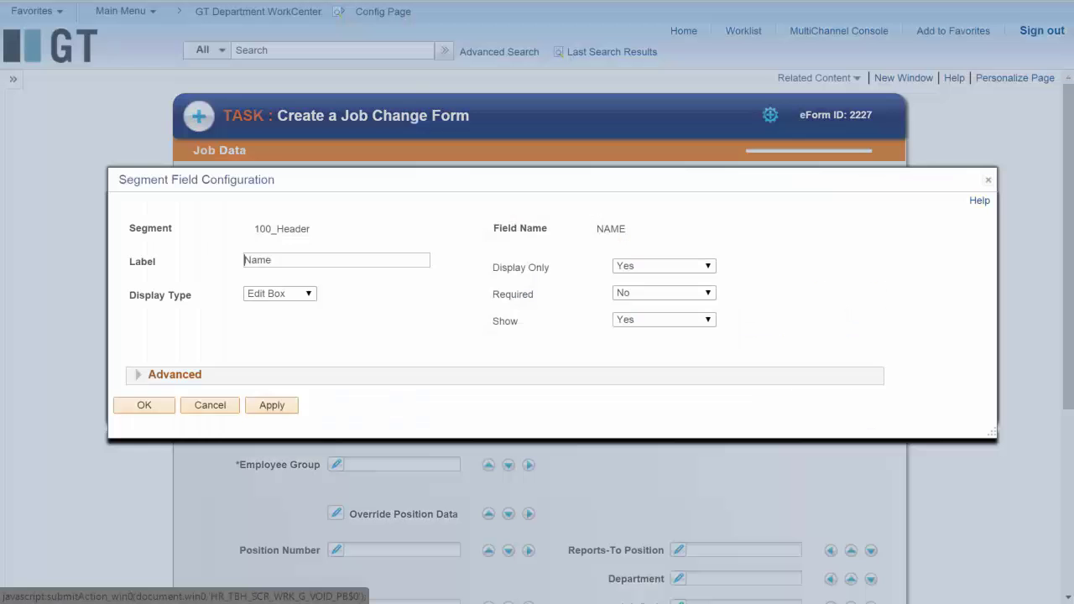
left_click(138, 375)
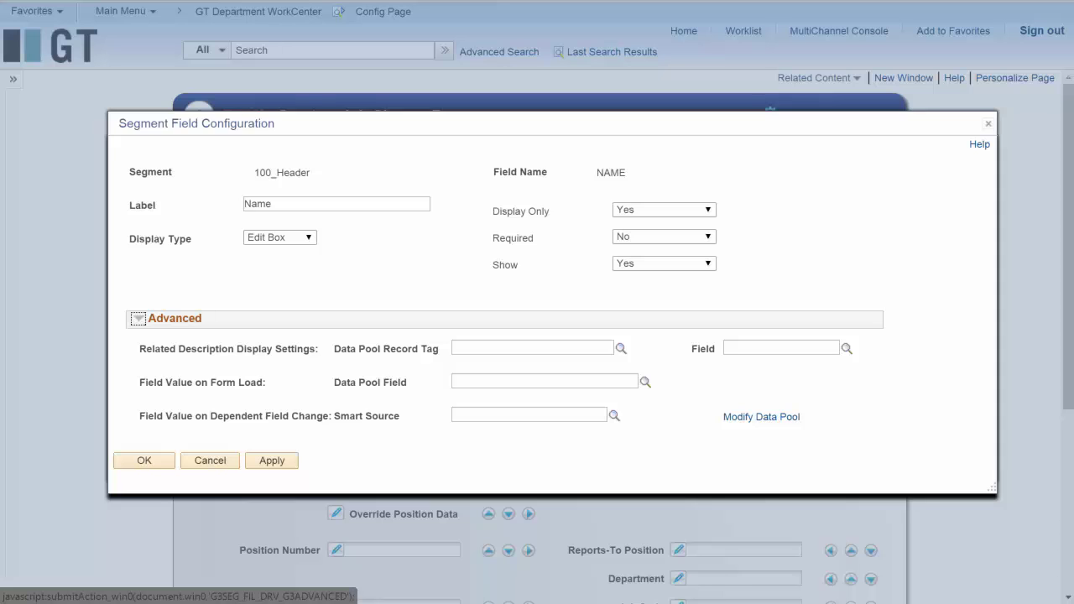
left_click(733, 420)
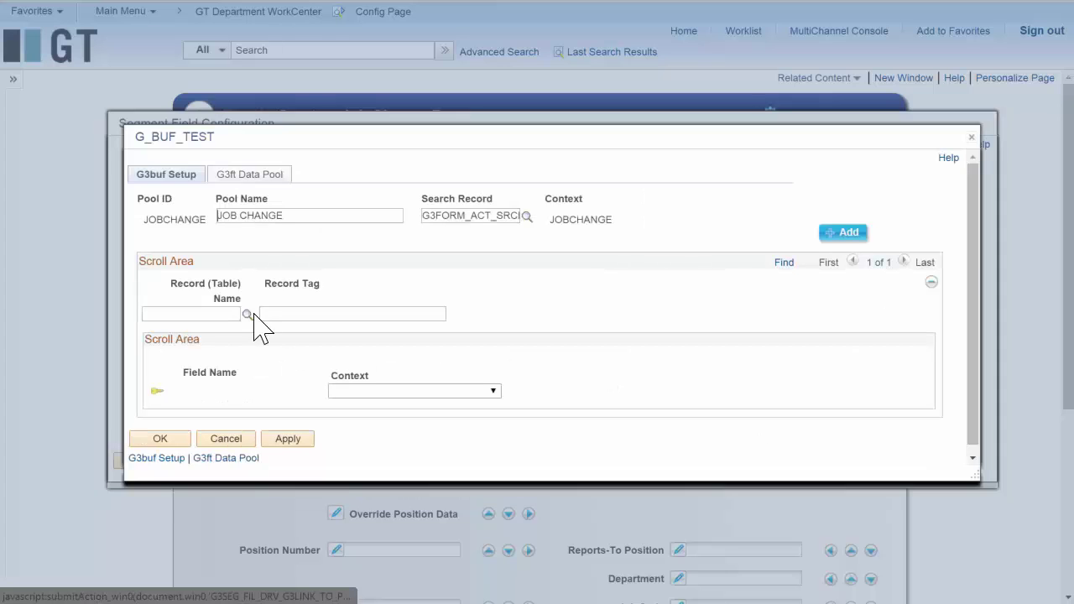
left_click(202, 313)
type("job")
key("Tab")
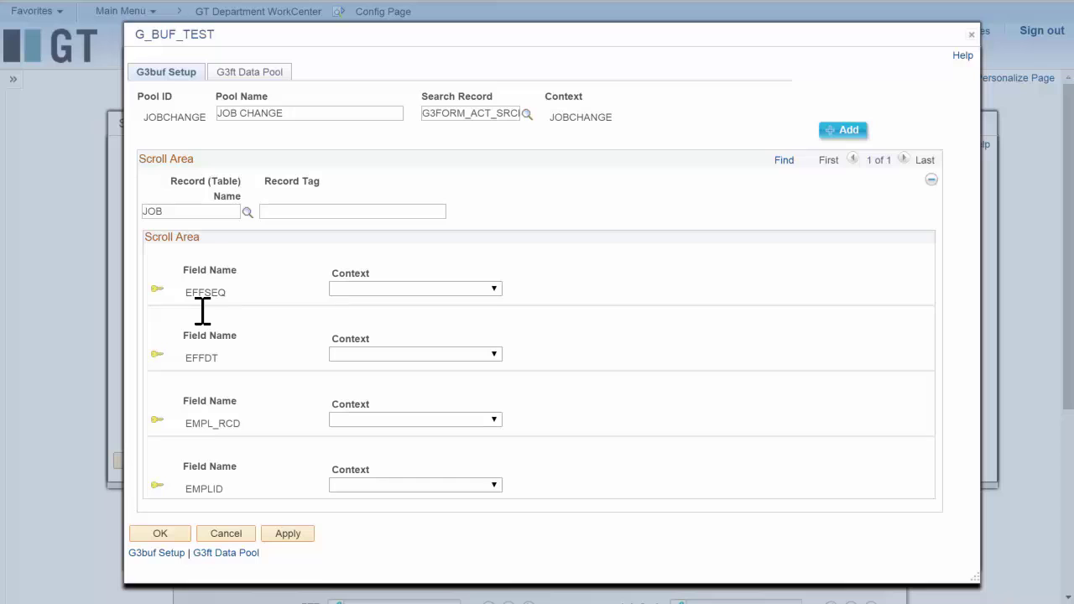
type("JOBREC")
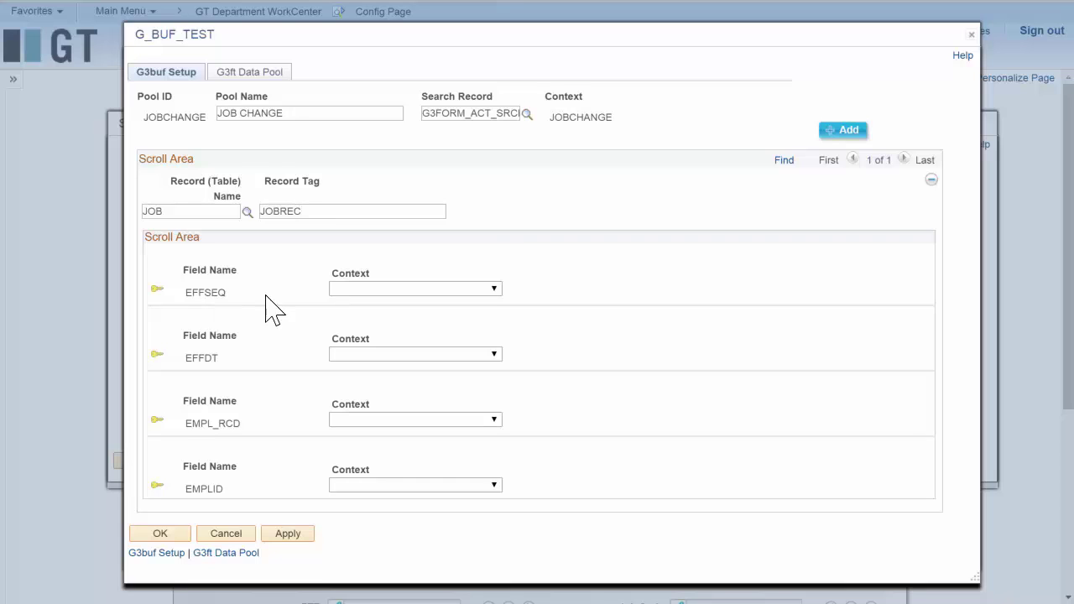
- Key JOB's EFFDT to the form field PAGEREC.EFFDT with FORM context
left_click(415, 354)
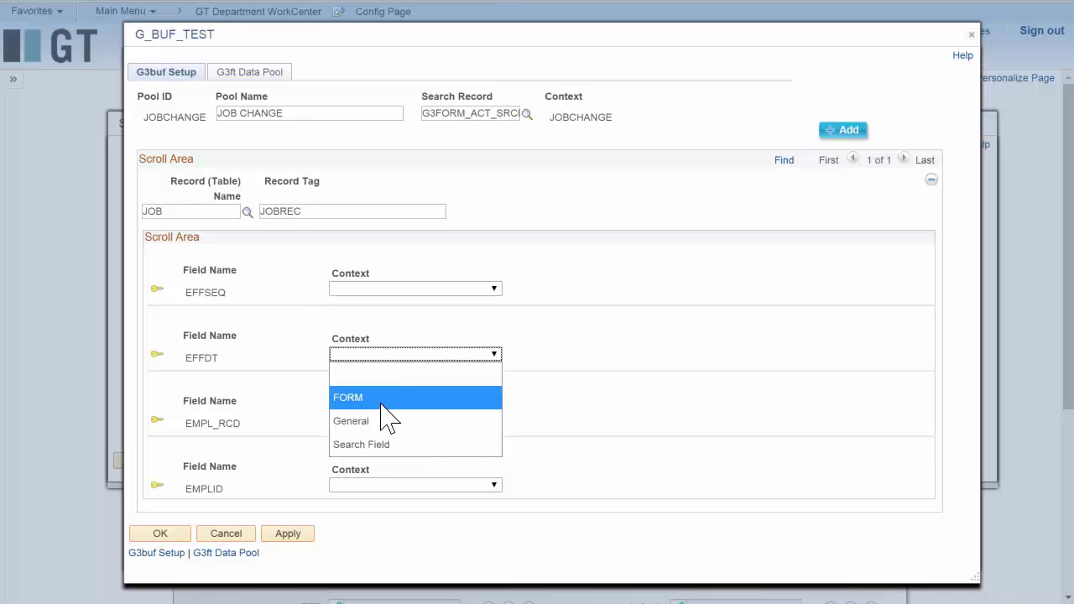
left_click(382, 400)
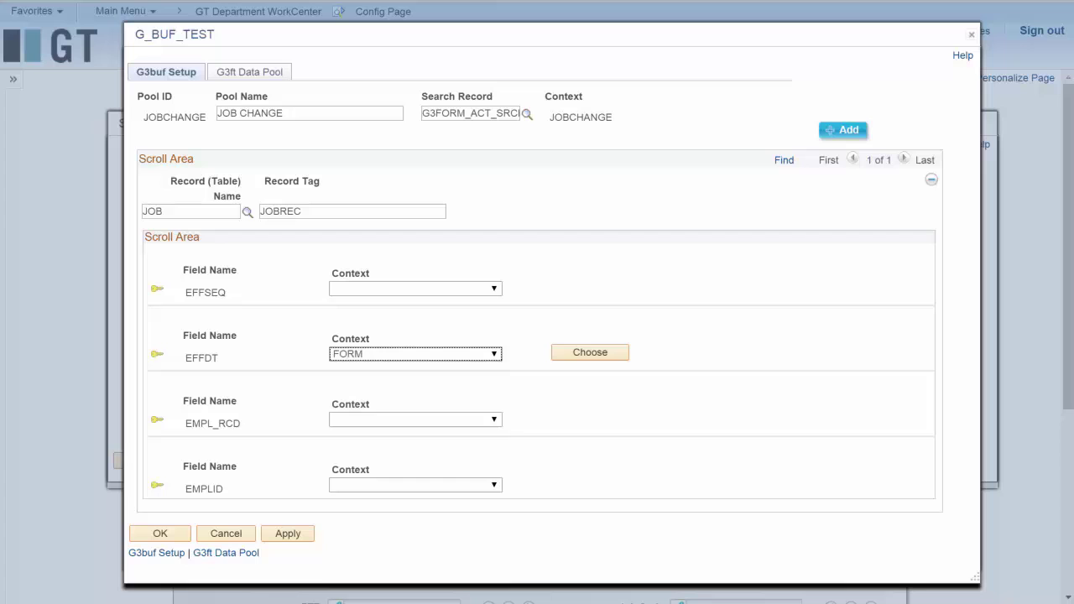
left_click(590, 354)
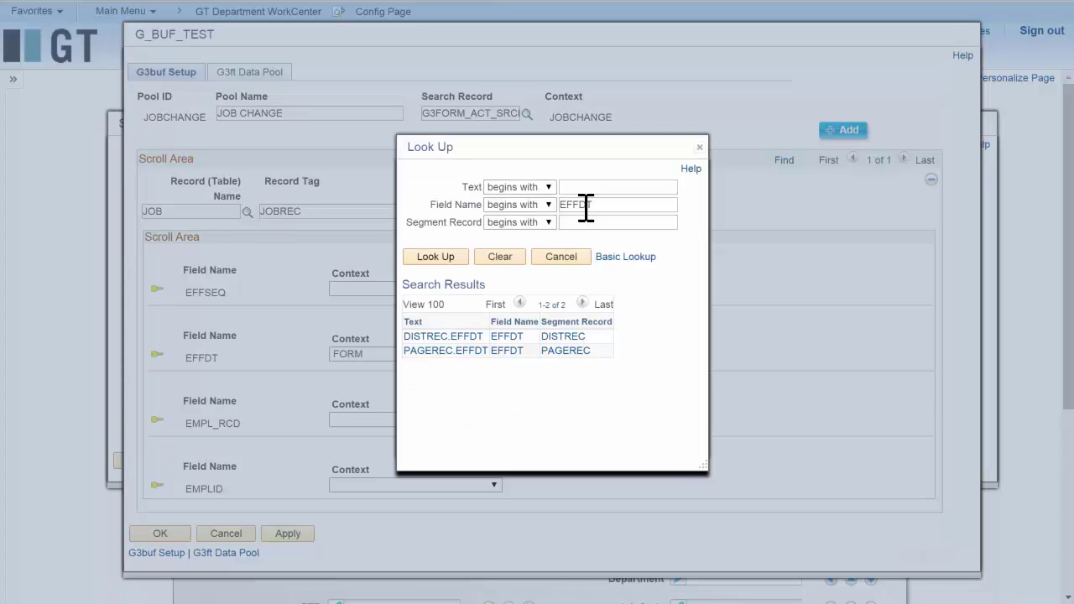
left_click(414, 353)
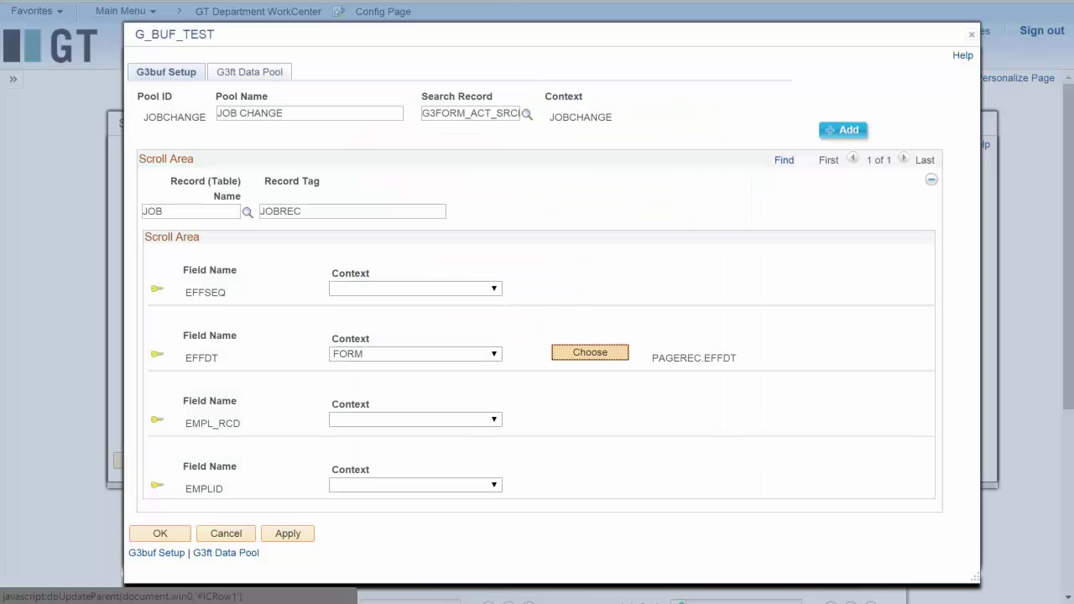
- Key EMPL_RCD and EMPLID to their matching Search Field values
left_click(494, 418)
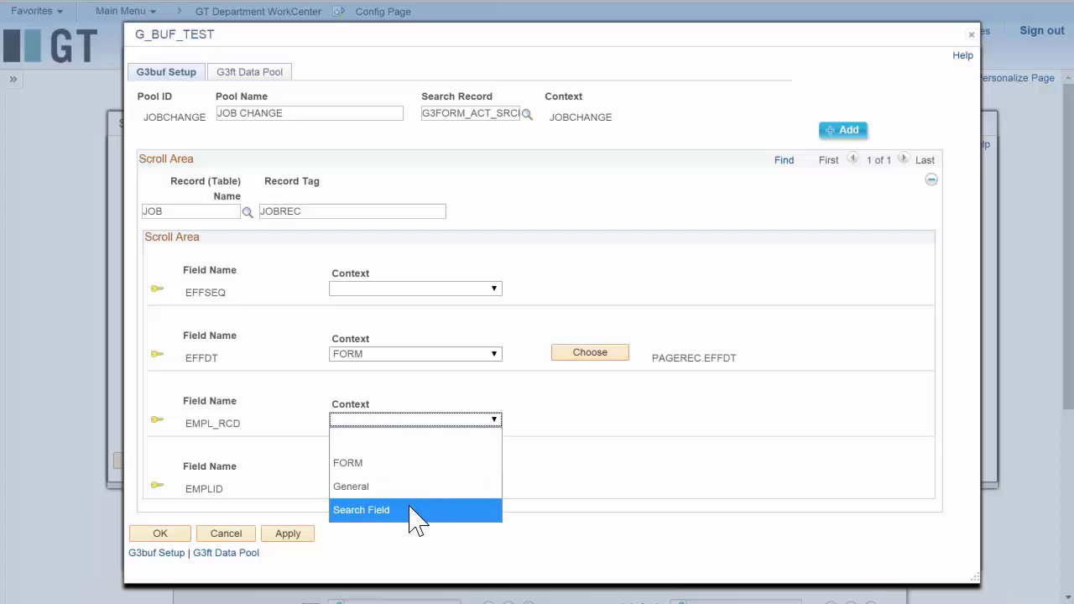
left_click(417, 510)
left_click(588, 418)
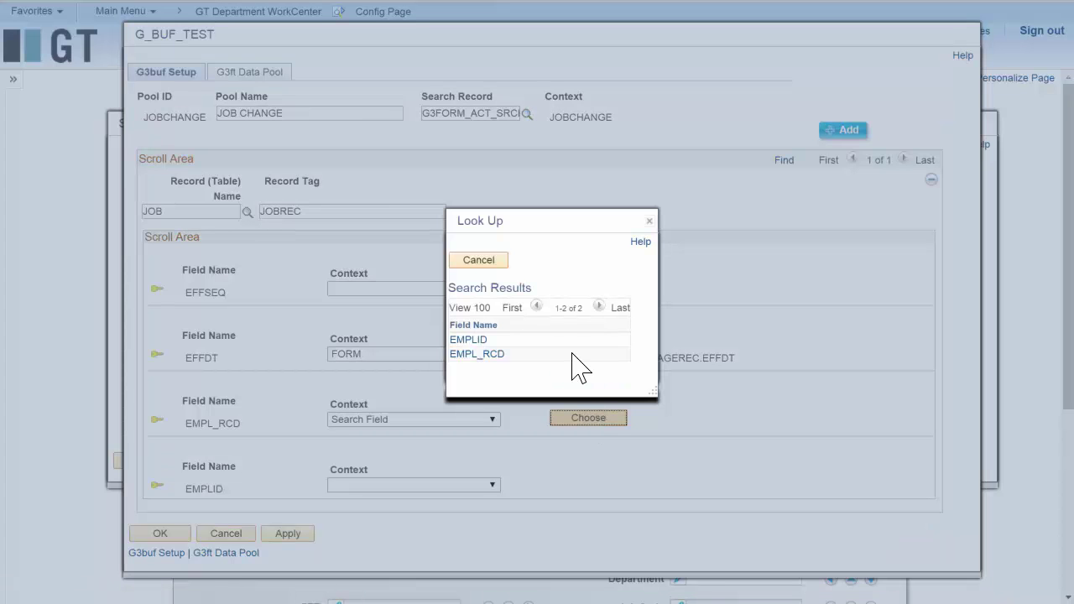
left_click(475, 354)
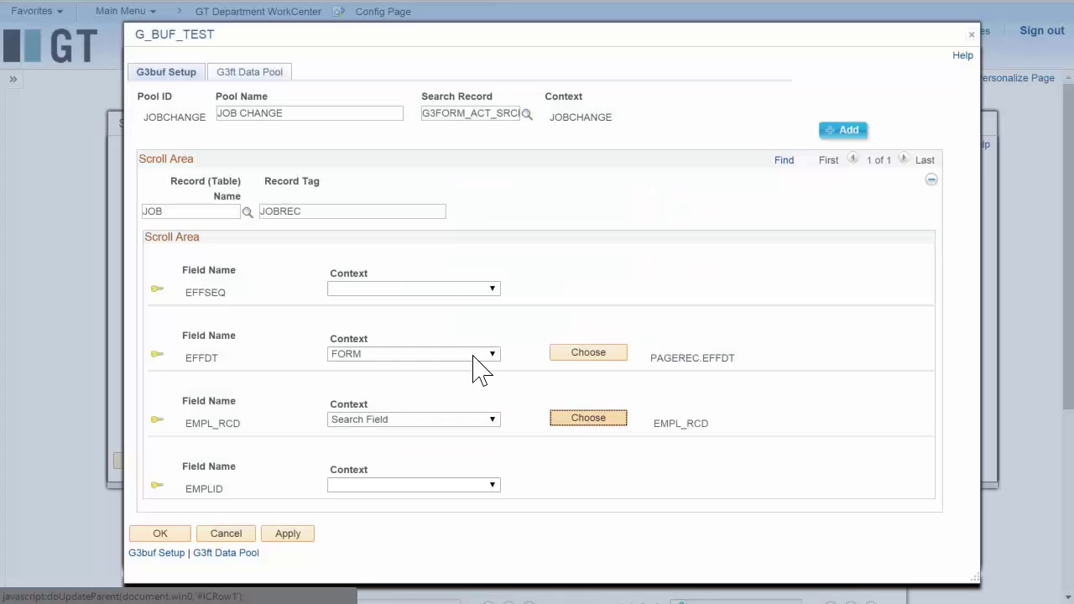
left_click(493, 486)
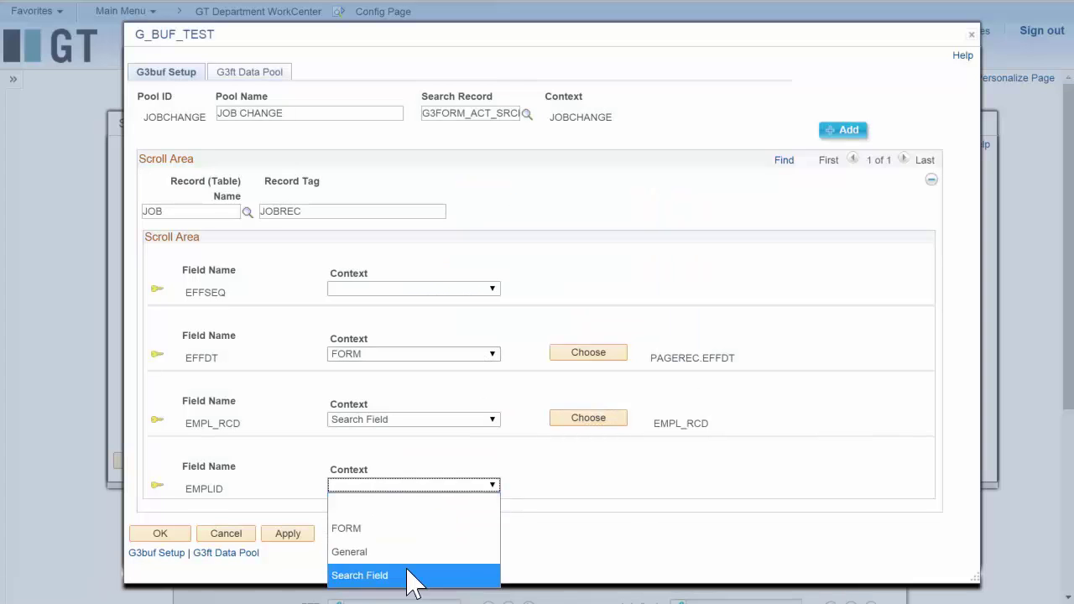
left_click(409, 577)
left_click(588, 482)
left_click(475, 339)
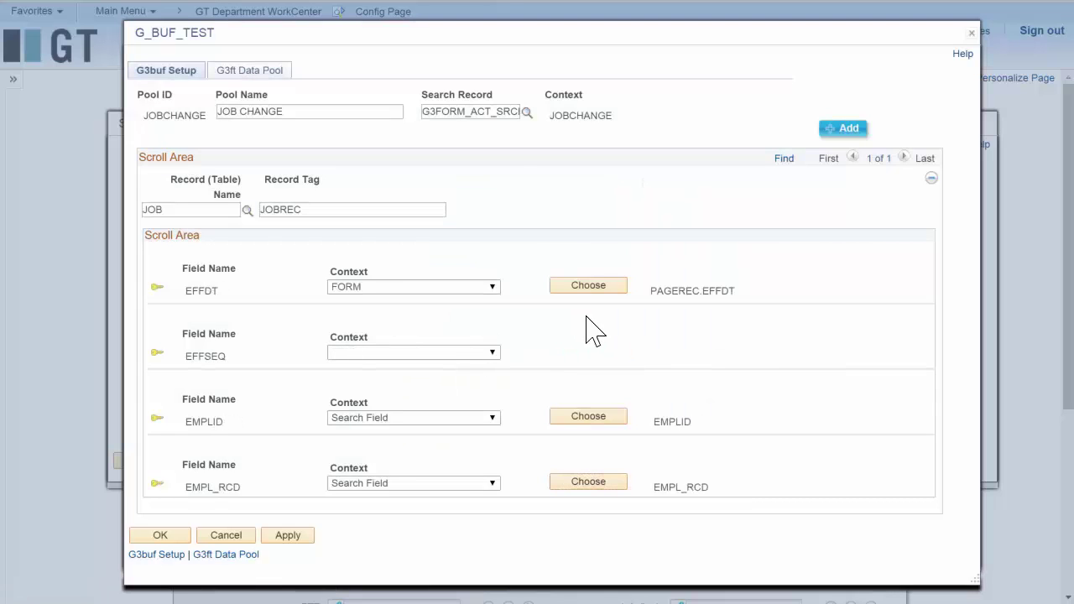
left_click(263, 74)
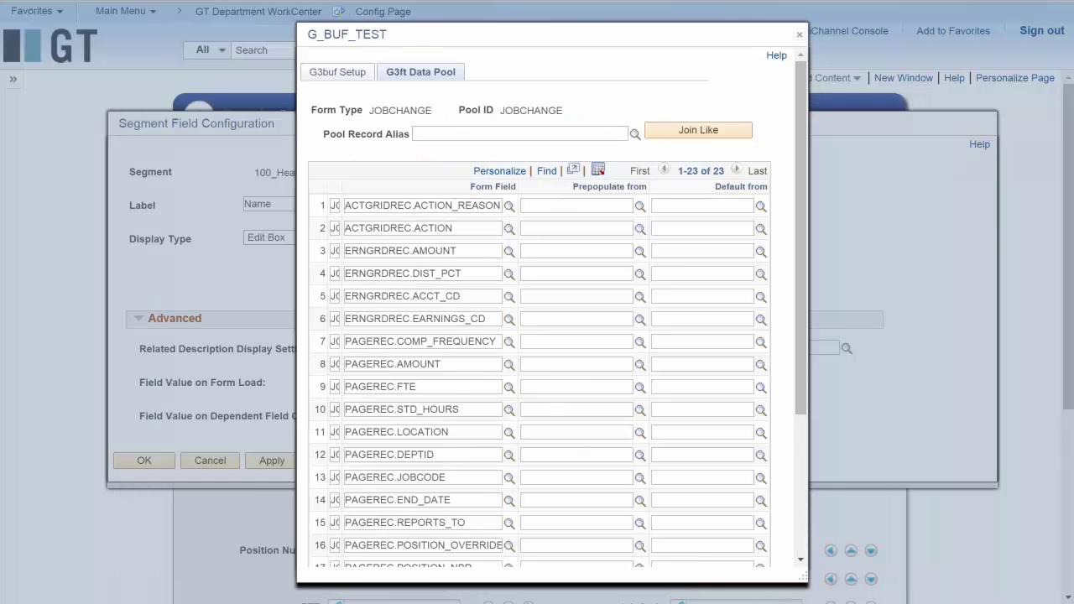
- Prepopulate form fields via Join Like on pool alias JOBREC, then save the data pool
left_click(455, 133)
type("JOBREC")
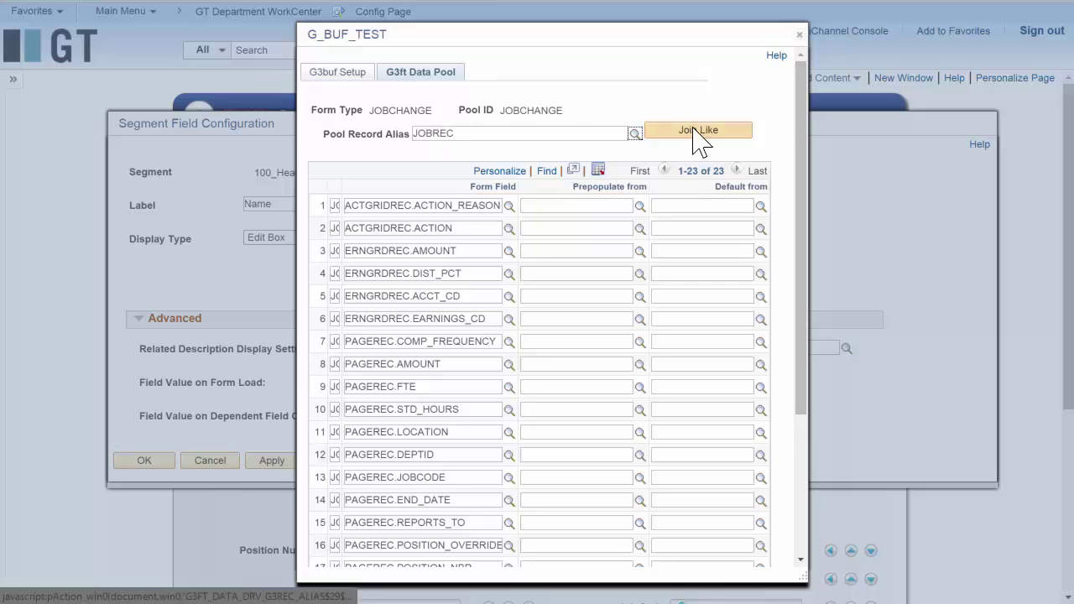
left_click(694, 130)
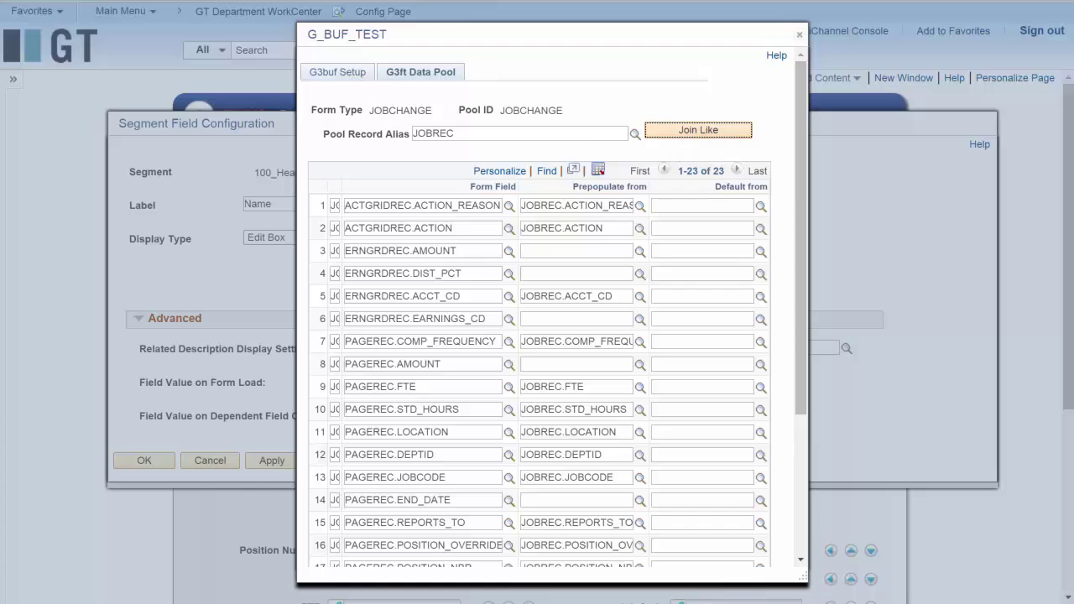
left_click(337, 72)
left_click(172, 540)
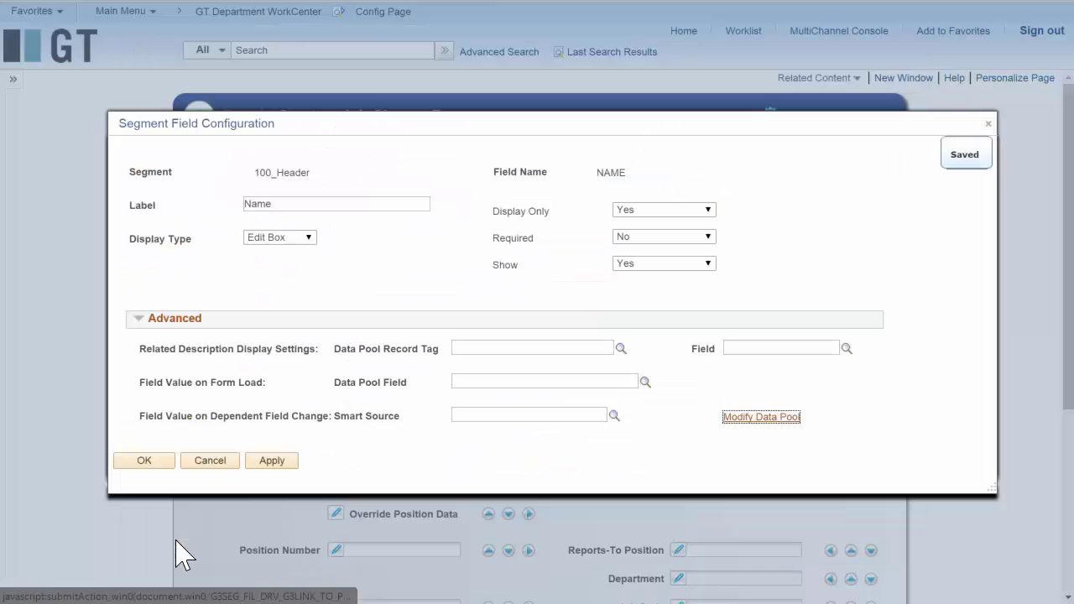
left_click(166, 460)
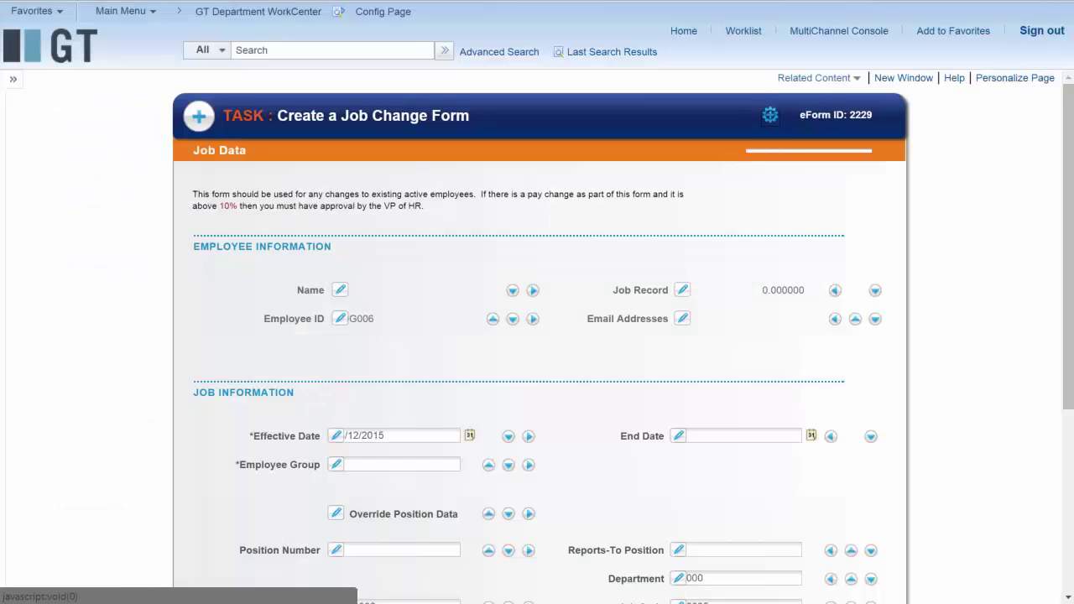
- Reload the form and open the Location Code field configuration
left_click(770, 126)
left_click(836, 163)
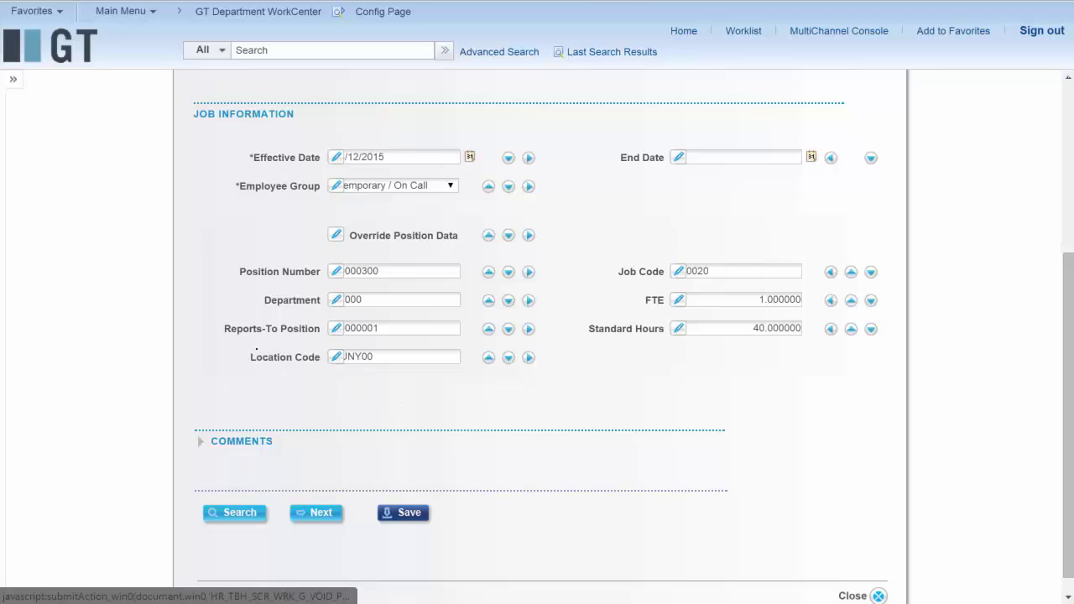
left_click(335, 357)
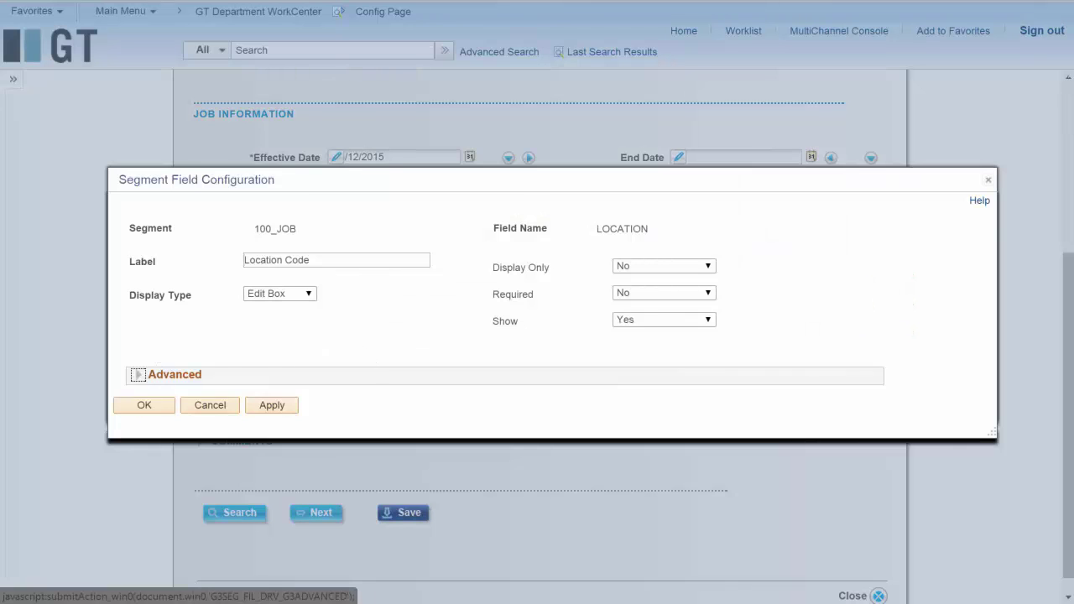
- Add LOCATION_TBL to the data pool with record tag LOCATIONREC
left_click(139, 374)
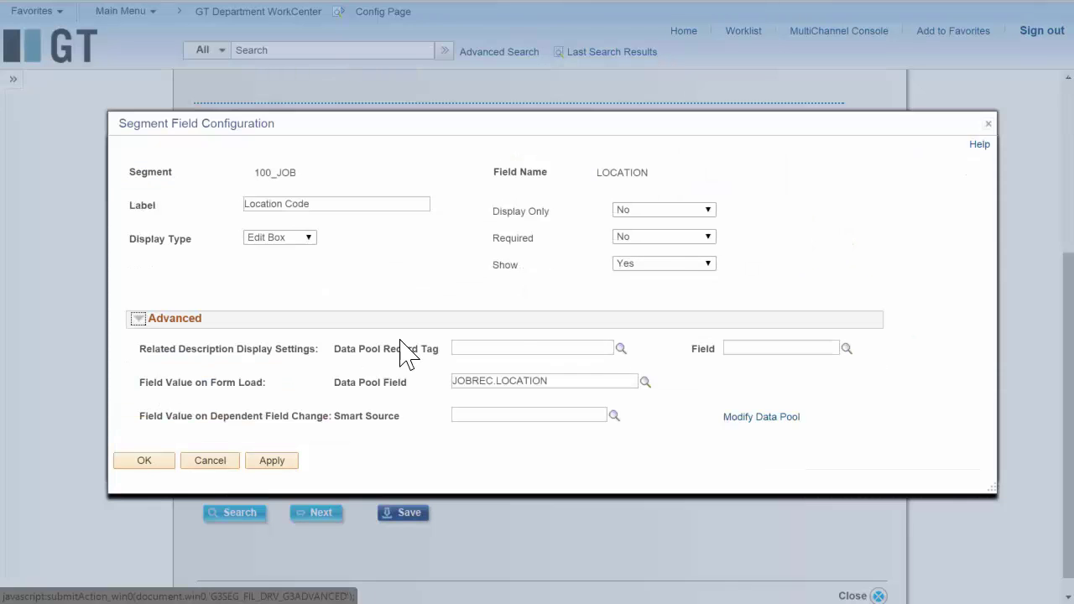
left_click(749, 434)
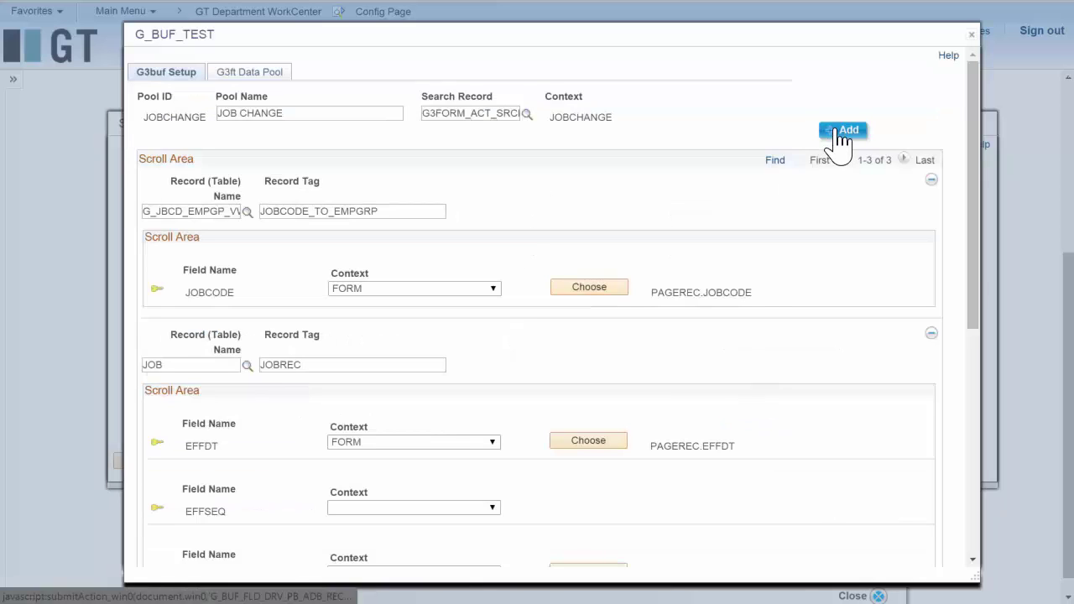
left_click(842, 131)
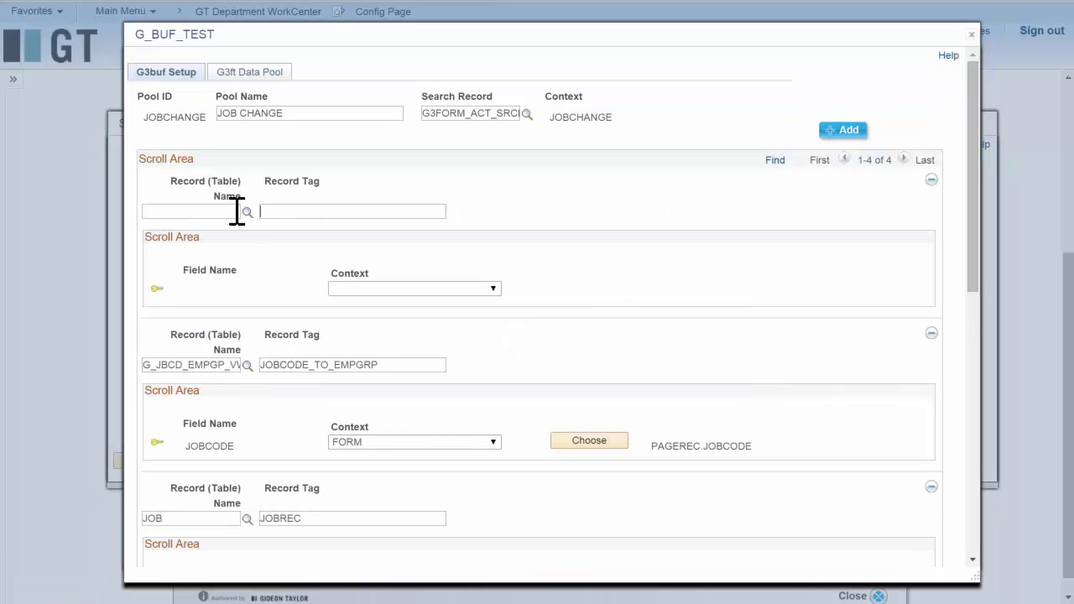
left_click(209, 211)
type("LOCATION_")
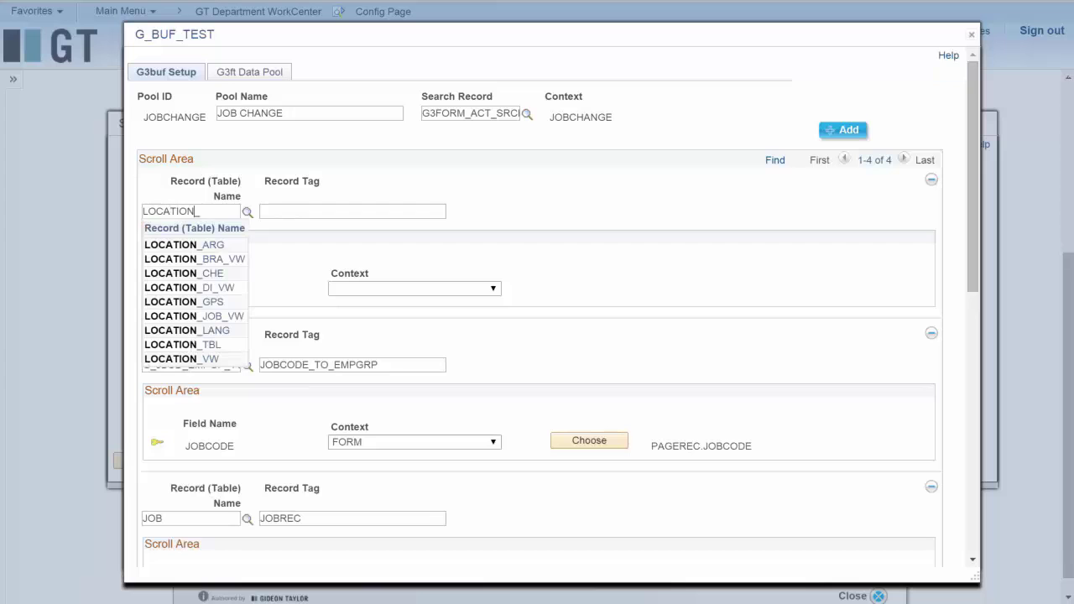
left_click(185, 346)
left_click(270, 211)
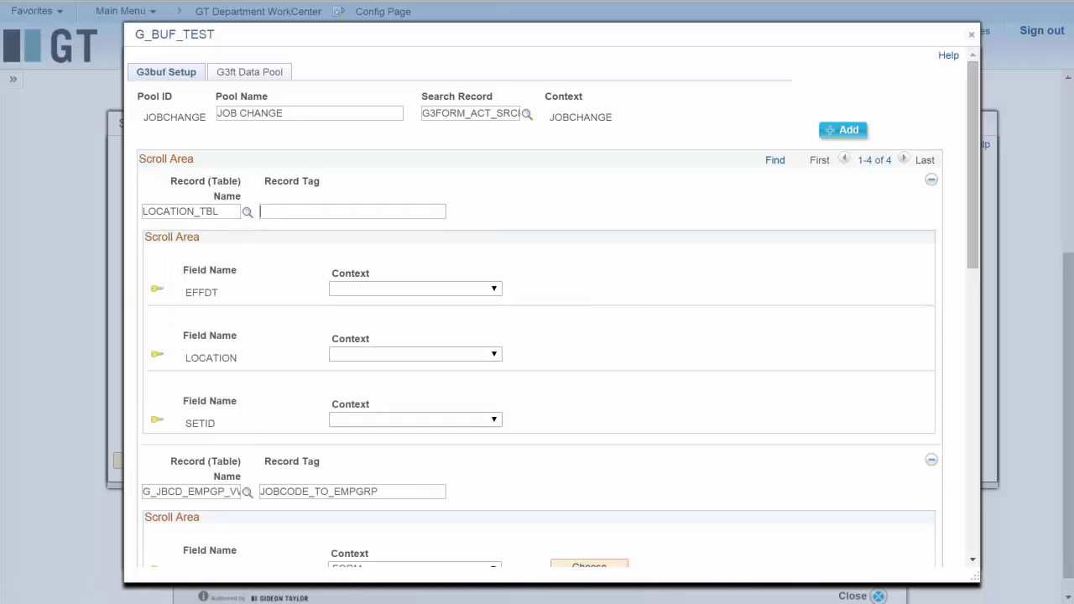
type("LOCATIONREC")
key("Tab")
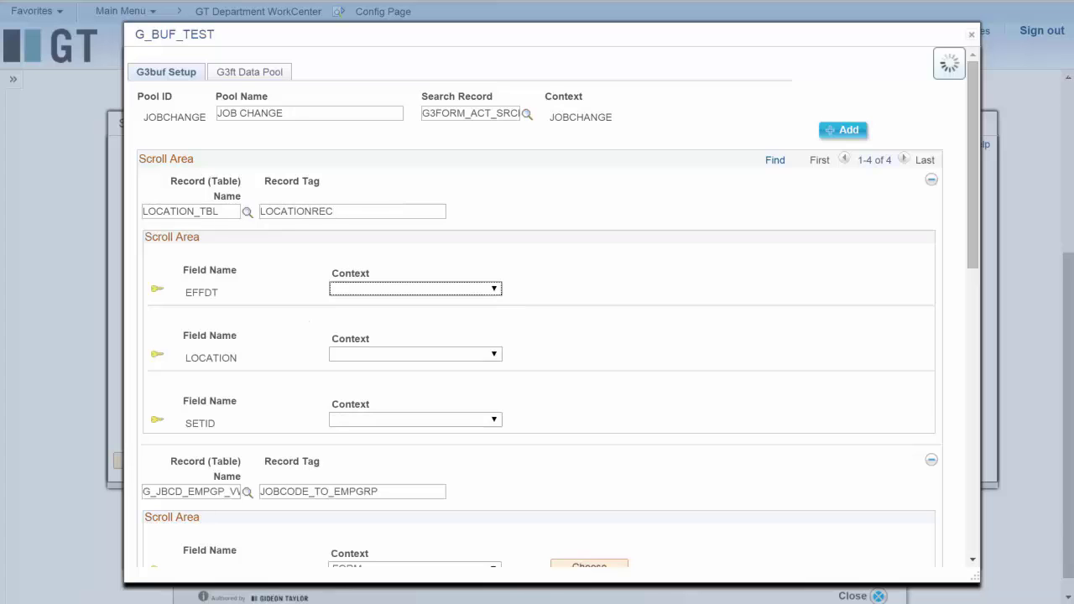
- Map LOCATION_TBL's EFFDT and LOCATION keys to PAGEREC.EFFDT and PAGEREC.LOCATION
left_click(493, 289)
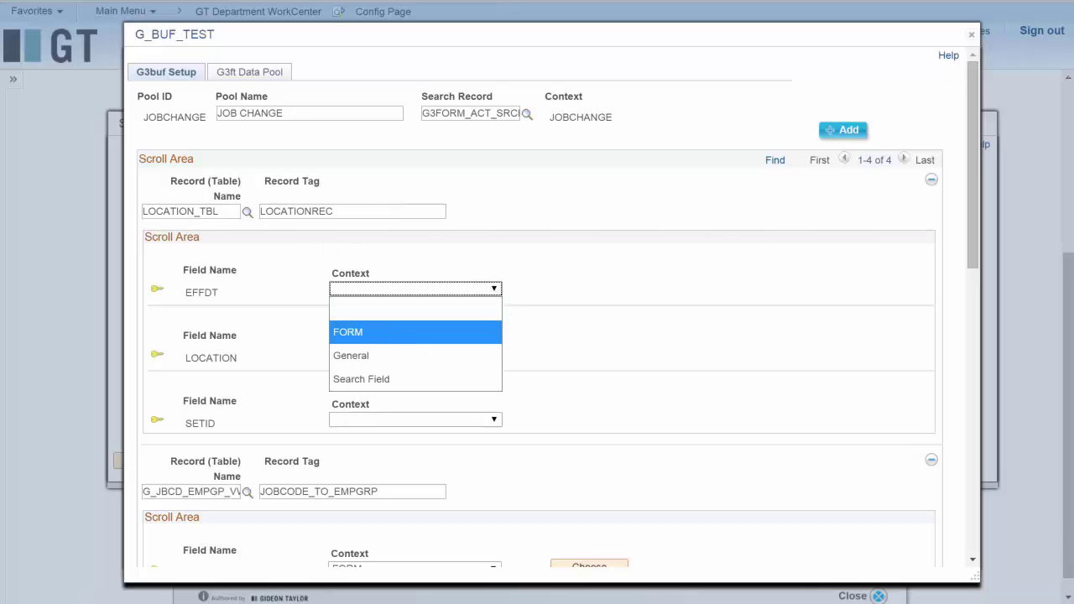
left_click(367, 333)
left_click(618, 292)
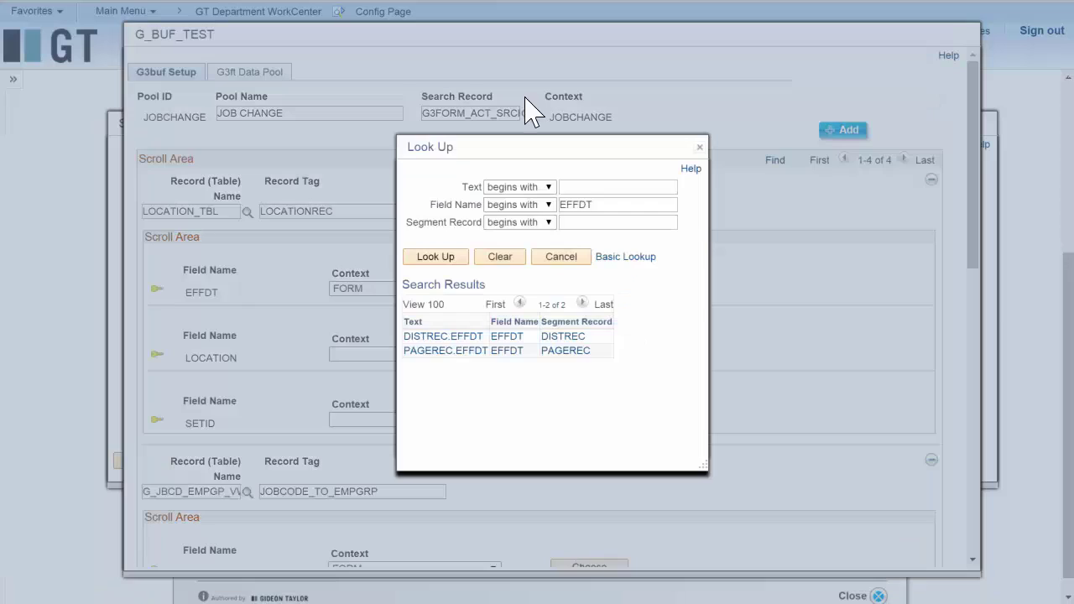
left_click(442, 350)
left_click(494, 354)
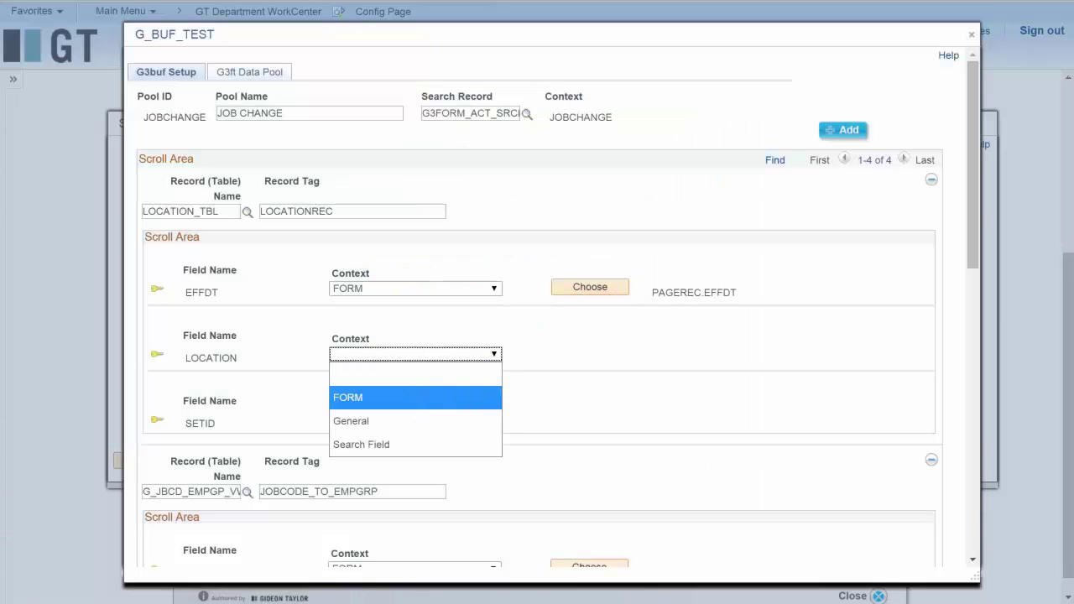
left_click(360, 395)
left_click(563, 351)
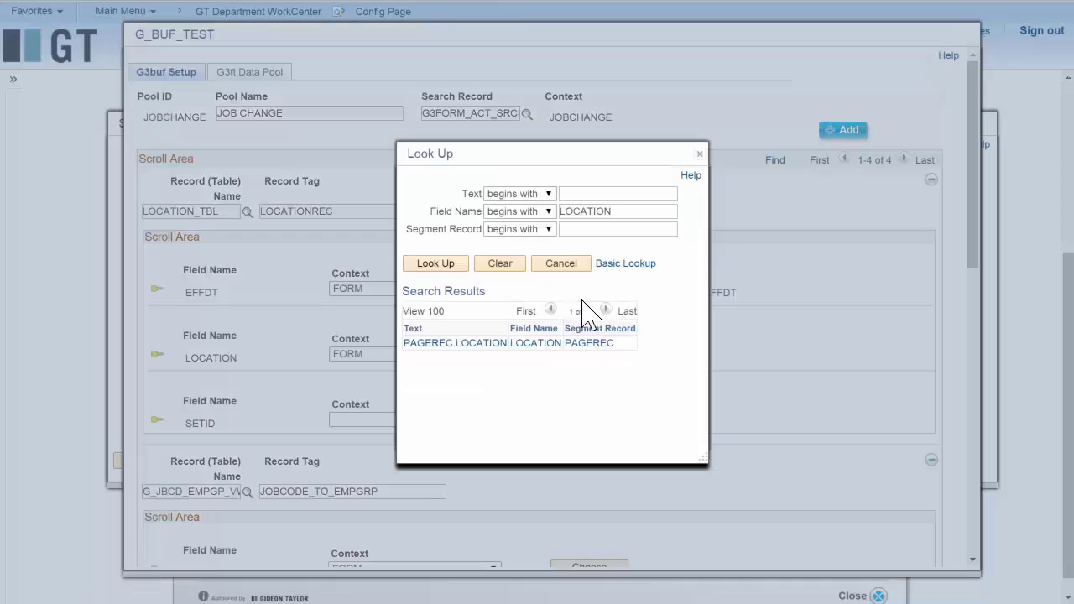
left_click(489, 344)
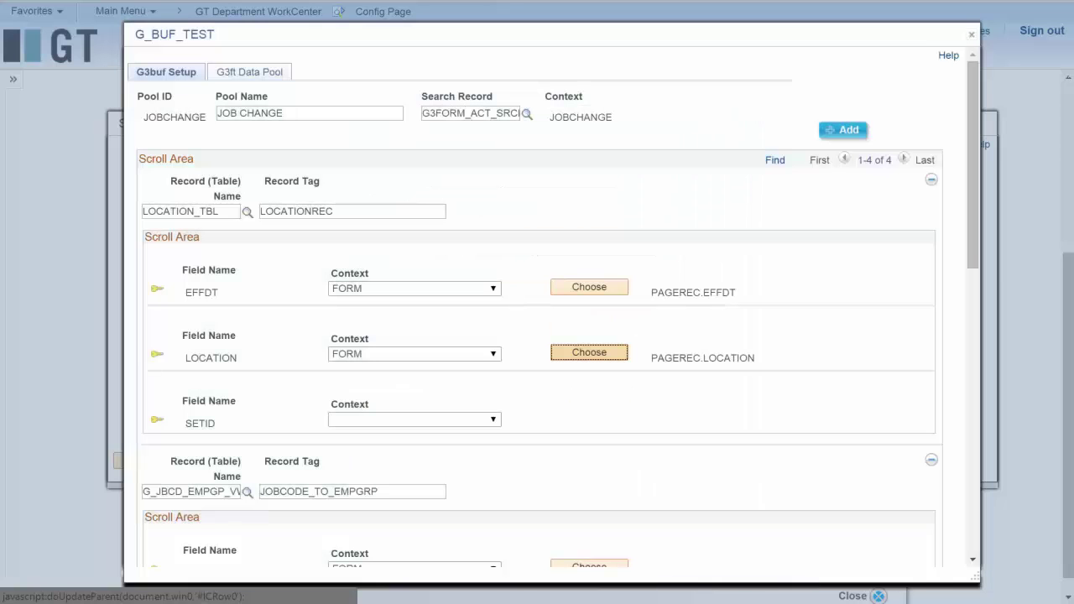
- Set SETID to the constant SHARE and save the data pool
left_click(494, 420)
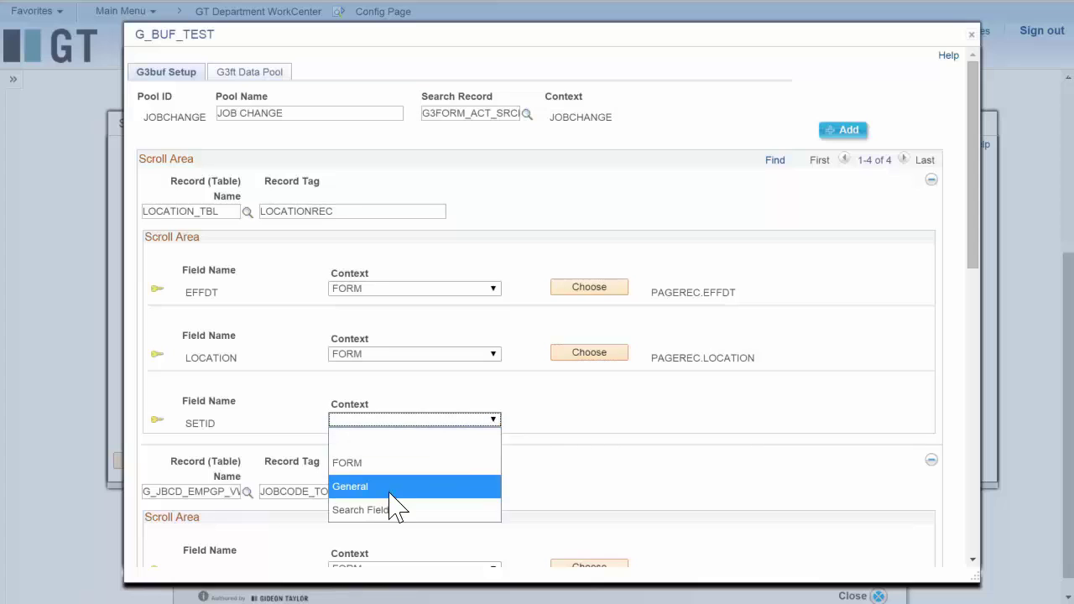
left_click(377, 488)
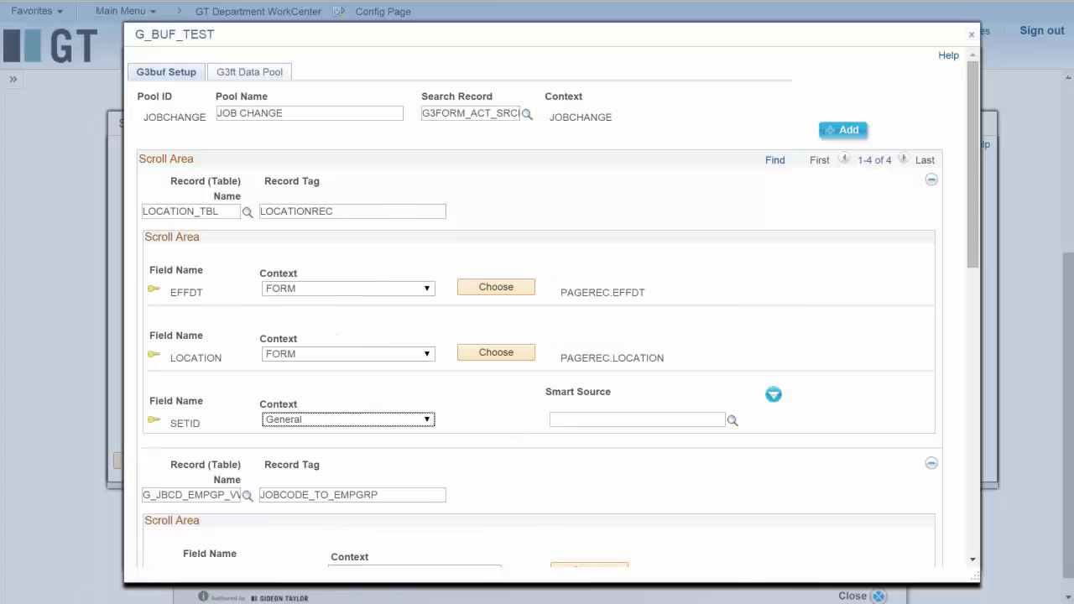
left_click(772, 396)
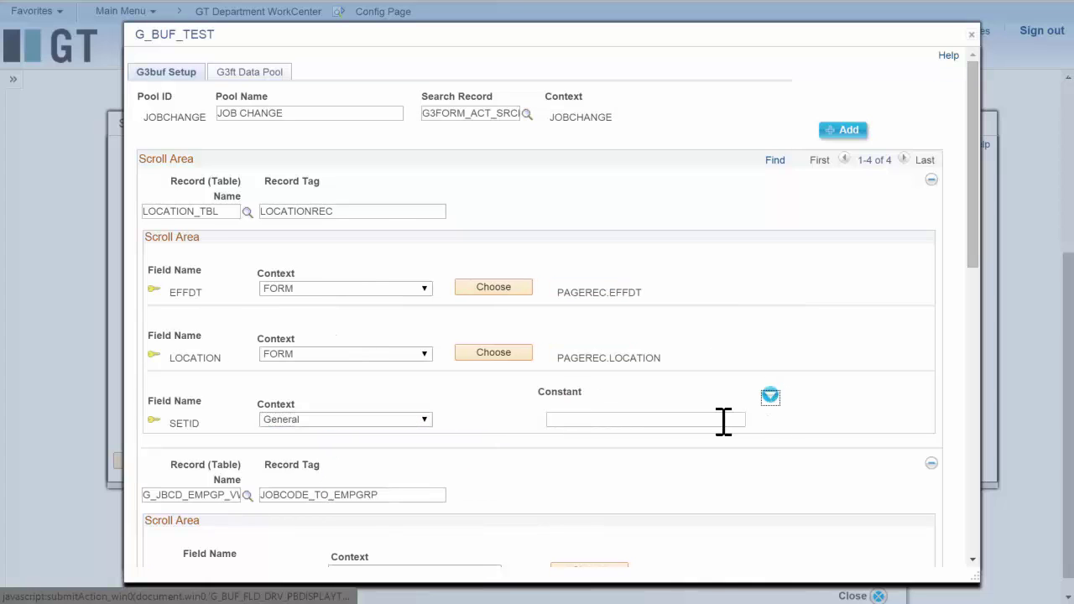
left_click(723, 421)
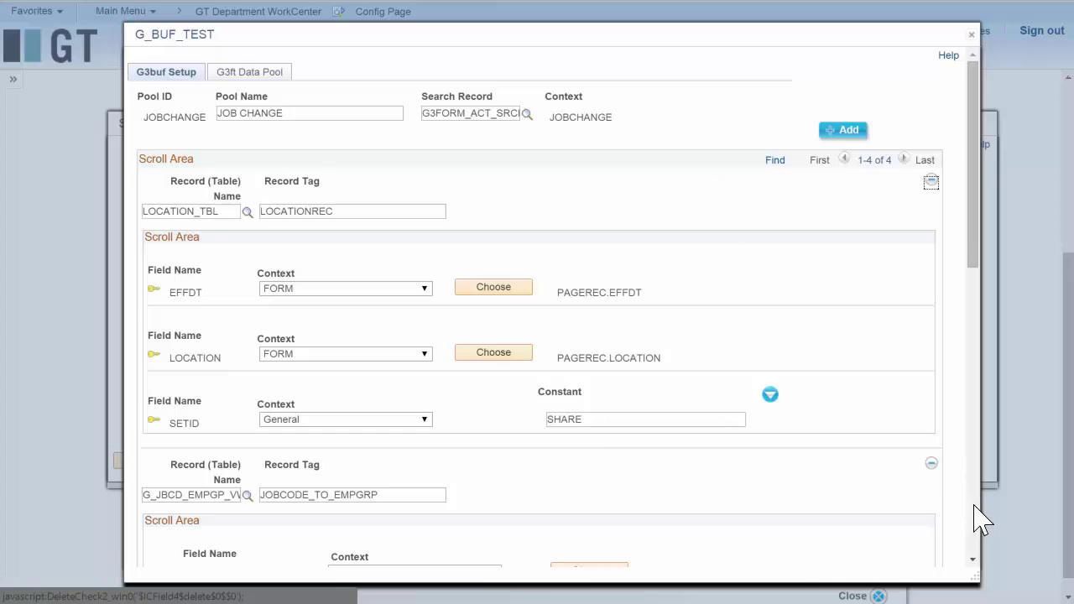
scroll(751, 550, "down", 10)
left_click(146, 534)
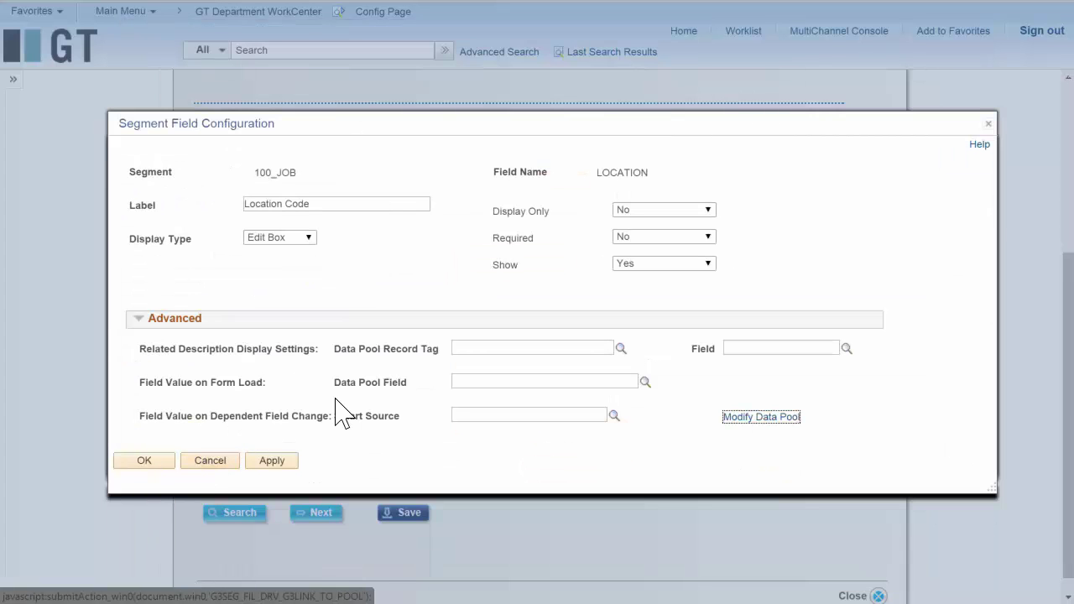
- Make Location Code a Prompt field using LOCATIONREC with DESCR as description
left_click(277, 237)
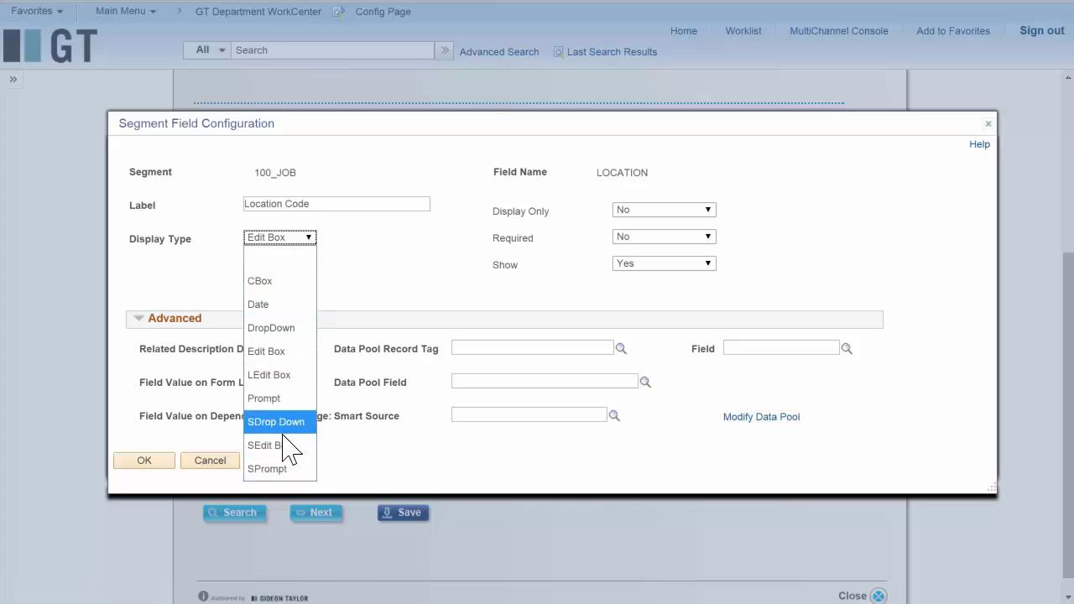
left_click(284, 399)
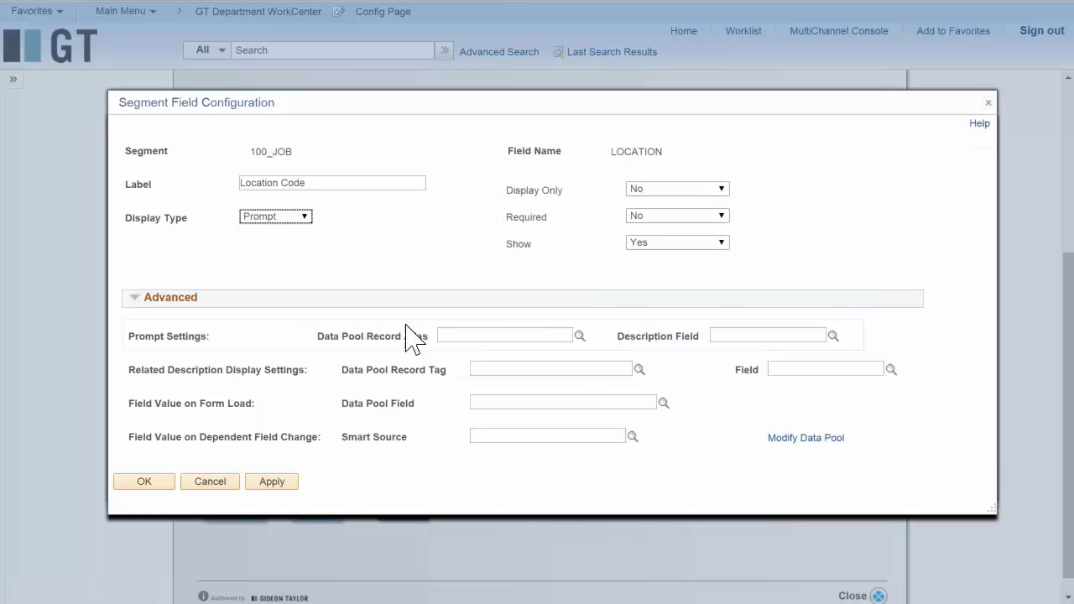
left_click(579, 336)
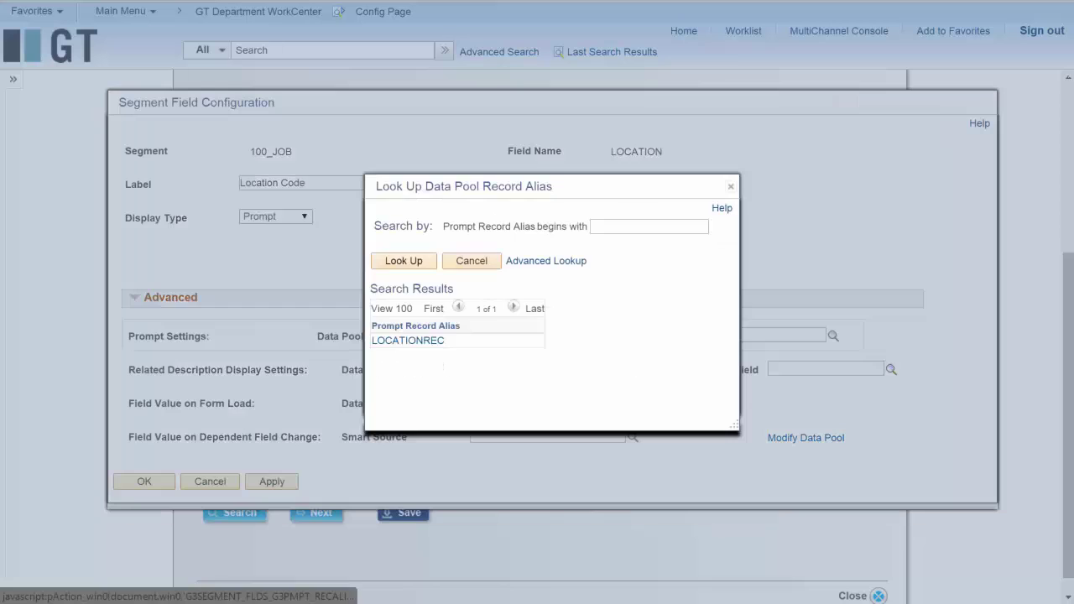
left_click(406, 341)
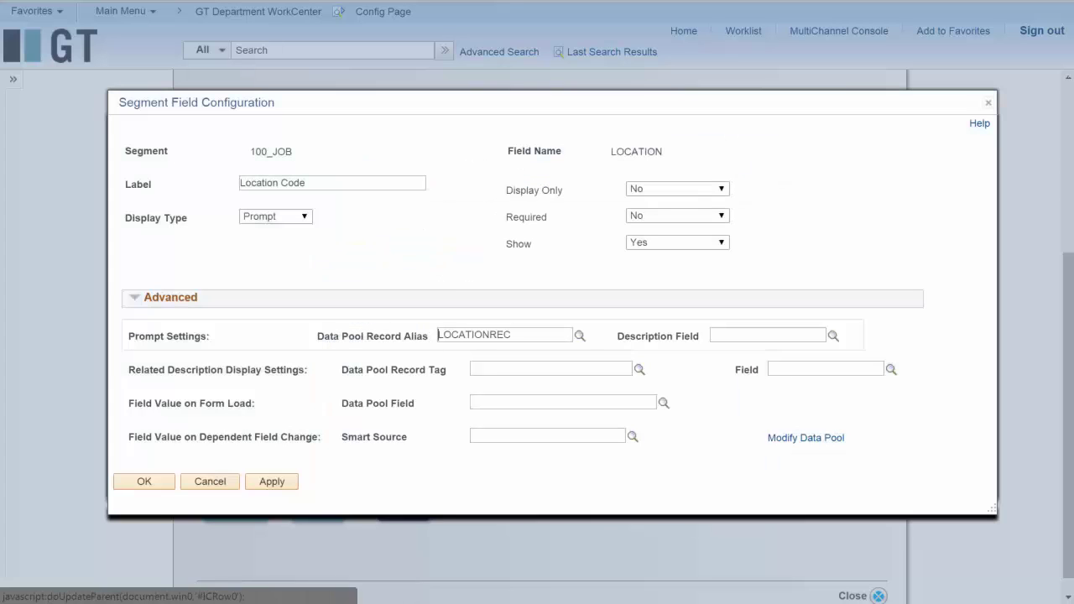
left_click(832, 335)
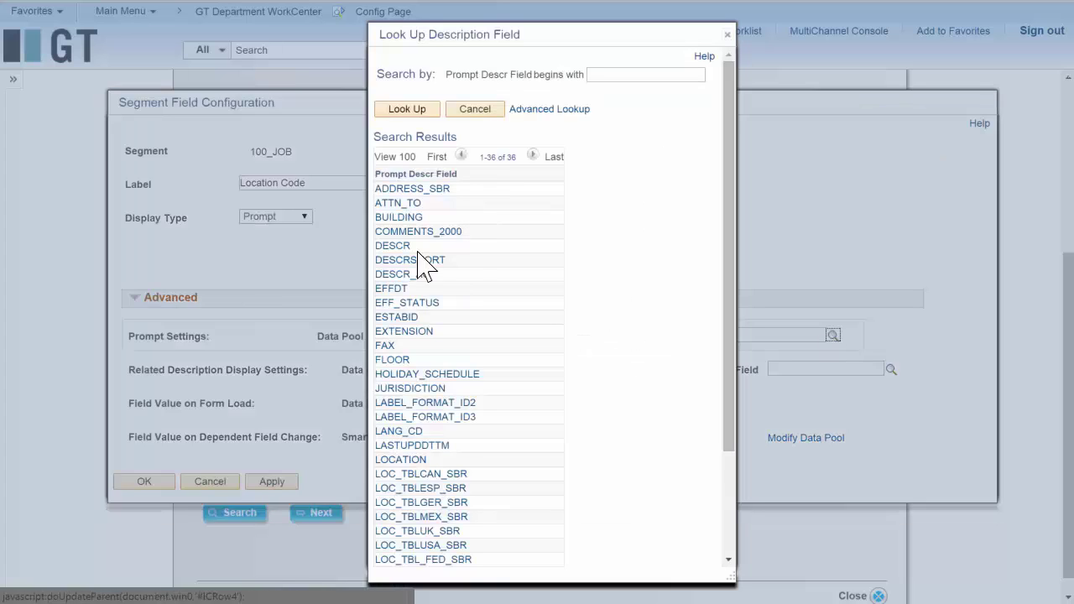
left_click(392, 246)
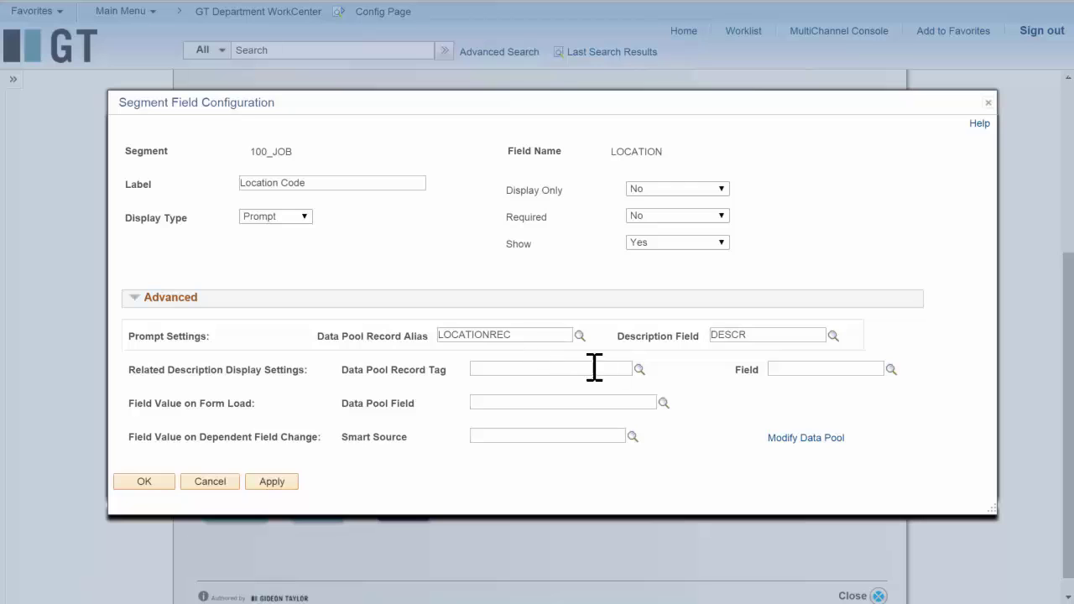
- Set the related description to LOCATIONREC's DESCR field
left_click(639, 369)
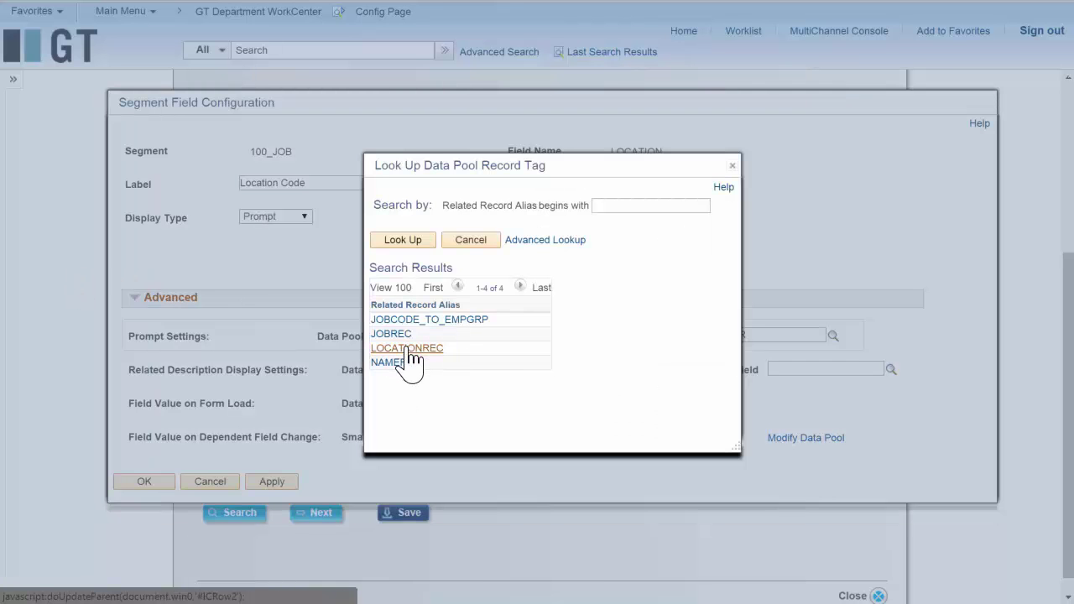
left_click(408, 349)
left_click(890, 369)
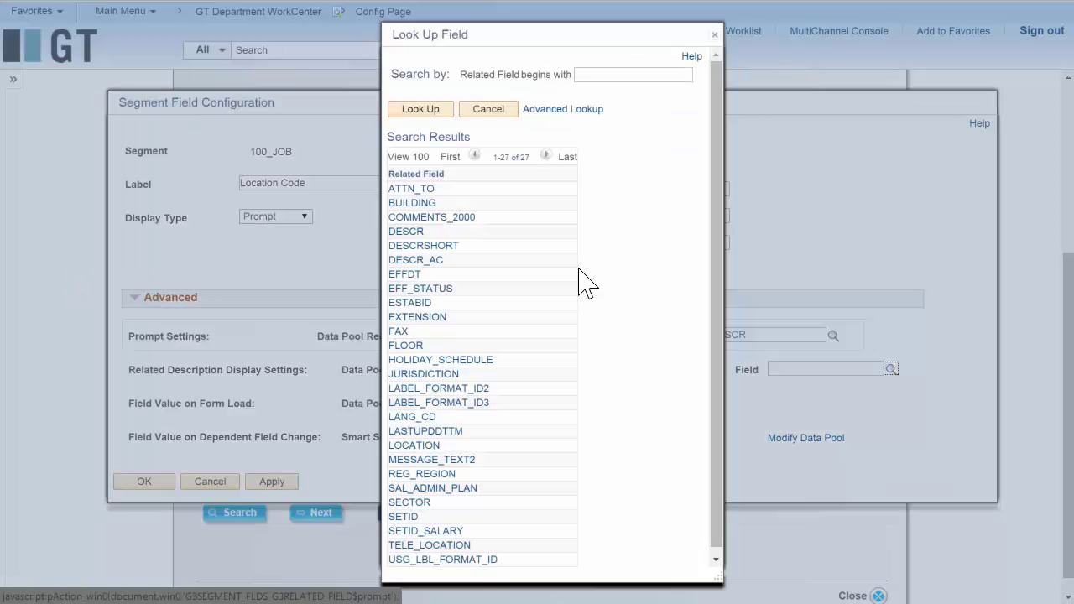
left_click(416, 235)
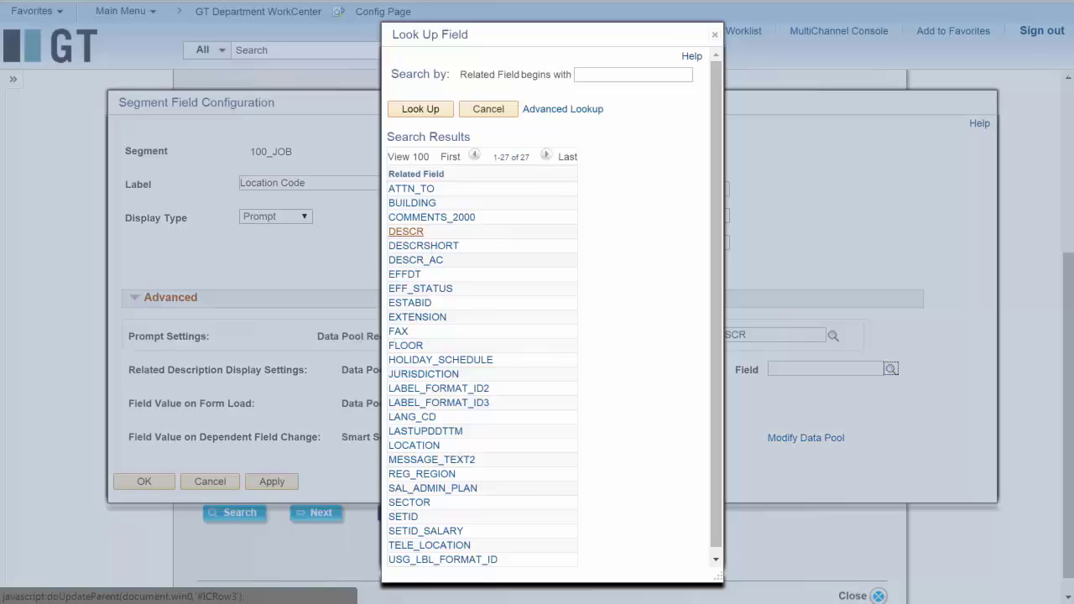
- Save Location Code's settings and review the form in user mode with its new descriptions
left_click(143, 481)
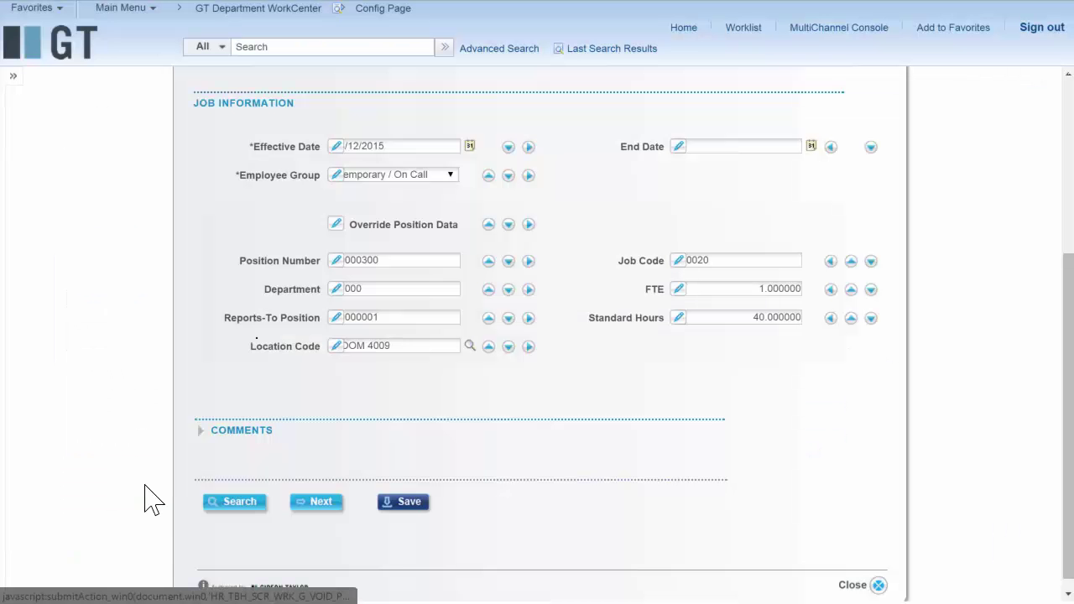
scroll(1069, 116, "up", 5)
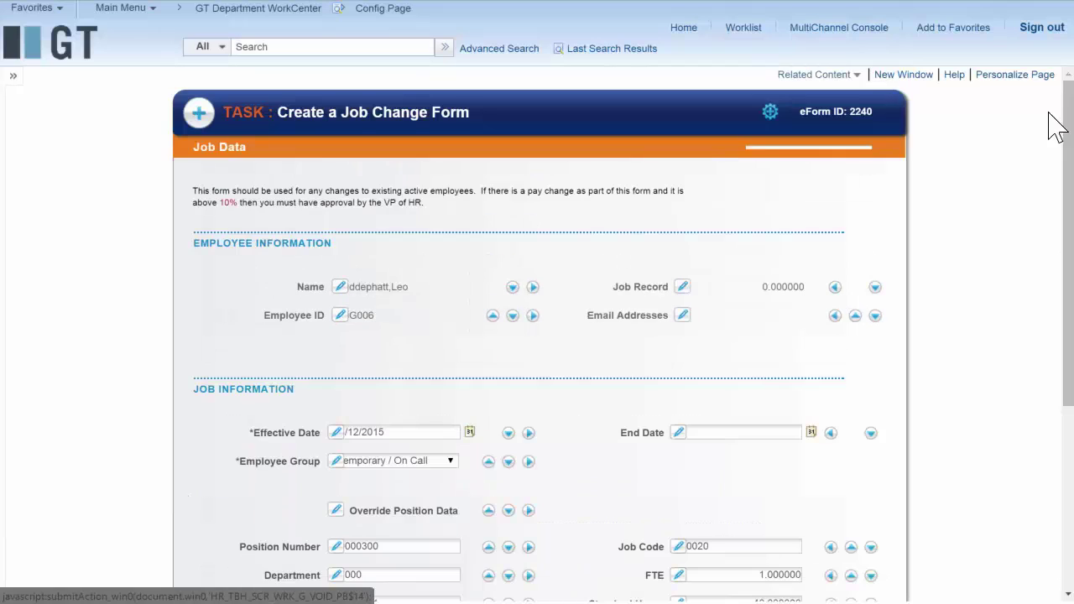
left_click(770, 111)
left_click(830, 136)
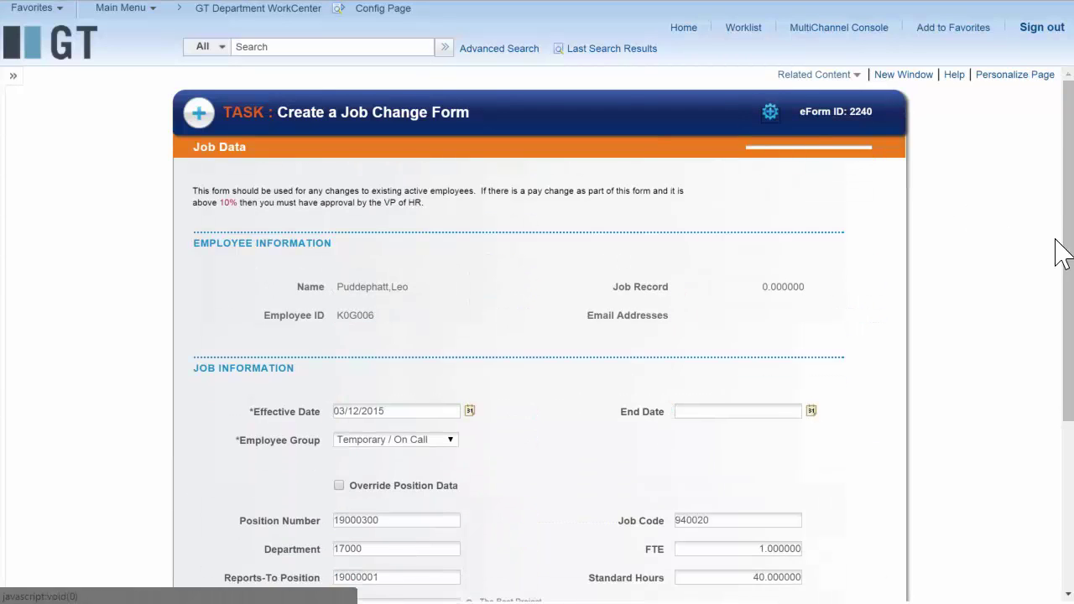
left_click_drag(1064, 252, 1068, 412)
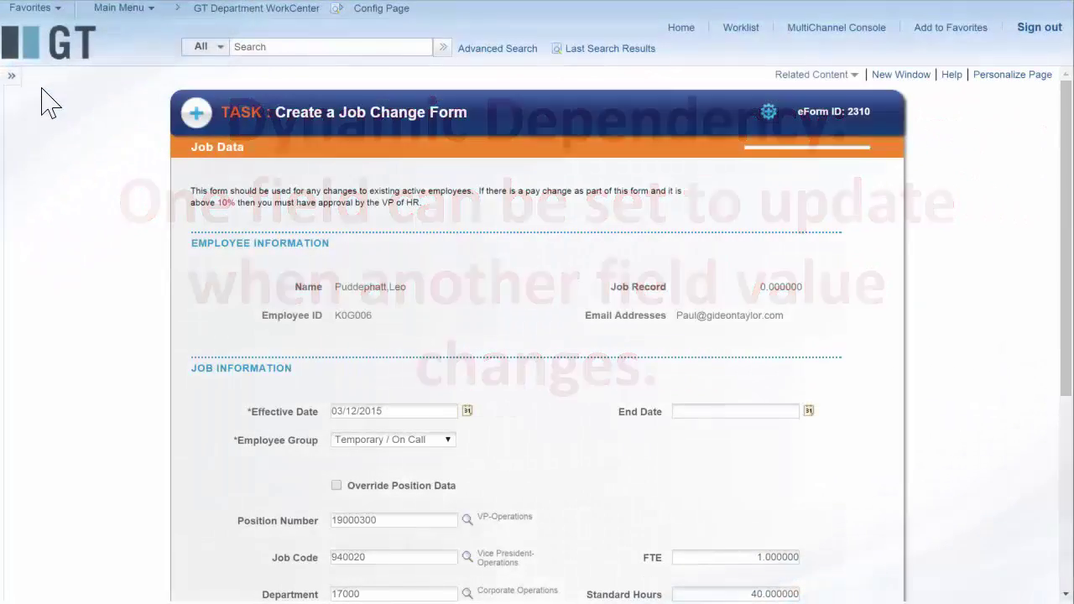
- Give Job Code the smart source POSITIONREC:JOBCODE and make it display-only
left_click(768, 113)
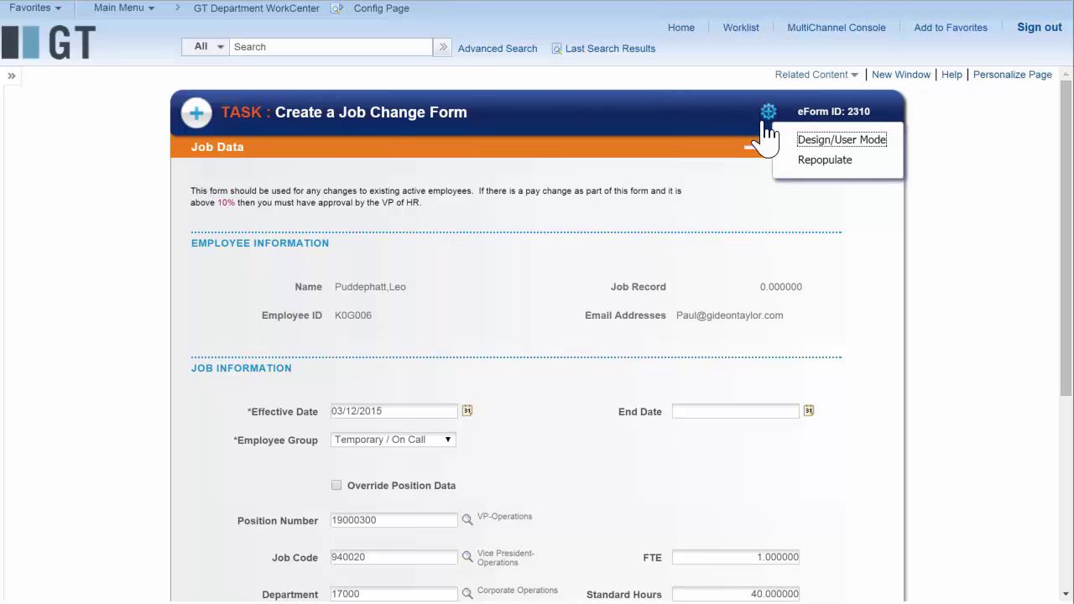
left_click(801, 141)
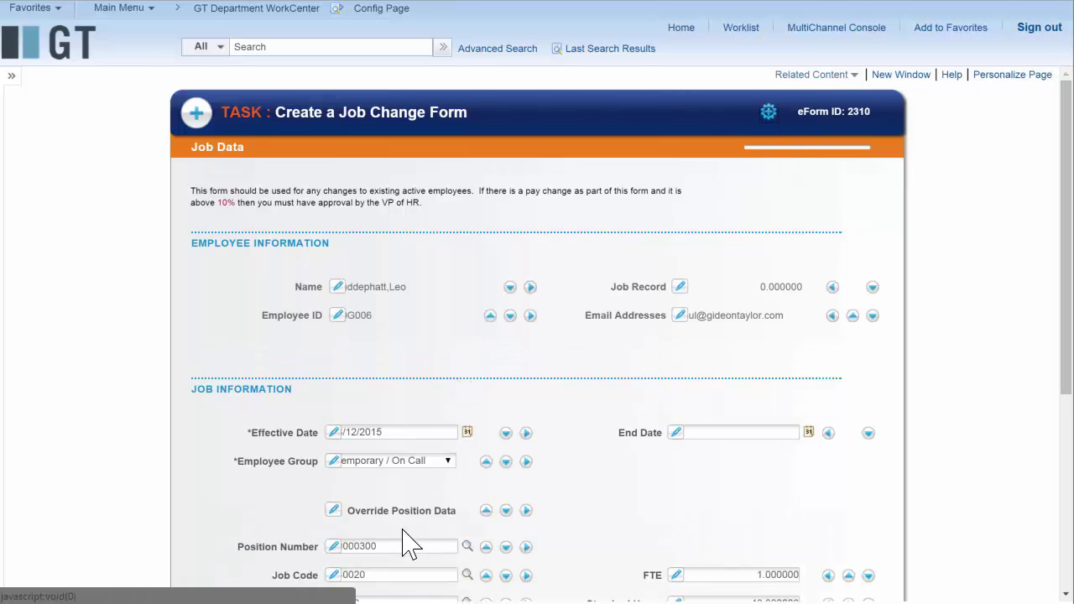
scroll(378, 520, "down", 2)
left_click(335, 475)
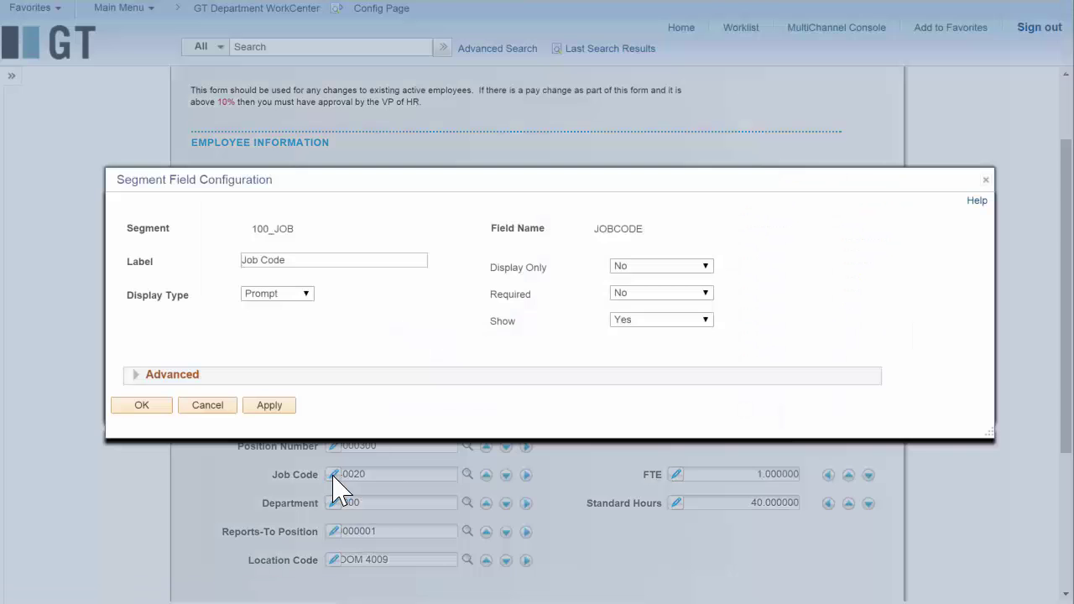
left_click(133, 374)
left_click(629, 437)
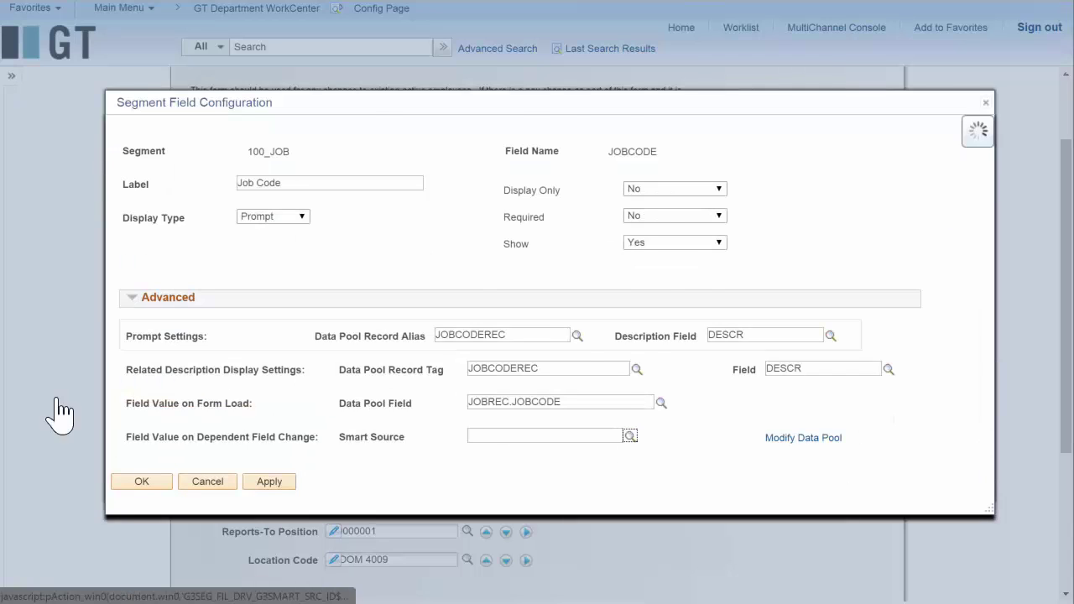
type("POS")
key("Return")
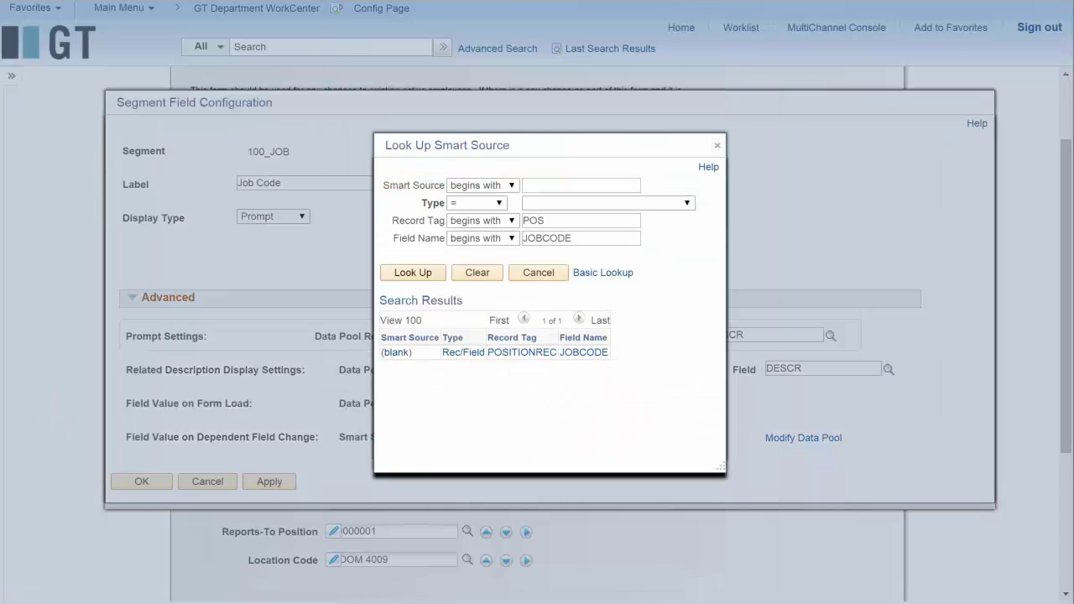
left_click(514, 353)
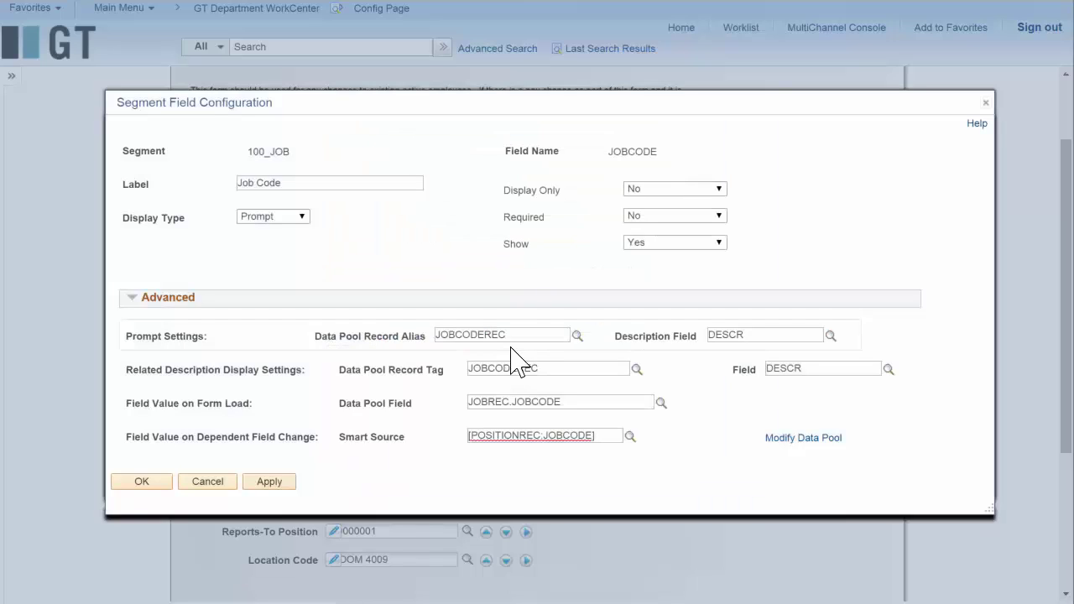
left_click(717, 193)
left_click(639, 278)
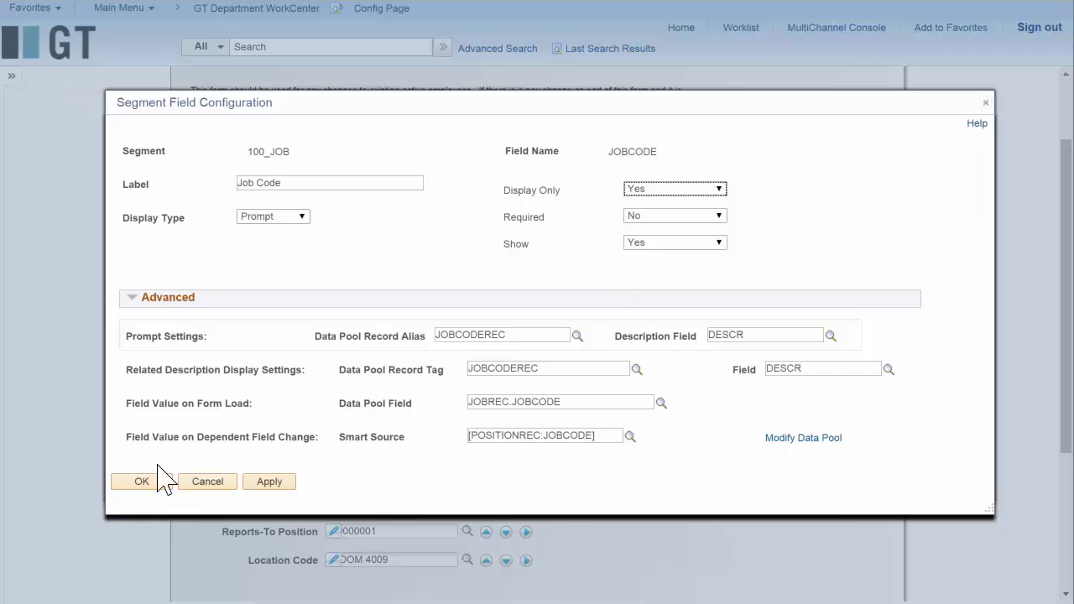
left_click(144, 484)
- In user mode, choose positions 19000310 then 19000300 to check related fields refill
left_click(768, 111)
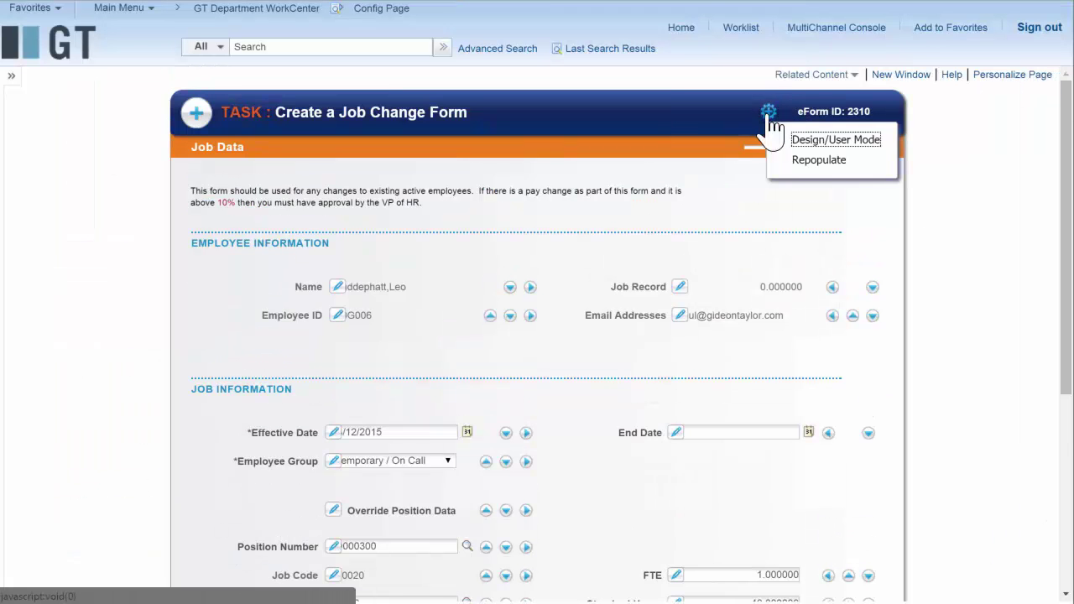
left_click(830, 139)
scroll(551, 240, "down", 5)
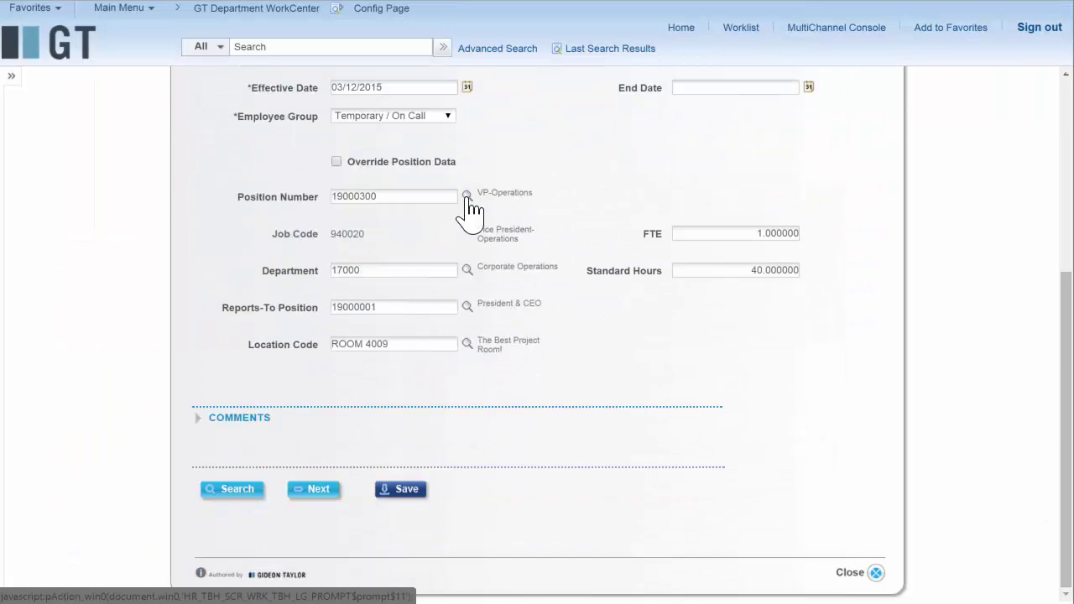
left_click(467, 196)
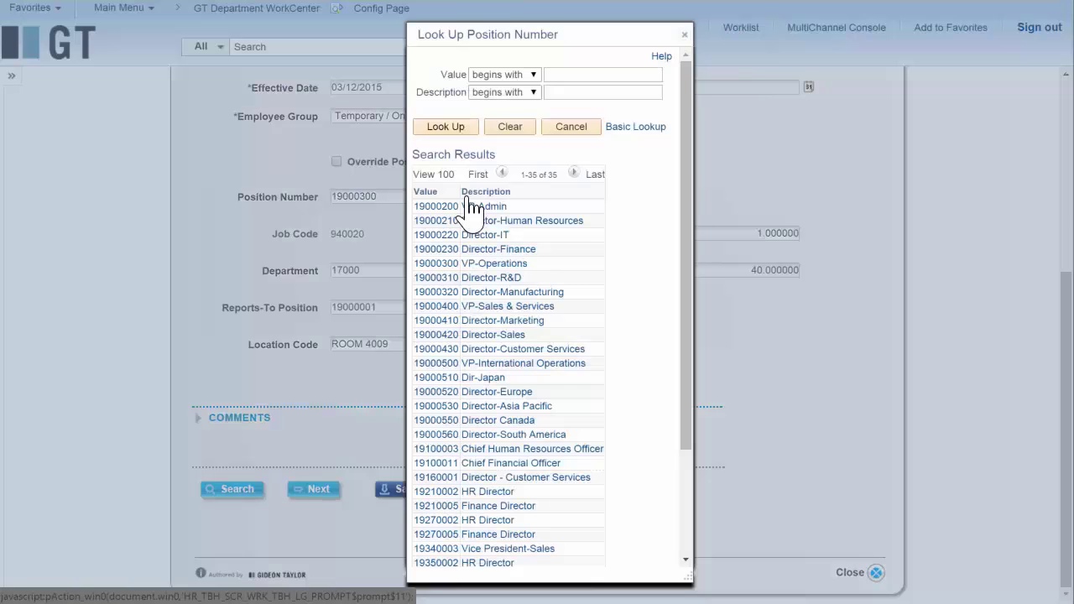
left_click(489, 274)
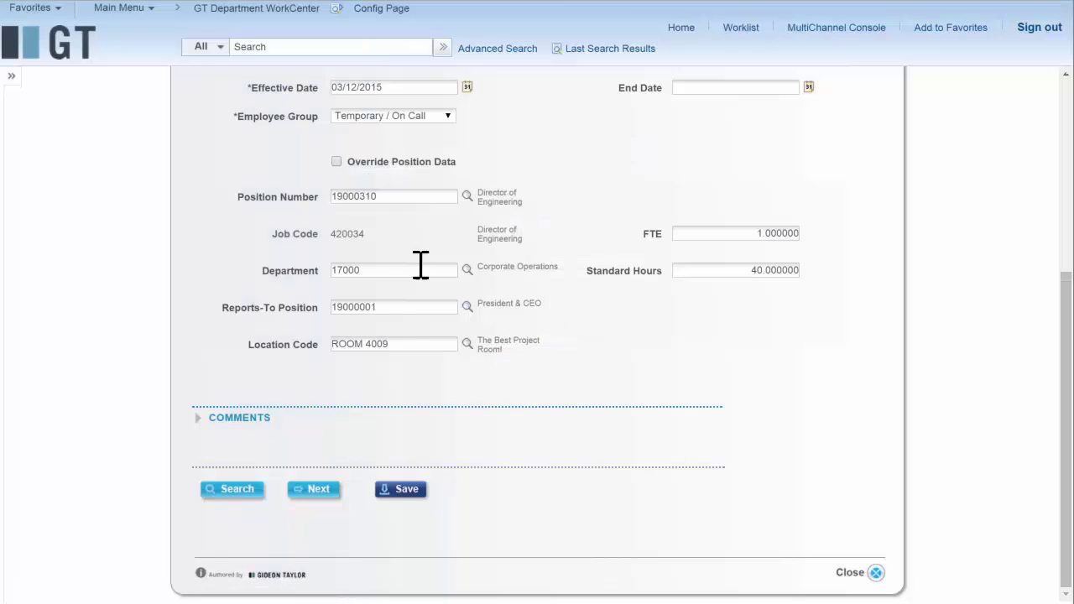
left_click(467, 196)
left_click(494, 264)
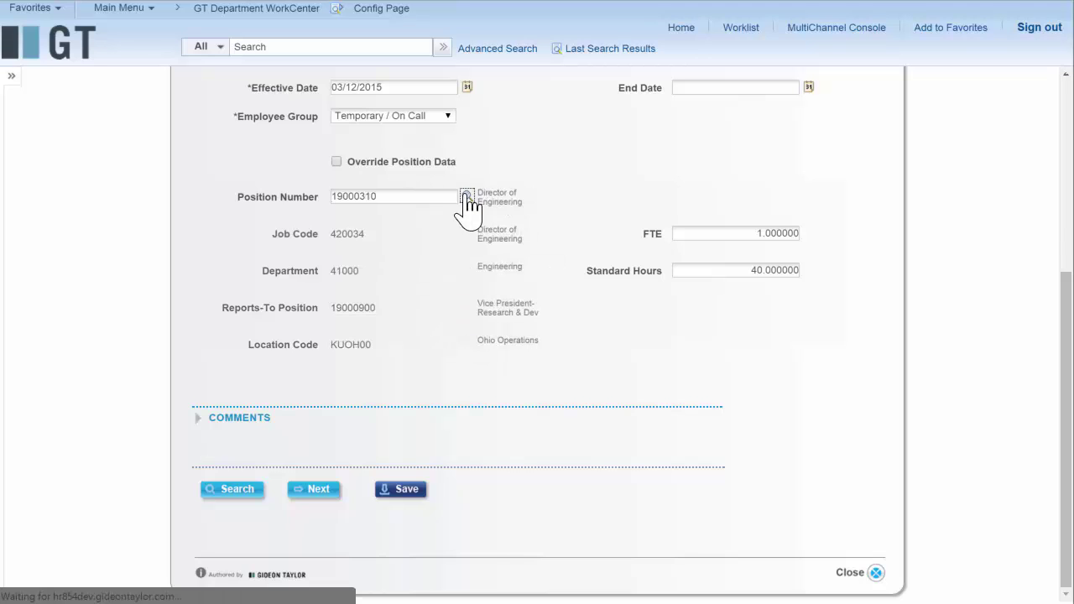
left_click(467, 196)
left_click(487, 265)
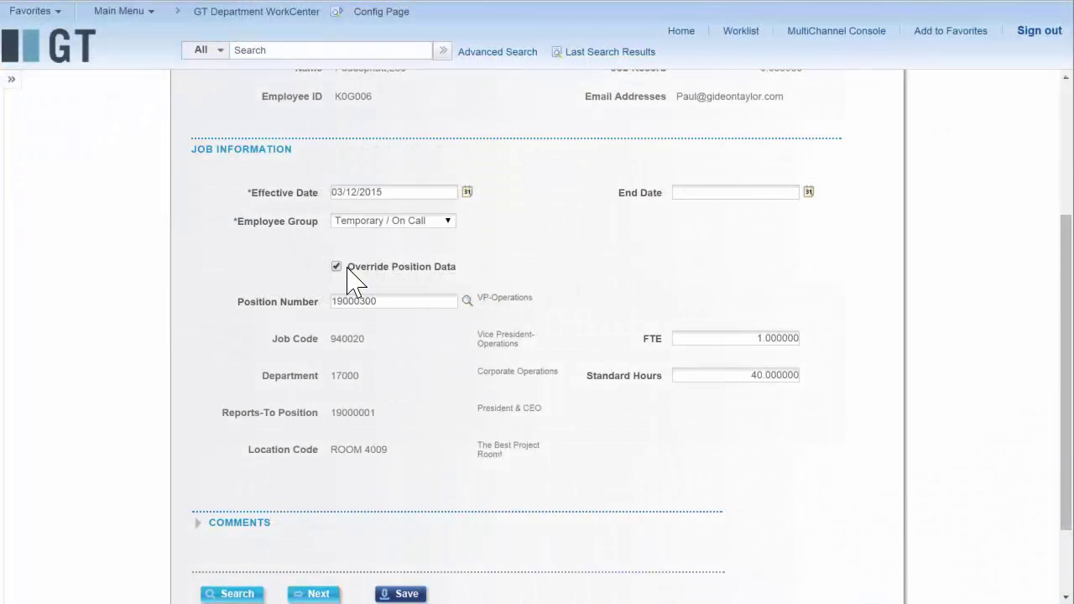
- Tick Override Position Data and return the form to design mode
left_click(339, 268)
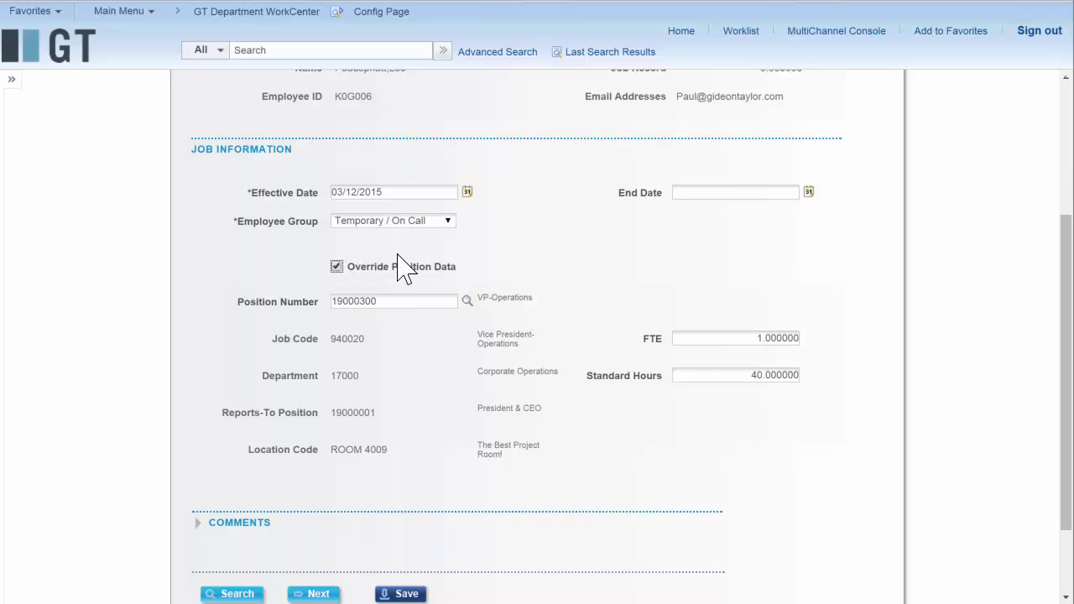
left_click_drag(1066, 341, 1031, 157)
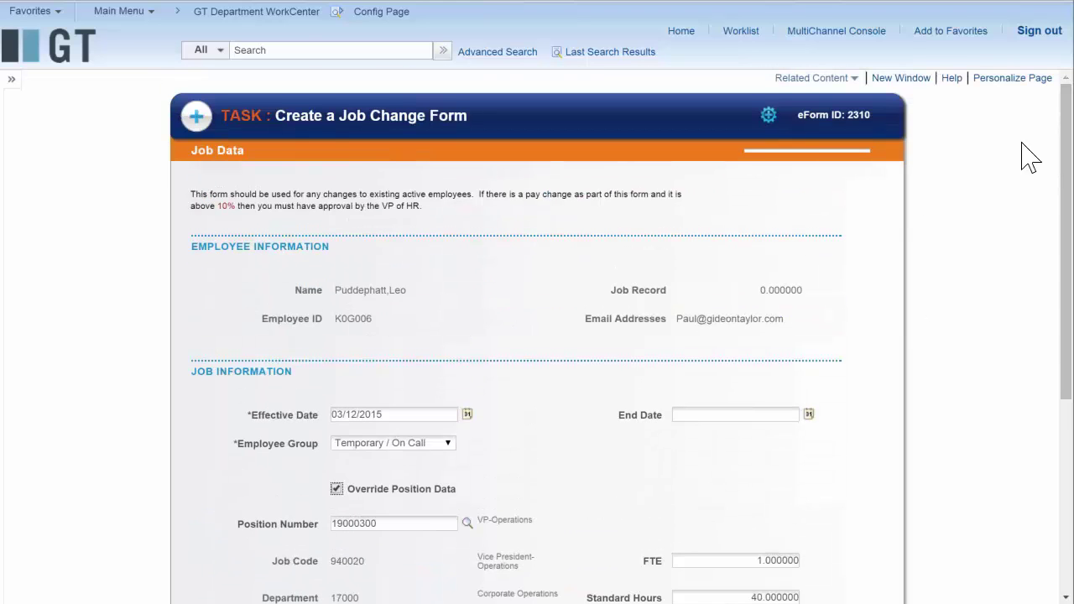
left_click(767, 115)
left_click(839, 144)
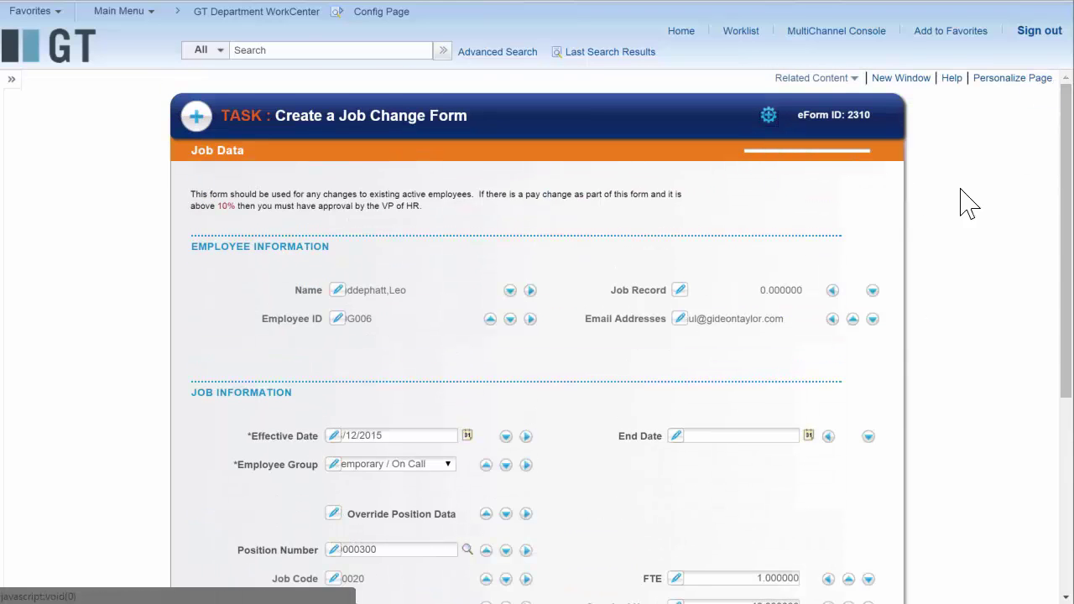
- Make Job Code's Display Only setting Dynamic and start an Is Not logic part
scroll(1065, 407, "down", 1)
scroll(1065, 407, "down", 5)
left_click(333, 256)
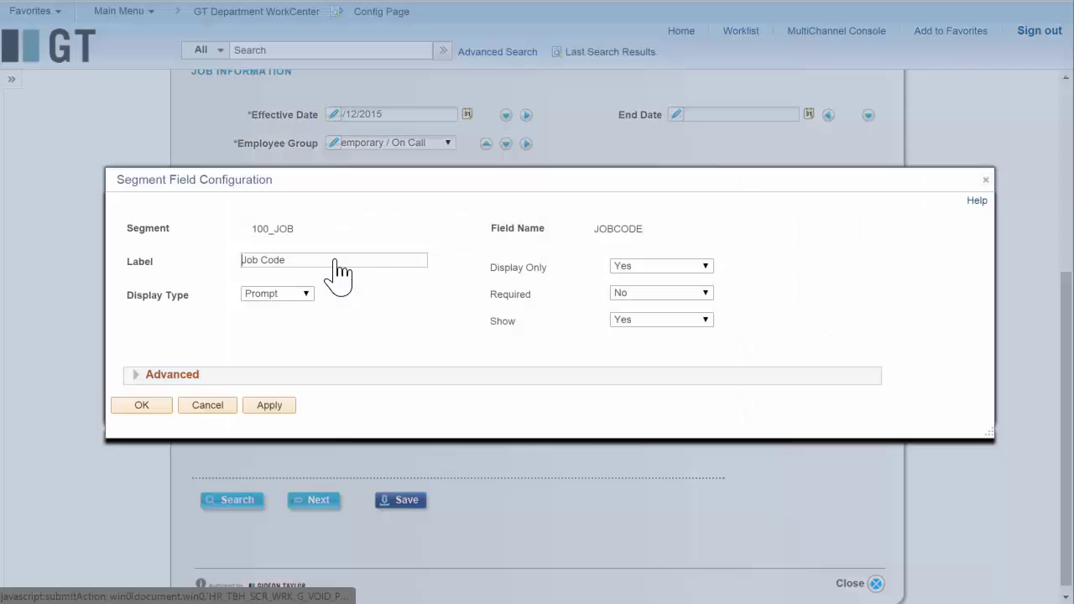
left_click(652, 308)
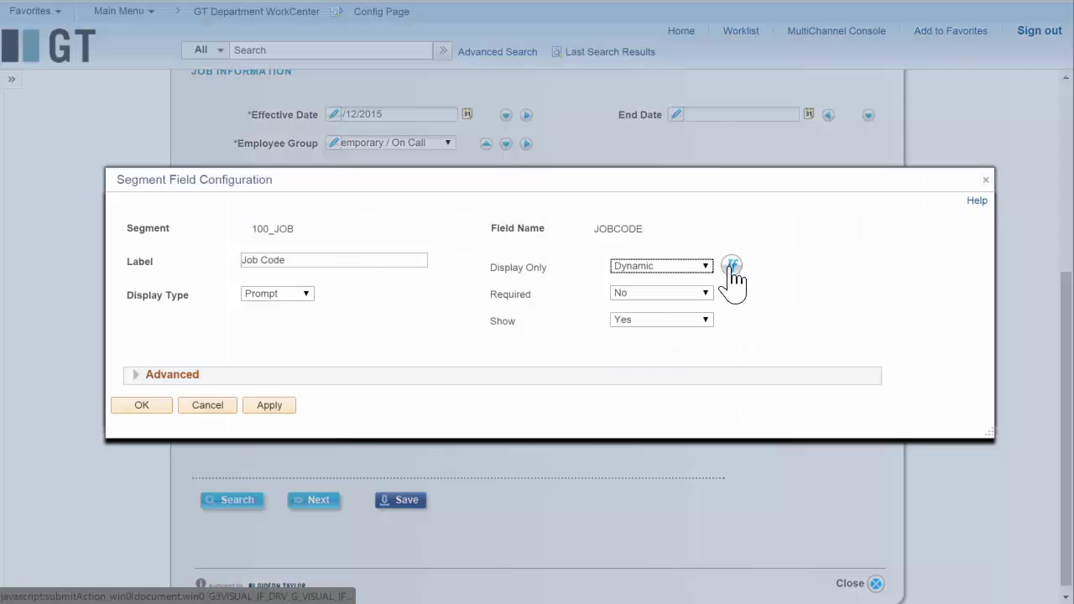
left_click(731, 266)
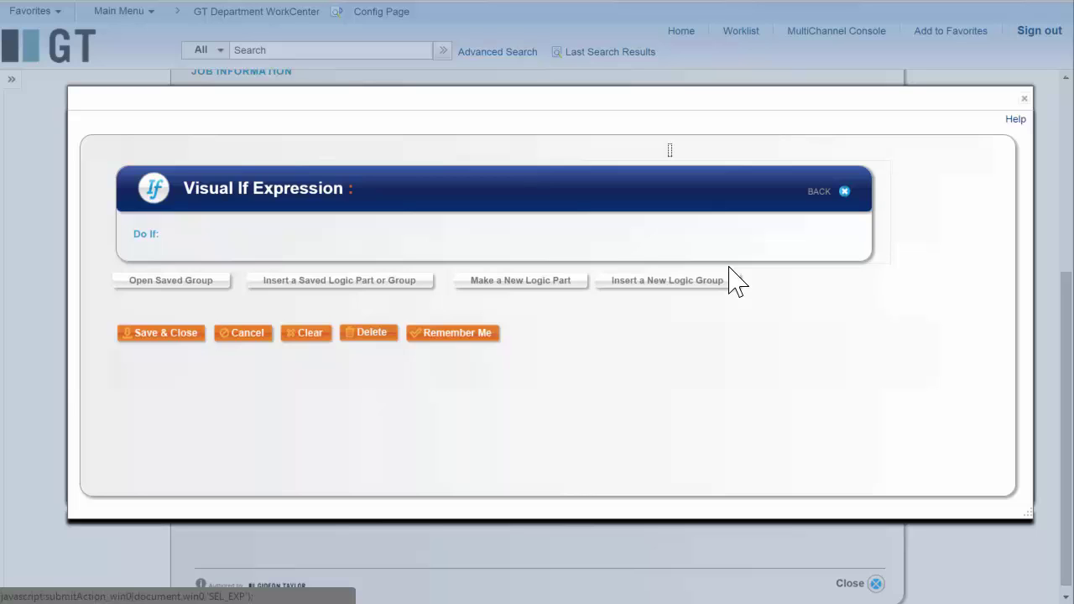
left_click(529, 285)
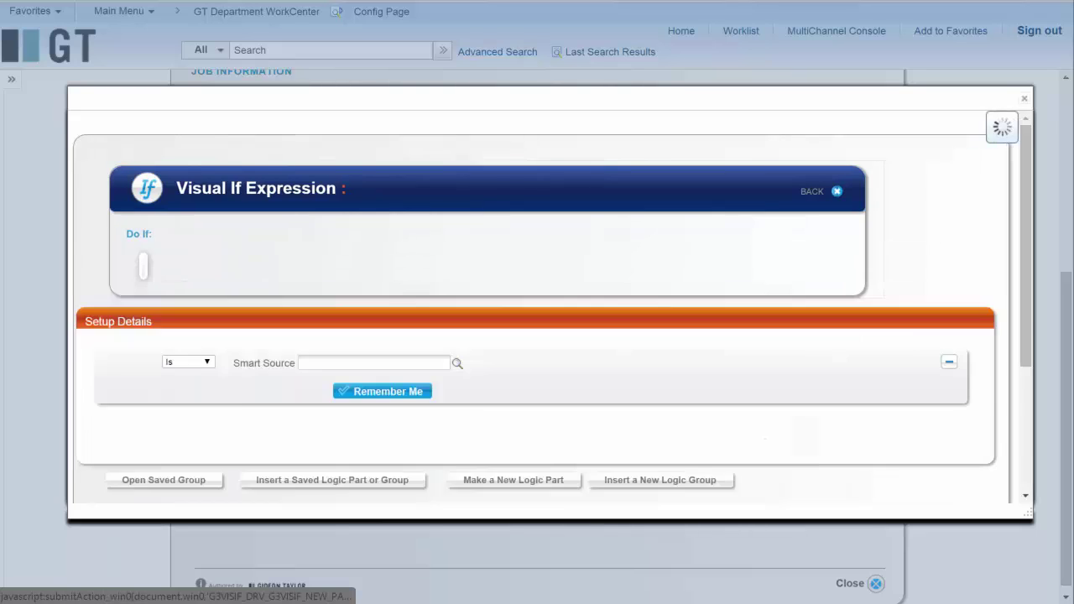
left_click(181, 298)
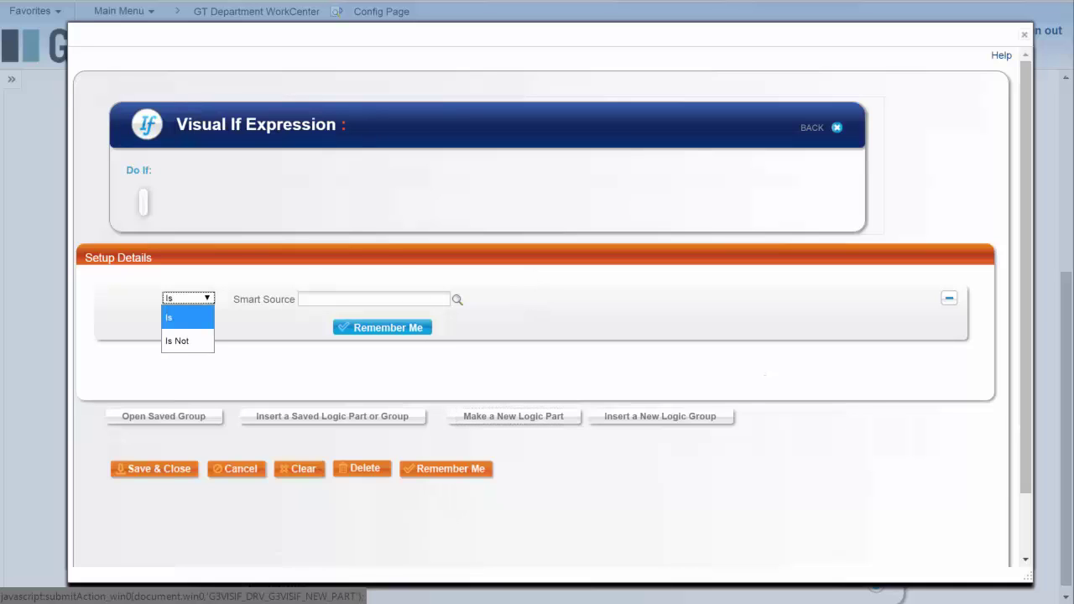
left_click(176, 340)
- Build the condition as Override Position Data Equals Y
left_click(326, 299)
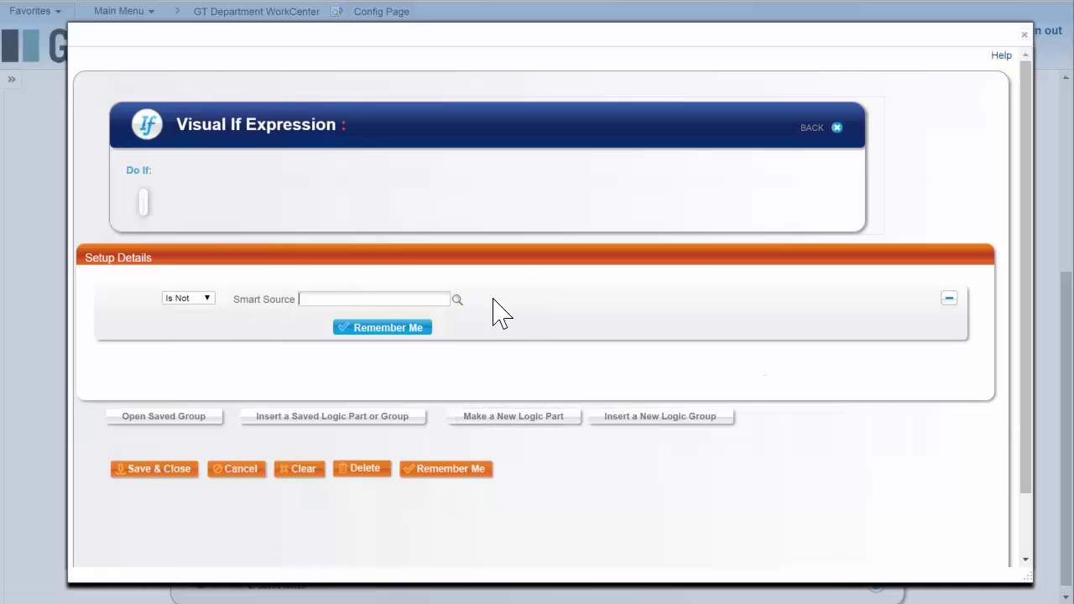
left_click(457, 299)
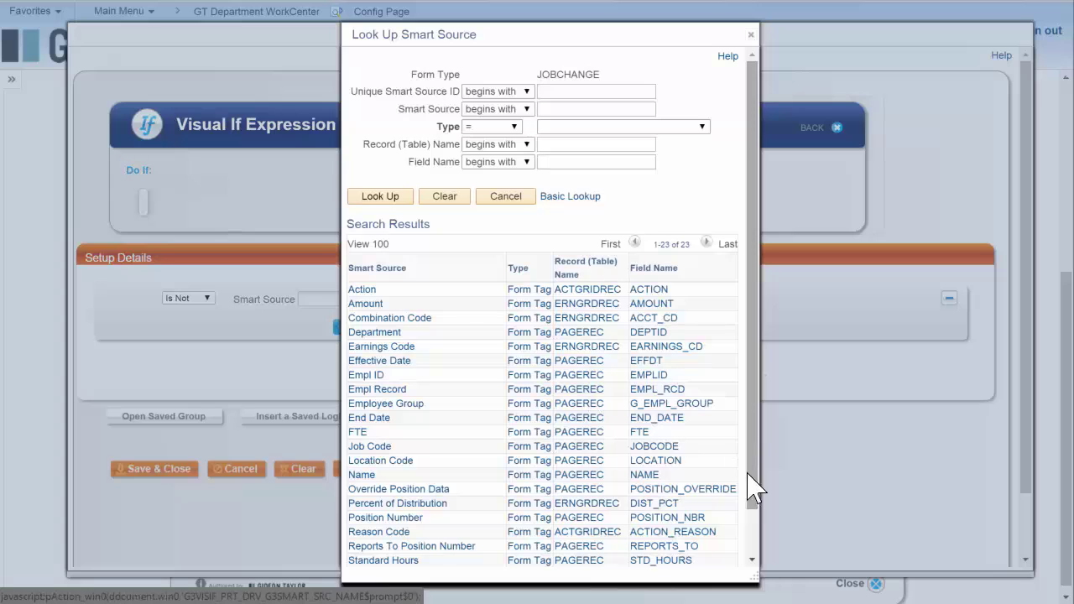
left_click_drag(750, 487, 752, 537)
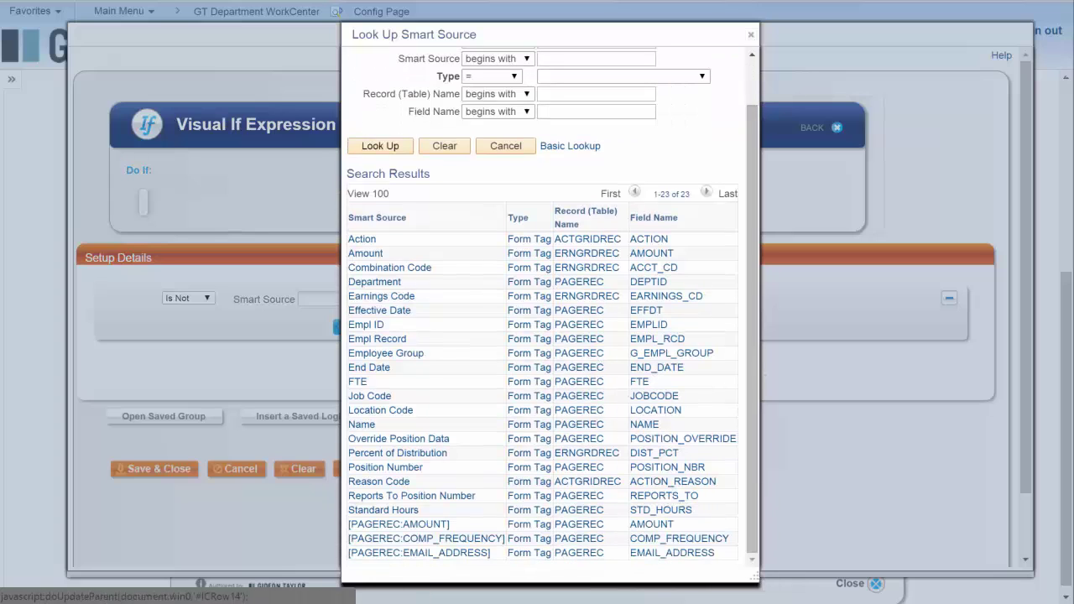
left_click(579, 439)
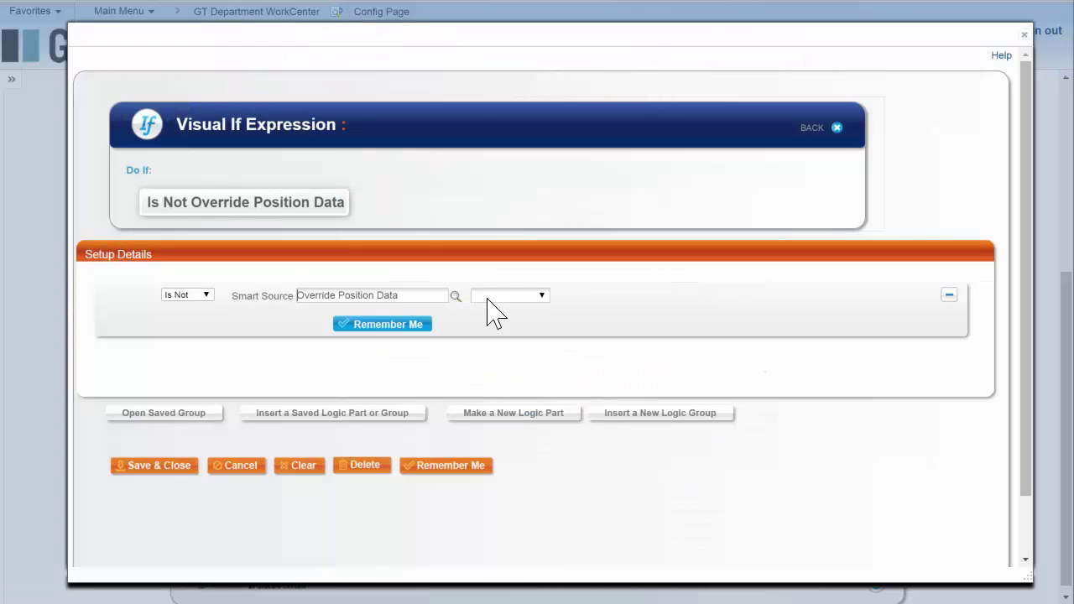
left_click(508, 295)
left_click(503, 384)
left_click(587, 316)
type("Y")
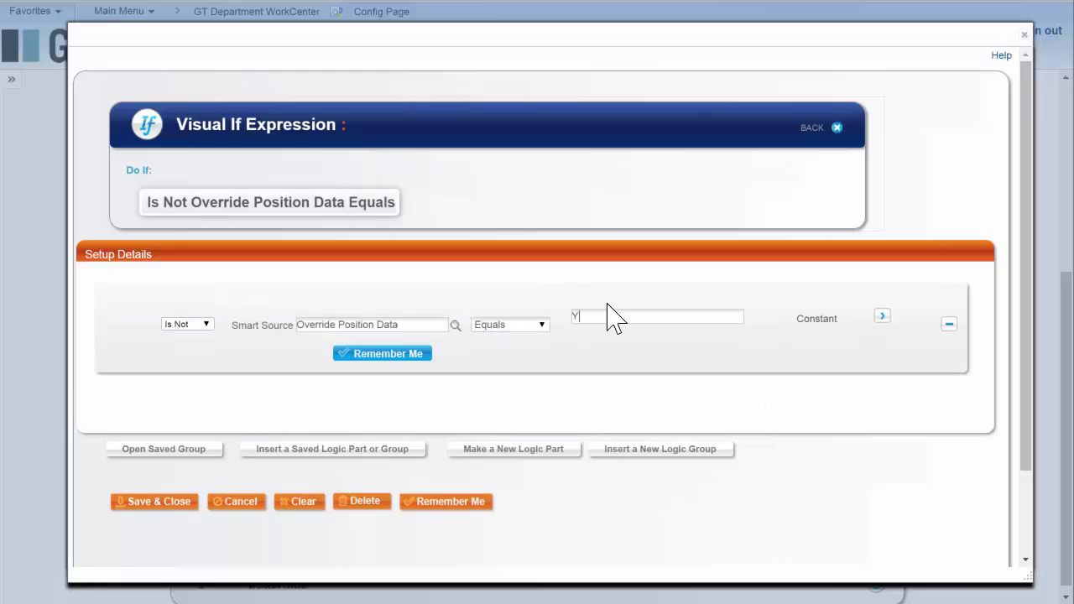
- Remember the condition as 'Posn Not Overridden' and save and close it
left_click(446, 501)
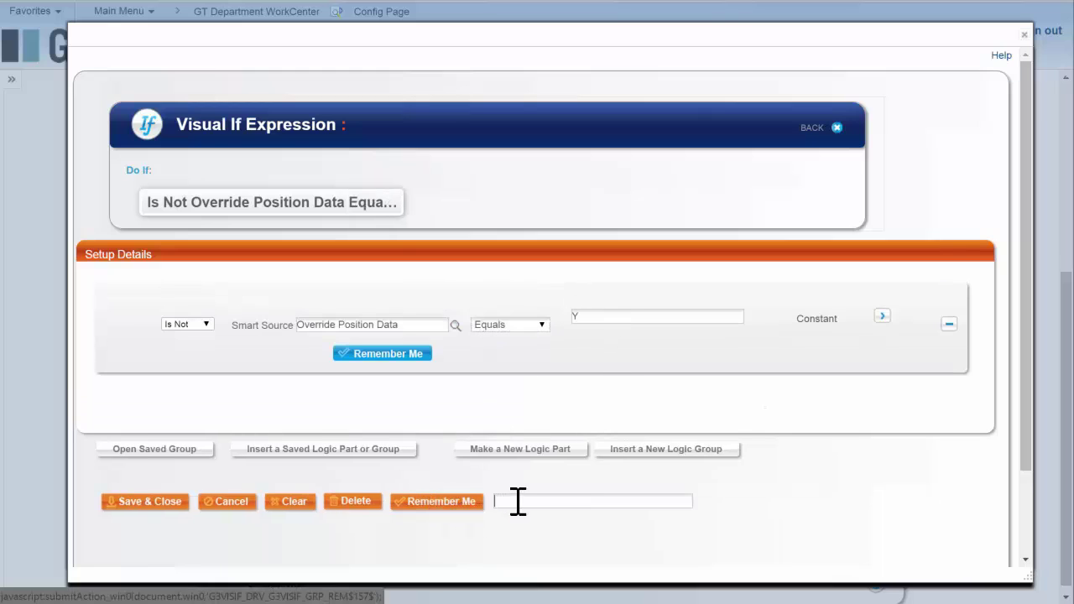
type("Posn Not Overridden")
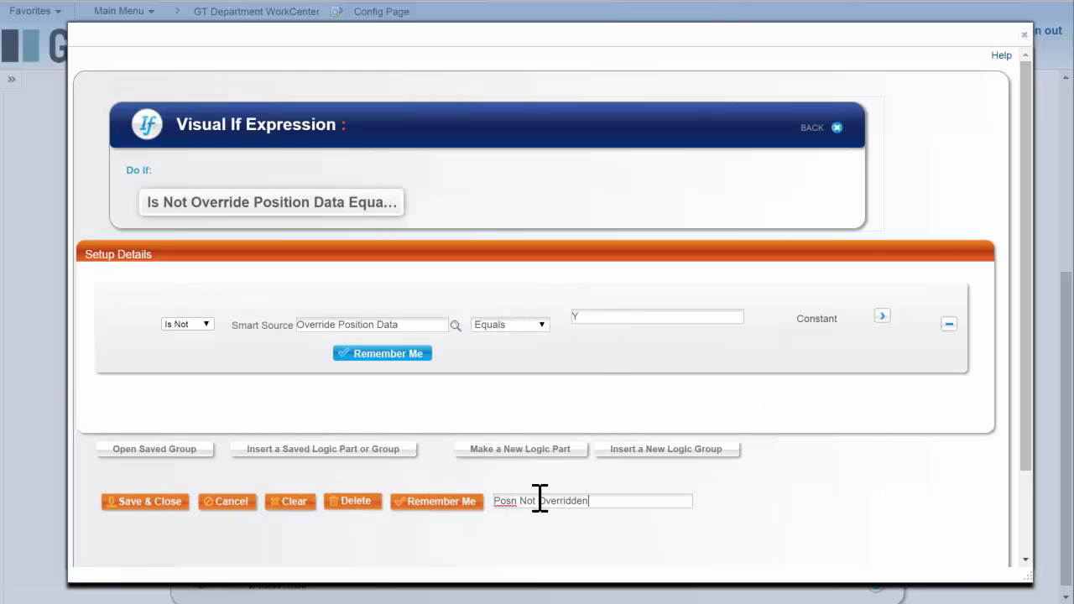
left_click(159, 503)
- Confirm the Job Code setup, then toggle Override Position Data to check the position fields lock and unlock
left_click(143, 407)
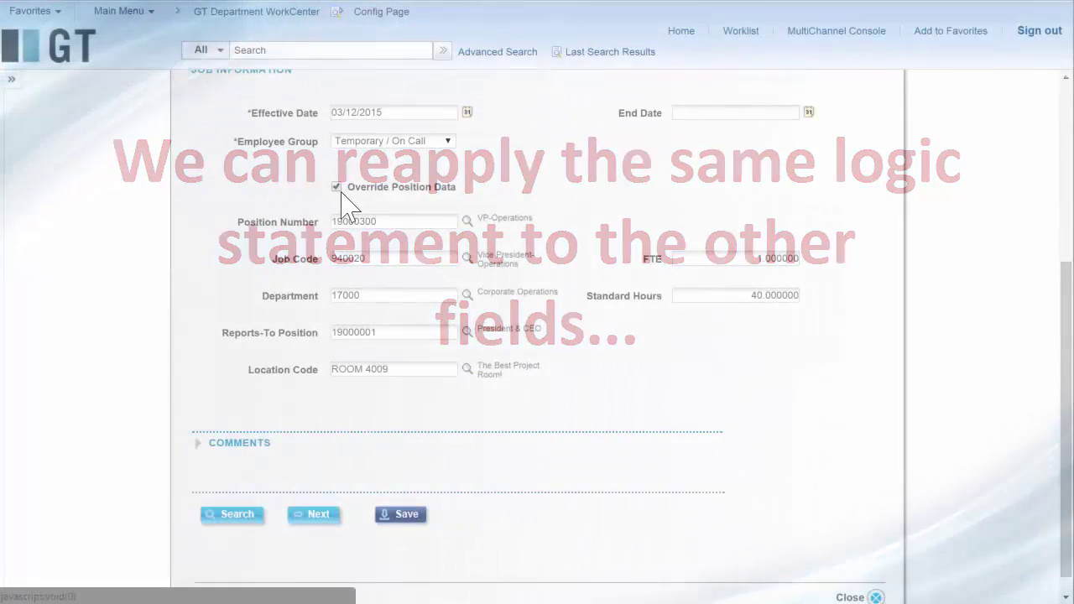
left_click(336, 187)
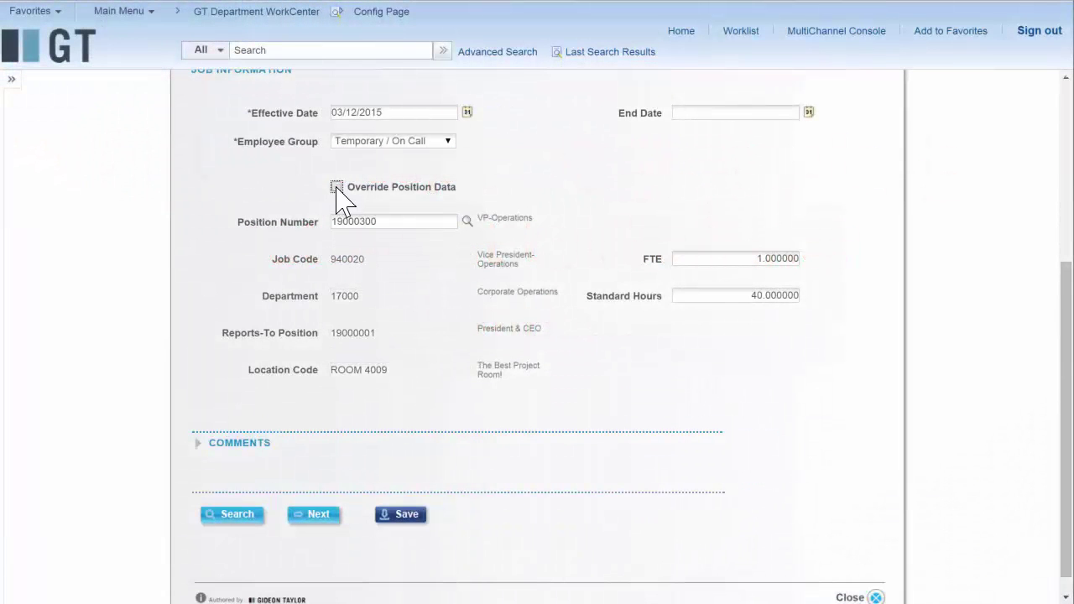
left_click(336, 187)
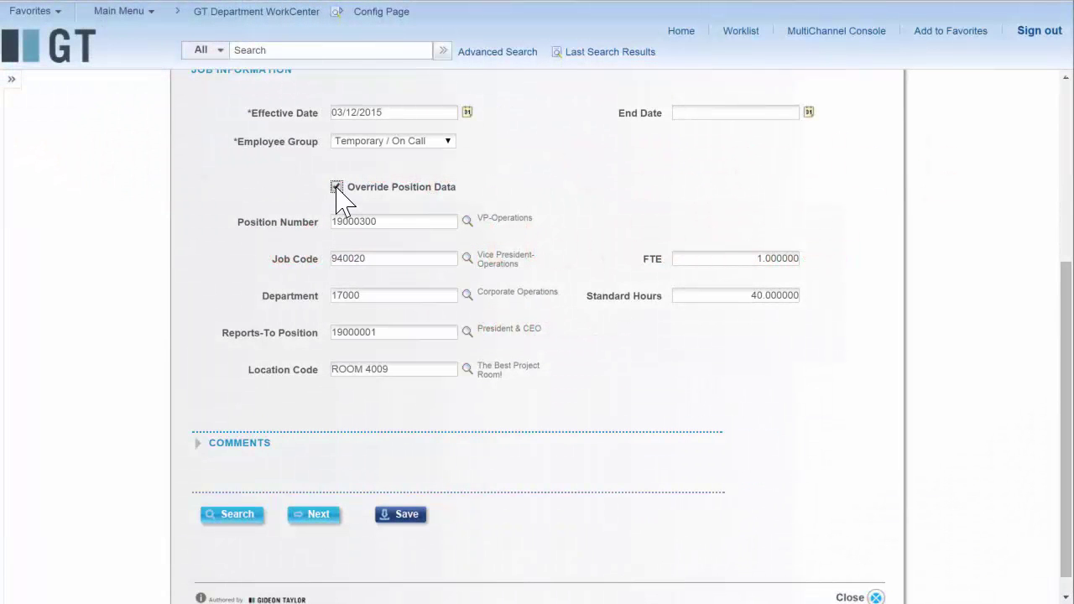
left_click(336, 187)
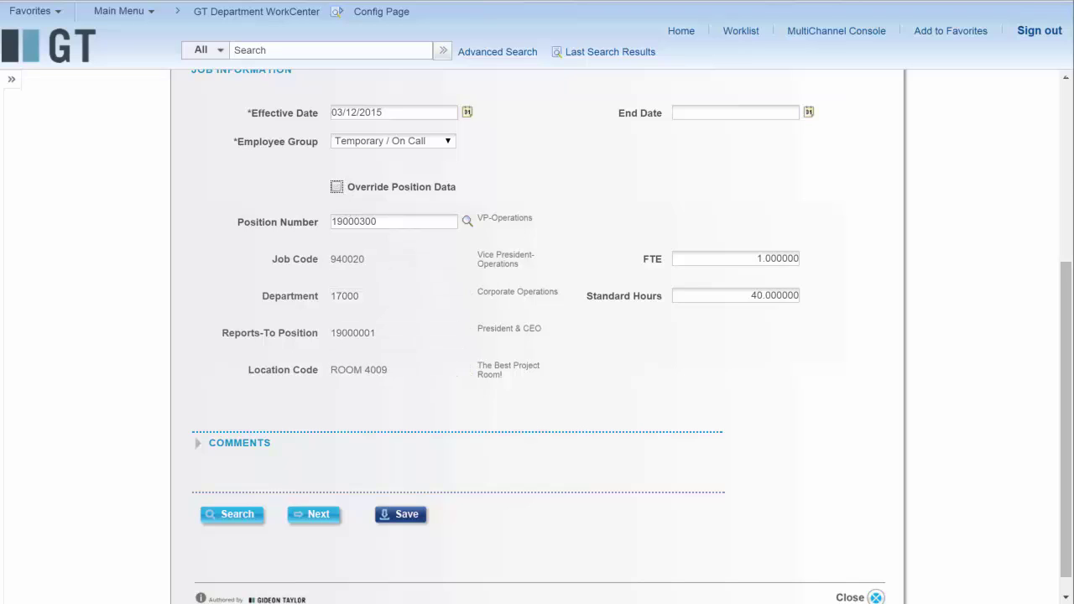
left_click(336, 188)
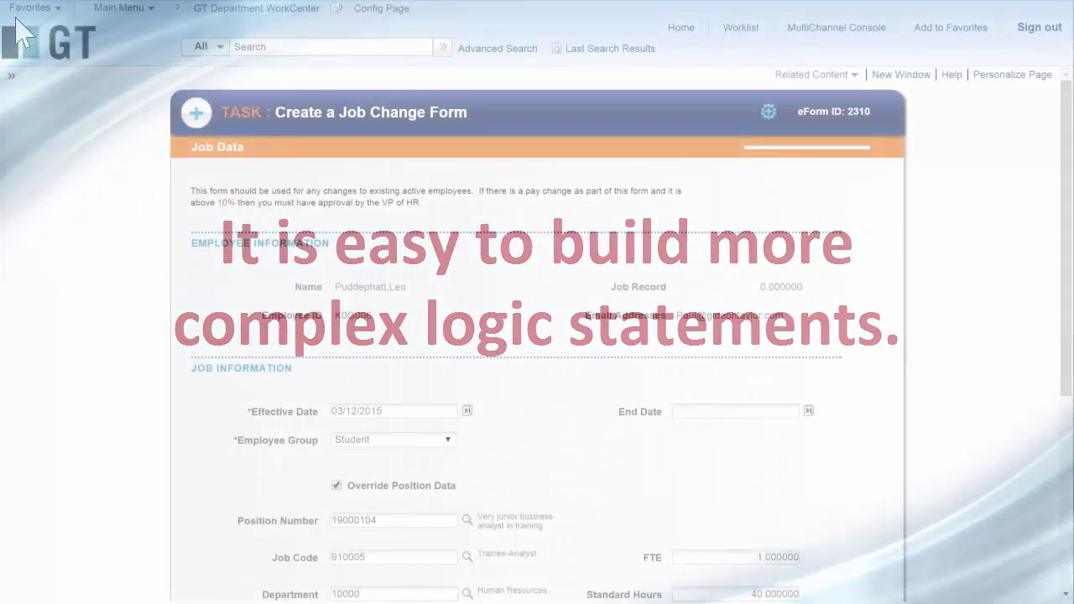
- In design mode, make the Reports-To Position field conditionally required
left_click(768, 112)
left_click(818, 140)
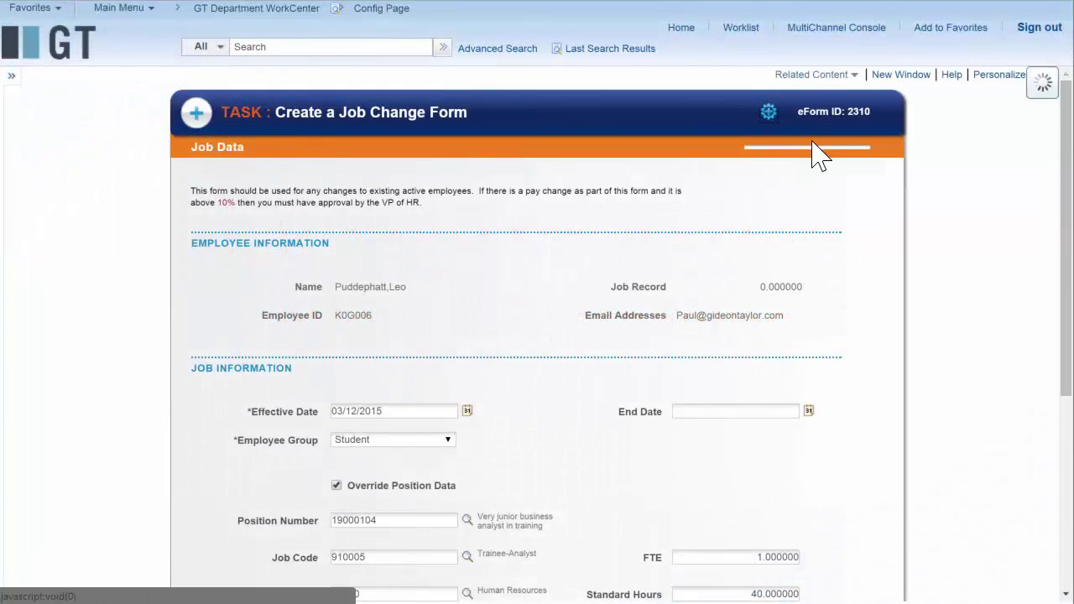
scroll(1030, 365, "down", 2)
left_click(333, 480)
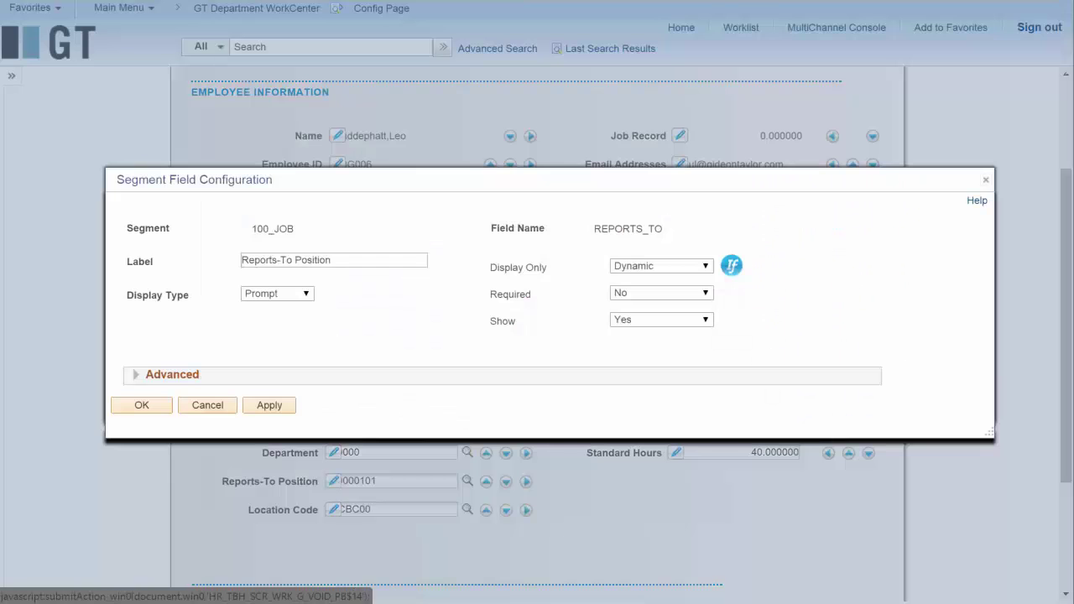
left_click(658, 293)
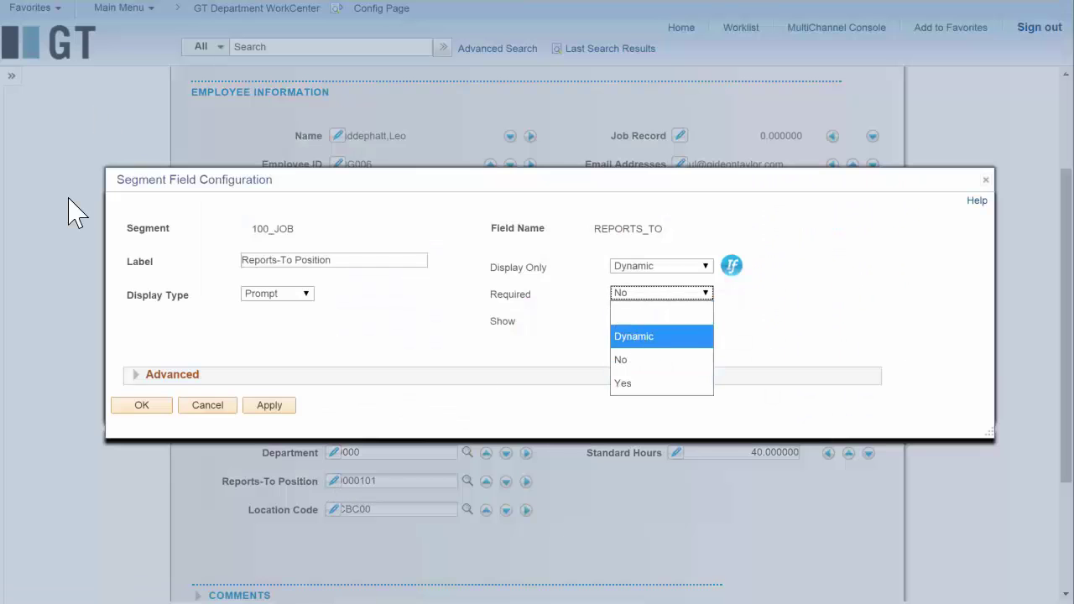
left_click(662, 336)
left_click(733, 293)
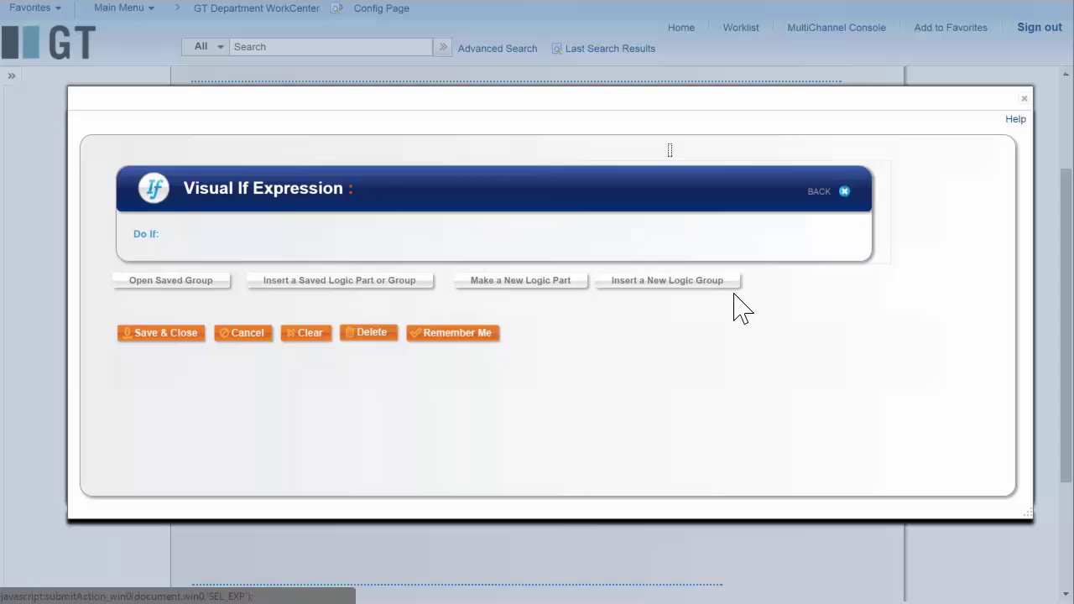
- Add a logic part: Override Position Data Equals Y
left_click(513, 280)
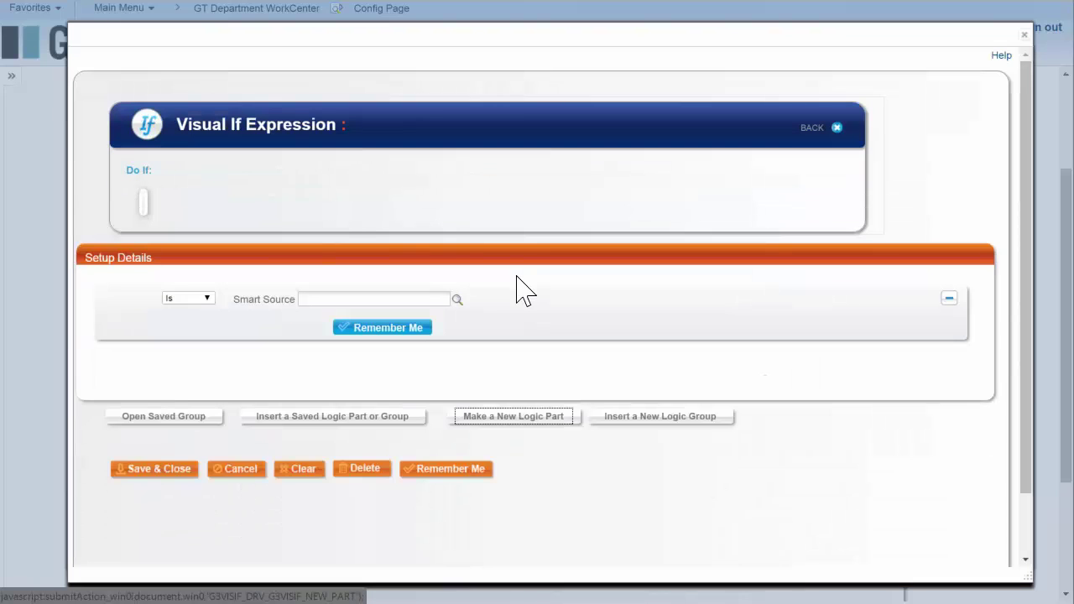
left_click(457, 299)
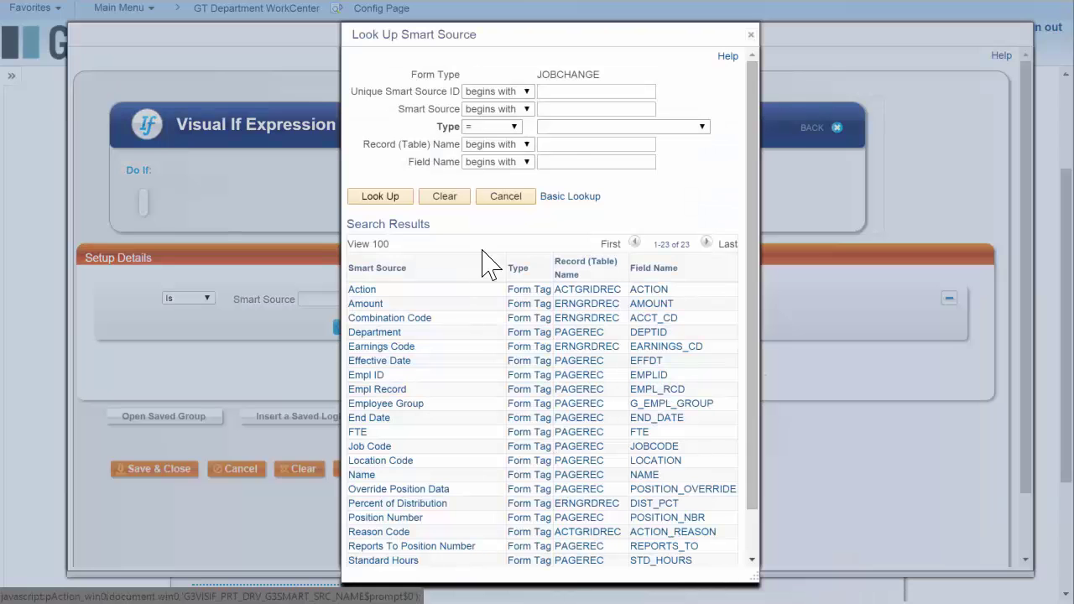
left_click(579, 489)
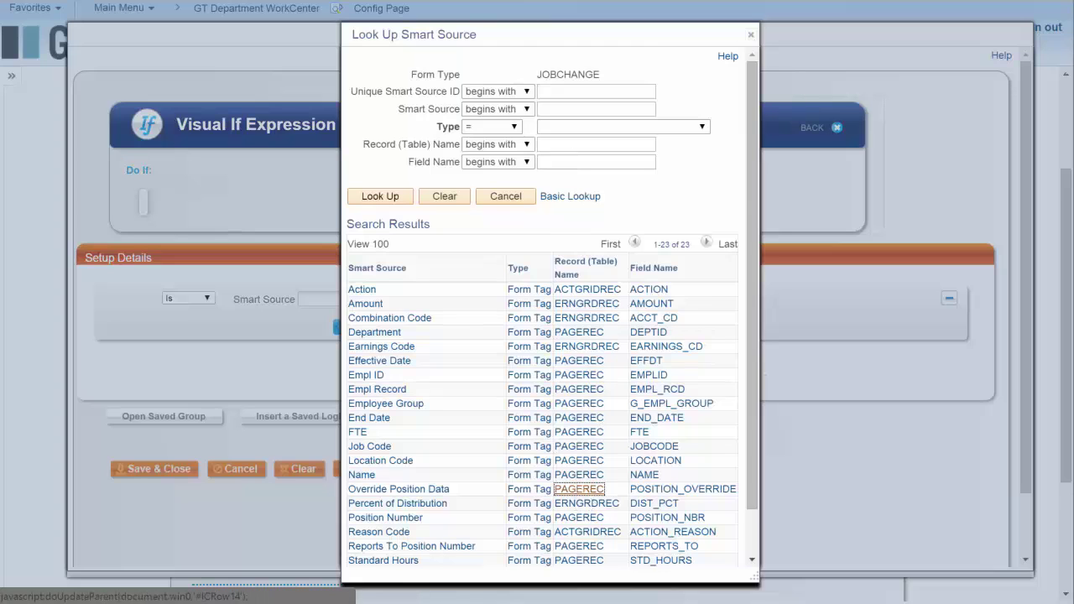
left_click(540, 296)
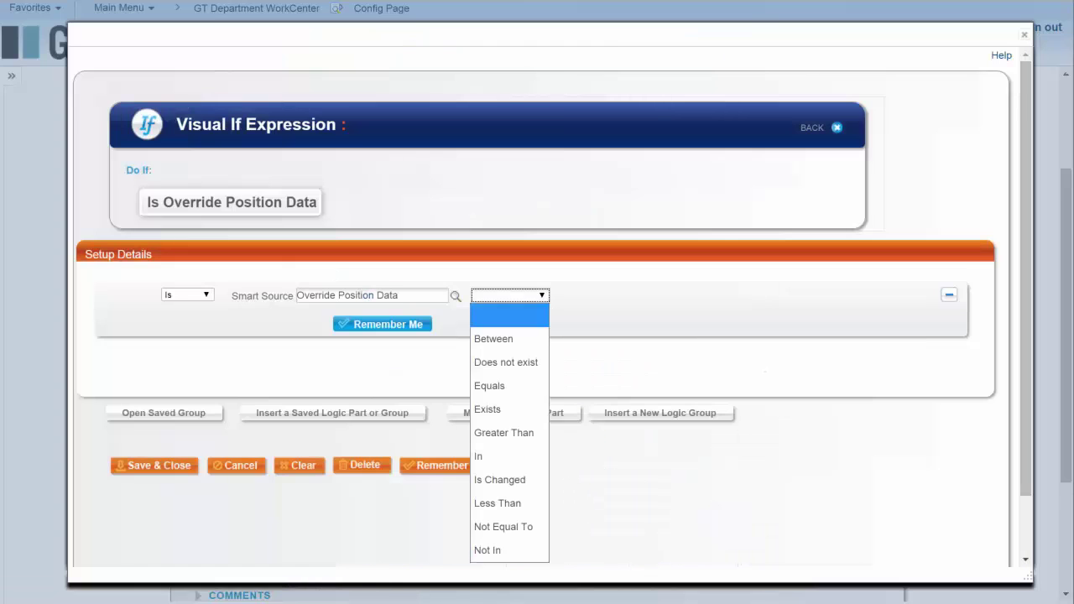
left_click(490, 385)
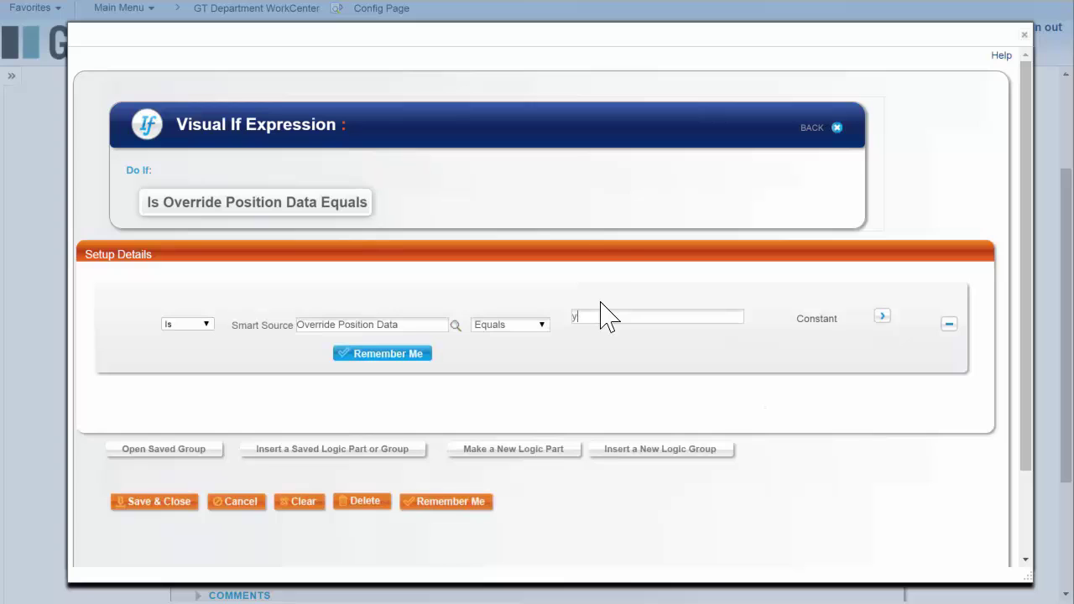
type("Y")
left_click(621, 453)
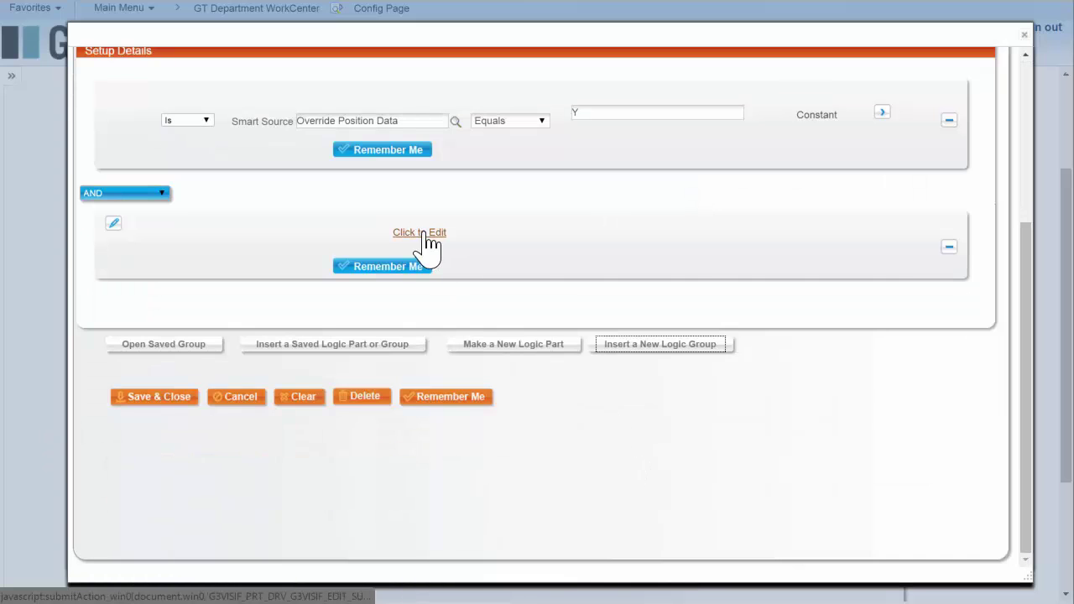
- Inside the AND group, add Employee Group (G_EMPL) Equals FAC
left_click(422, 234)
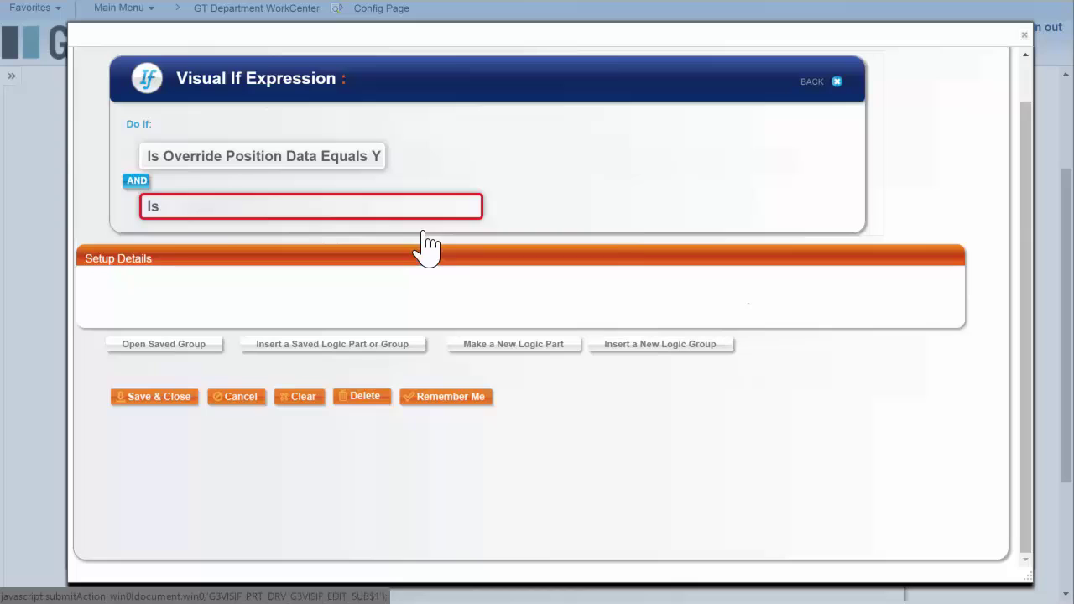
left_click(503, 346)
left_click(457, 335)
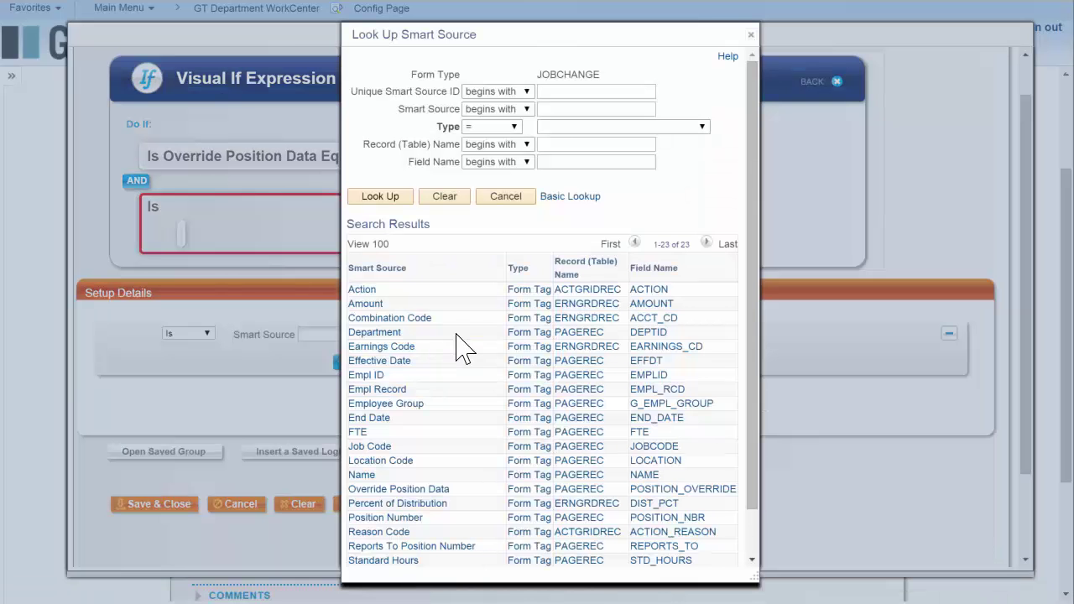
left_click(561, 162)
type("G_EMPL")
key("Return")
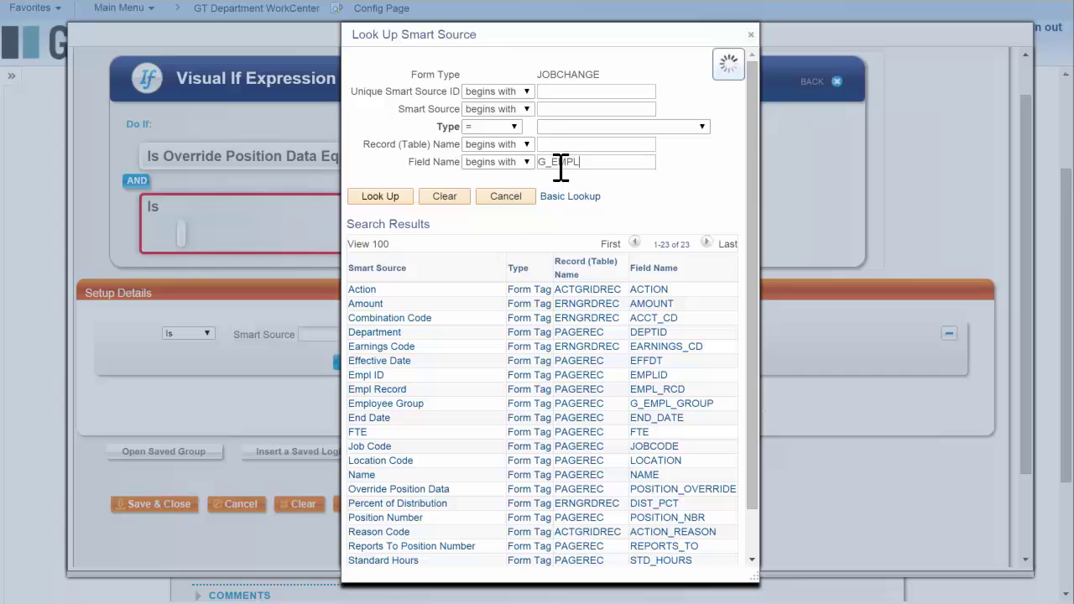
left_click(621, 360)
left_click(528, 330)
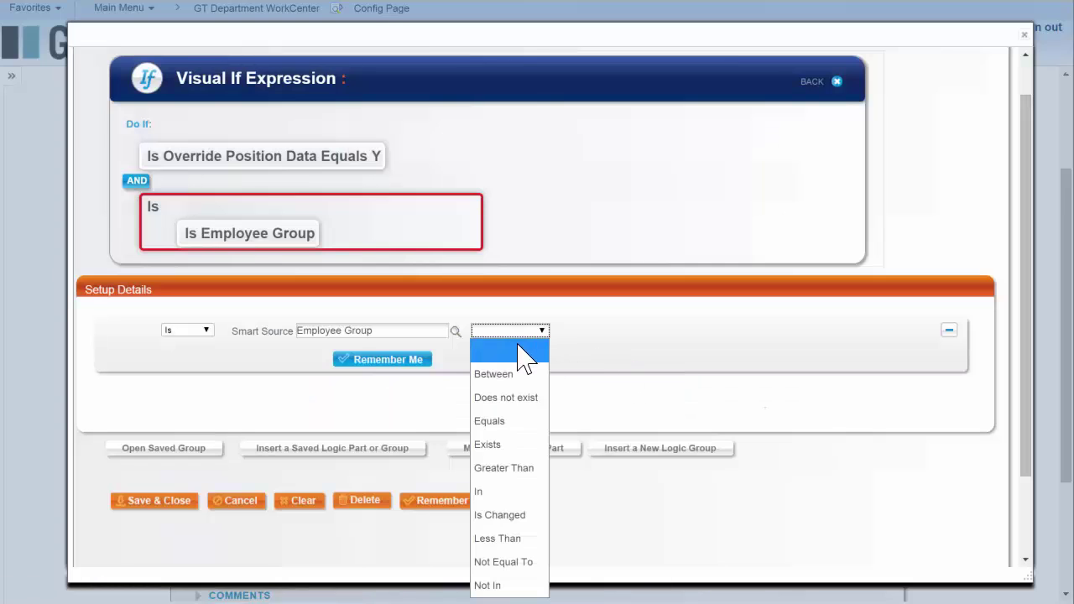
left_click(529, 419)
left_click(579, 353)
type("FAC")
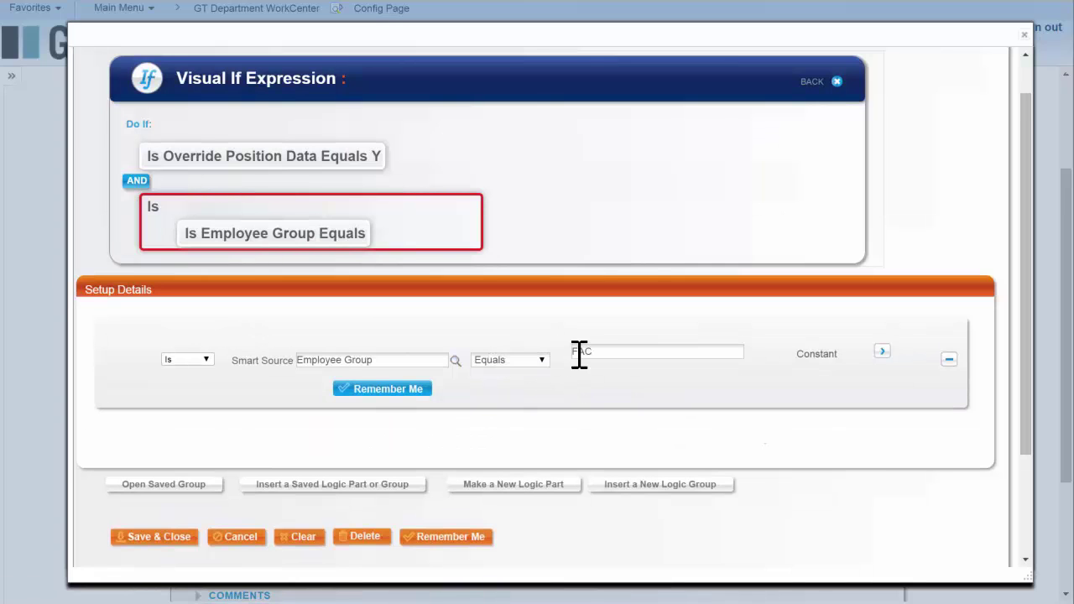
left_click(534, 496)
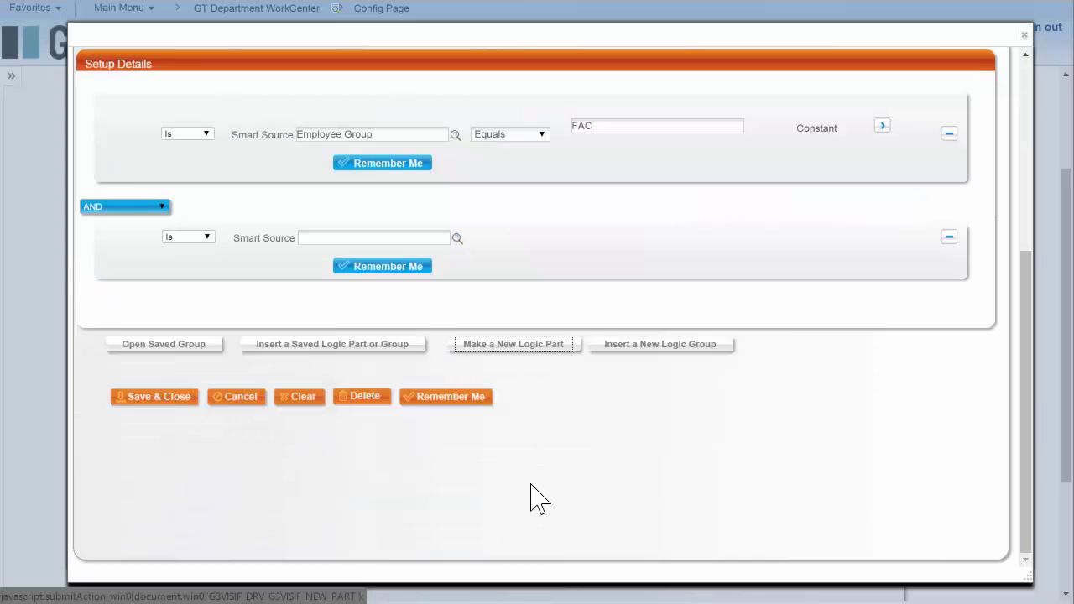
- Add a second Employee Group Equals STU condition joined by OR, and confirm the Reports-To Position configuration
left_click(456, 239)
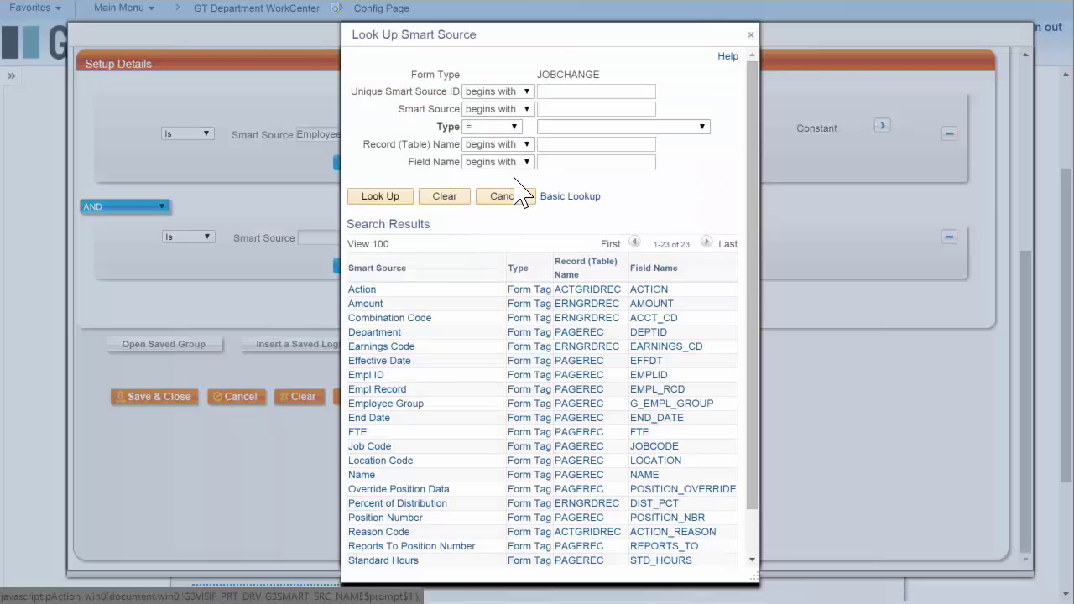
left_click(562, 161)
type("G_EMPL")
key("Return")
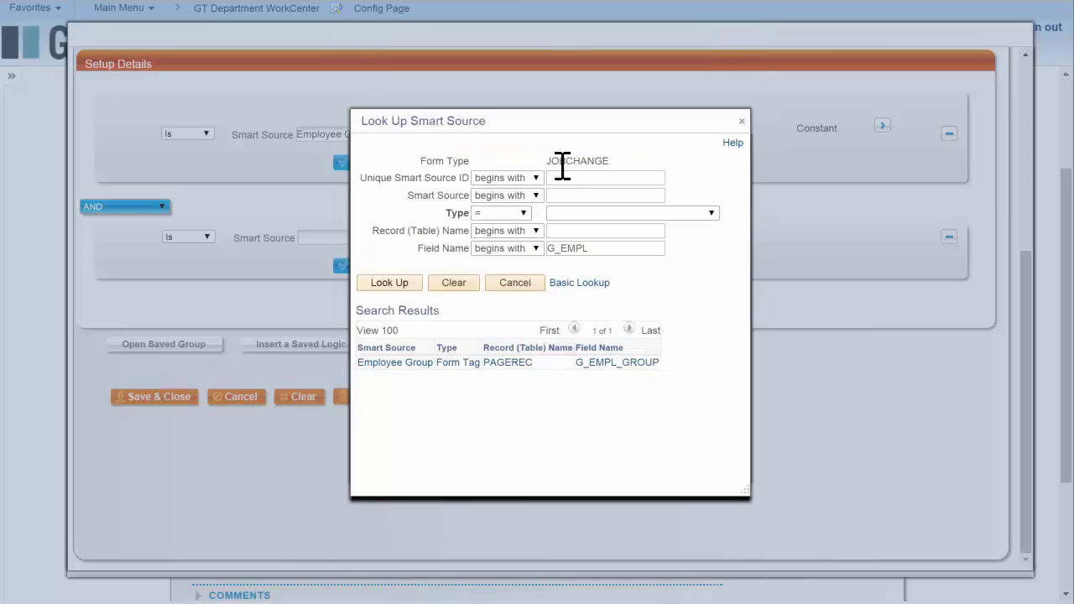
left_click(605, 377)
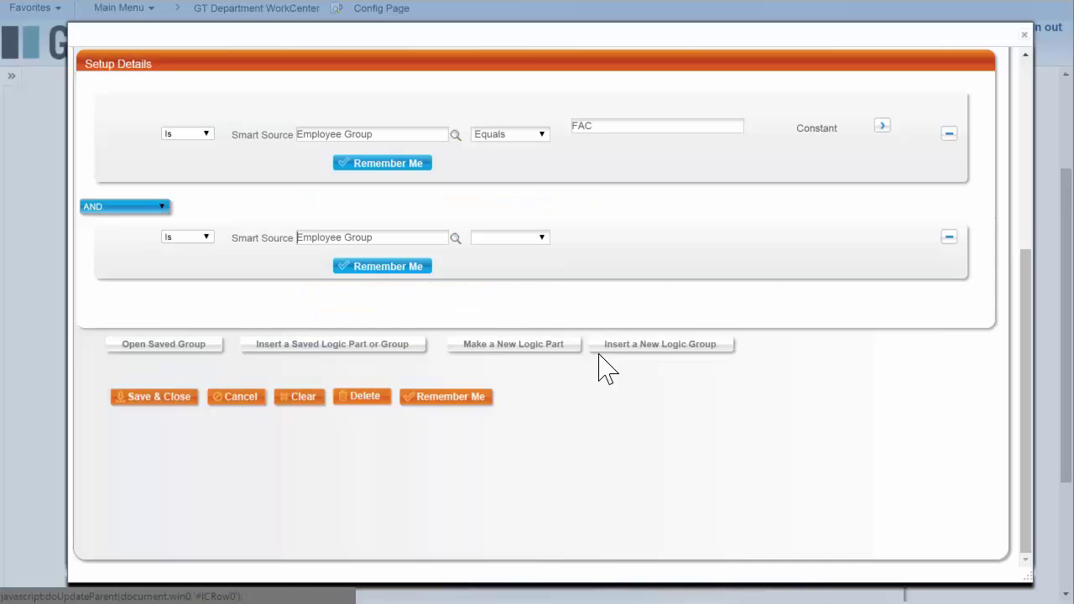
left_click(528, 238)
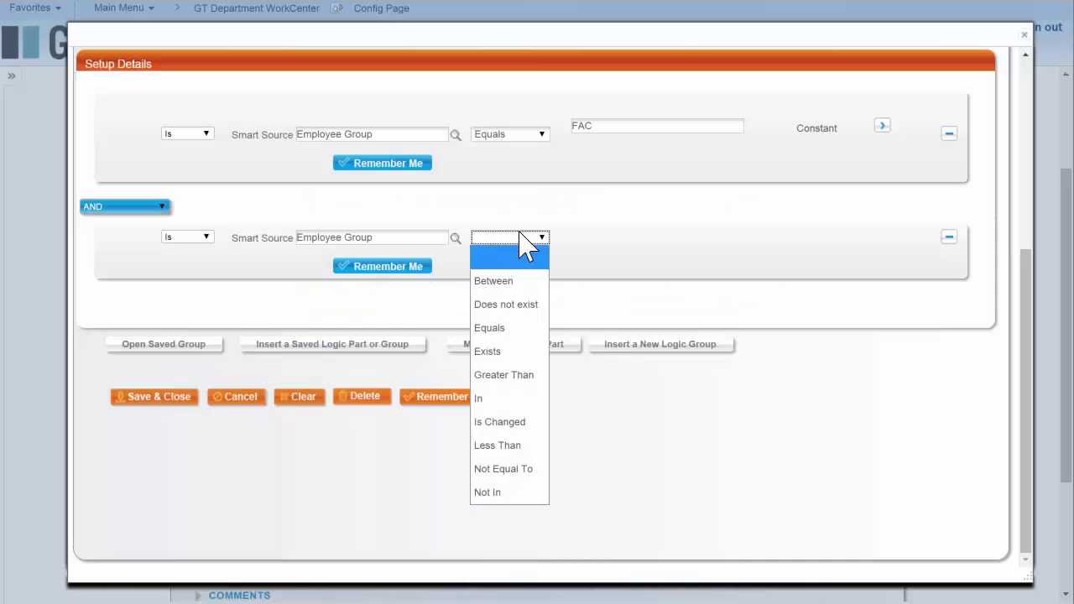
left_click(503, 328)
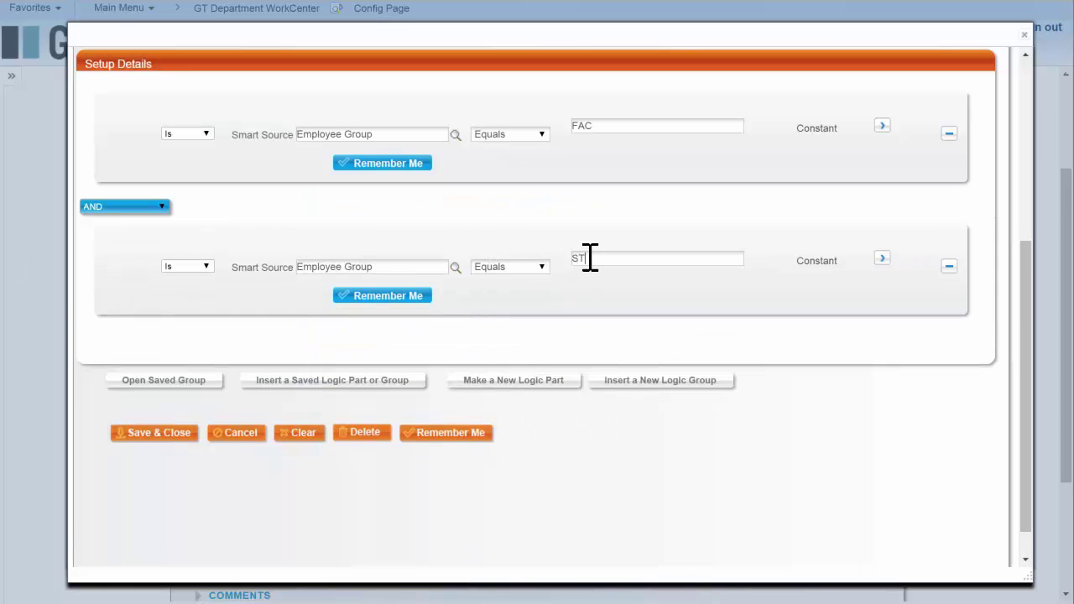
left_click(125, 378)
left_click(100, 421)
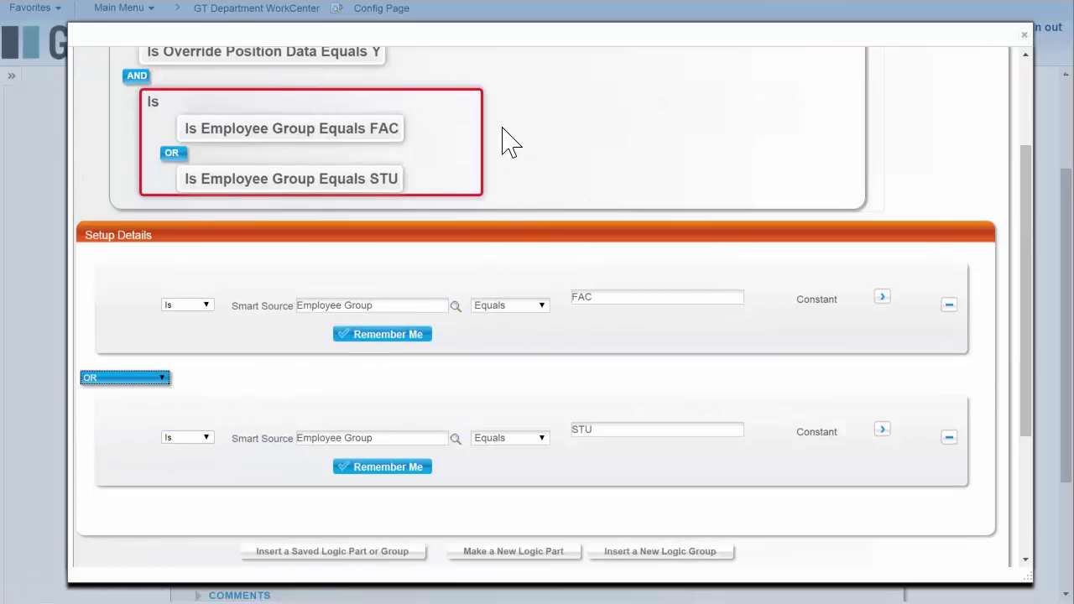
left_click(251, 55)
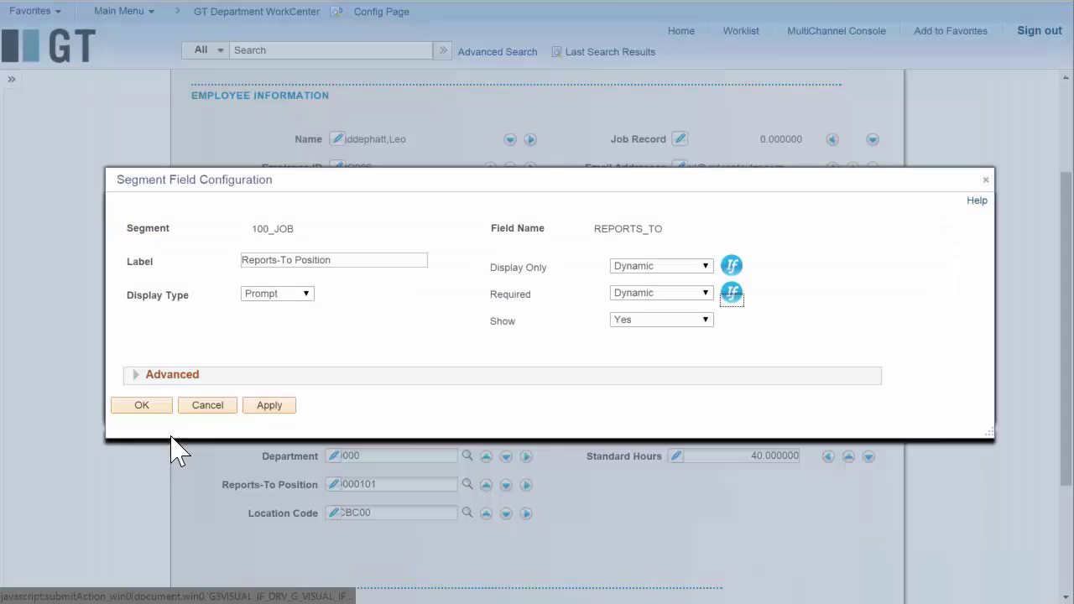
left_click(138, 405)
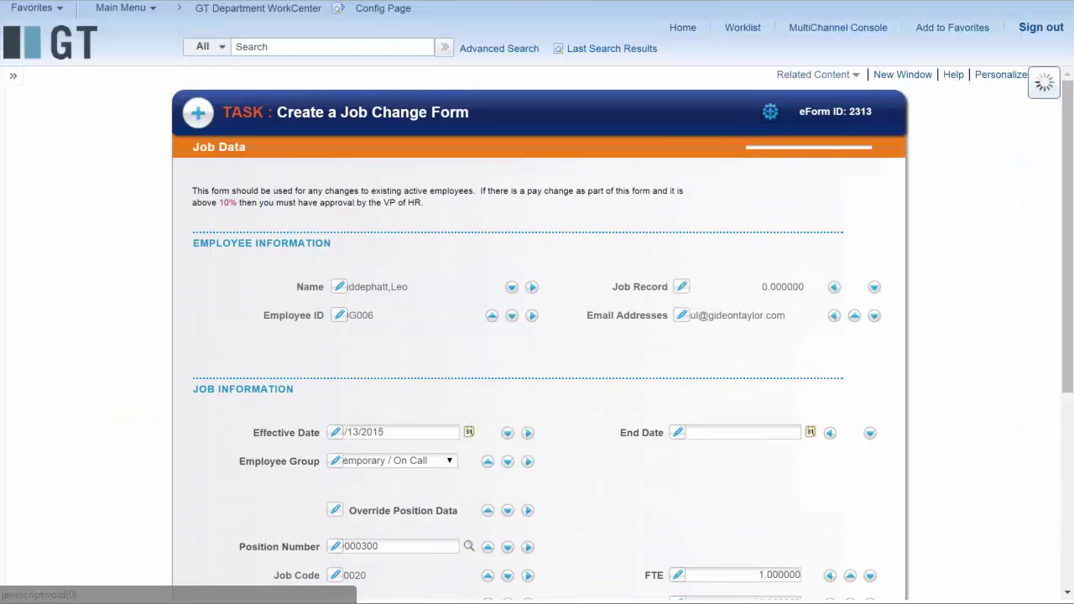
- Set Employee Group to Student, position number 19000104, and tick Override Position Data
scroll(1062, 235, "down", 3)
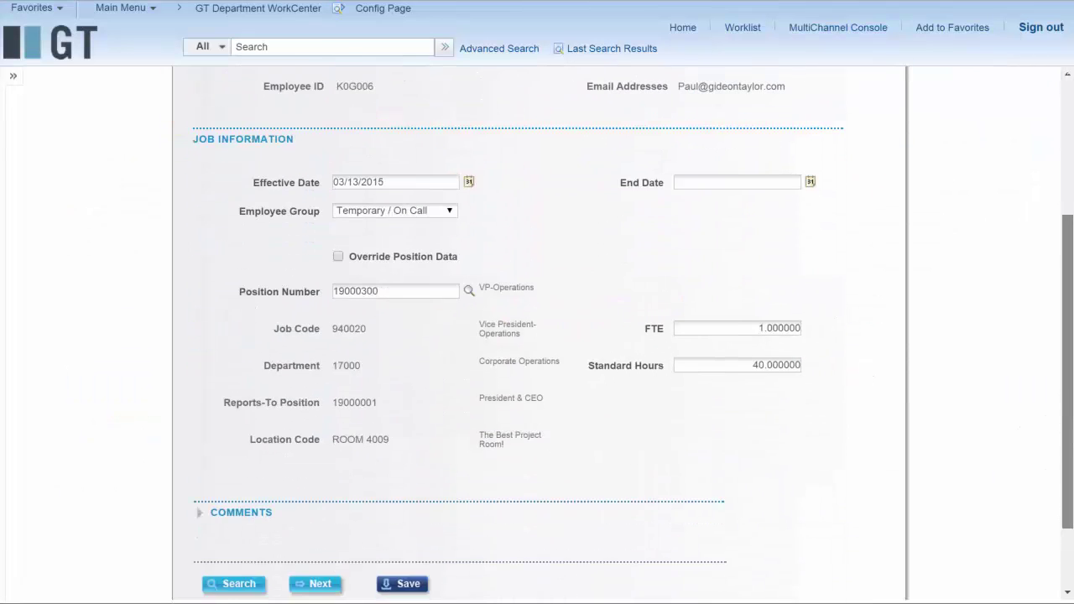
left_click(369, 195)
left_click(373, 352)
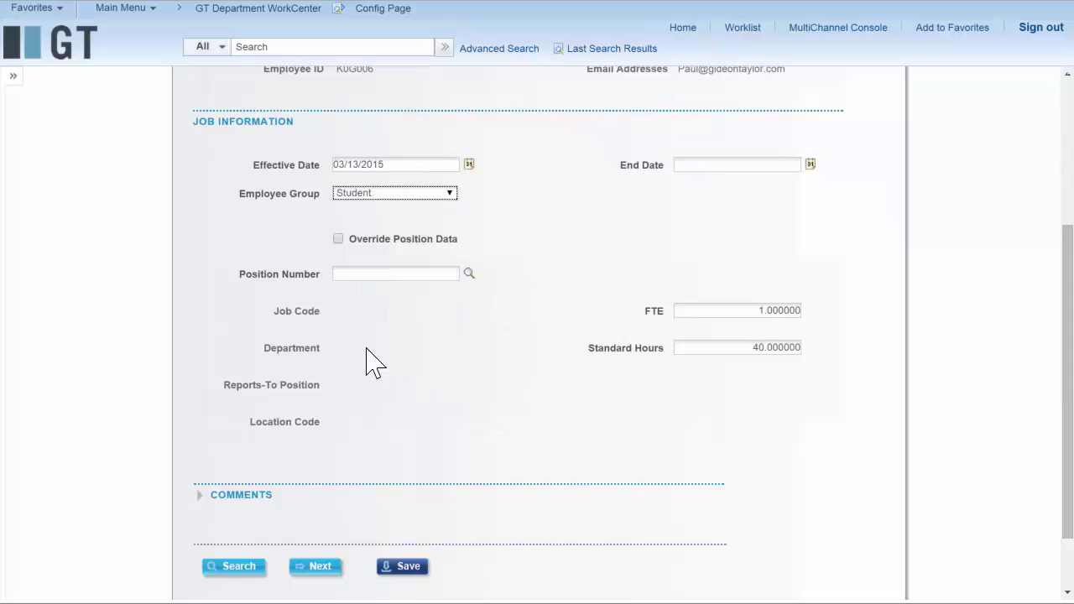
left_click(469, 273)
left_click(476, 311)
left_click(338, 239)
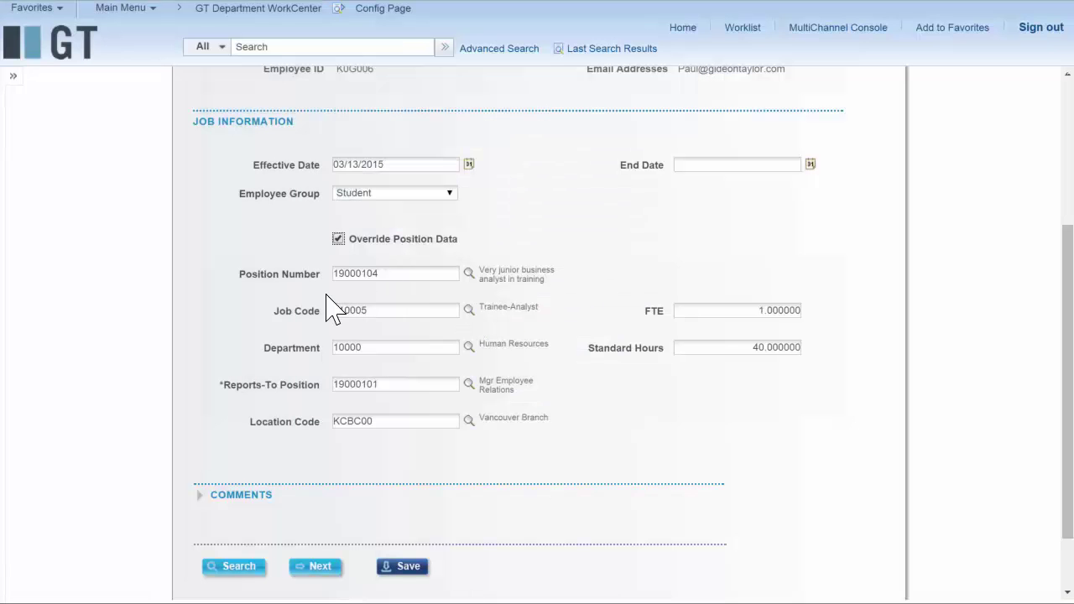
- Clear the Reports-To Position value and leave it empty
left_click_drag(398, 384, 287, 395)
key("BackSpace")
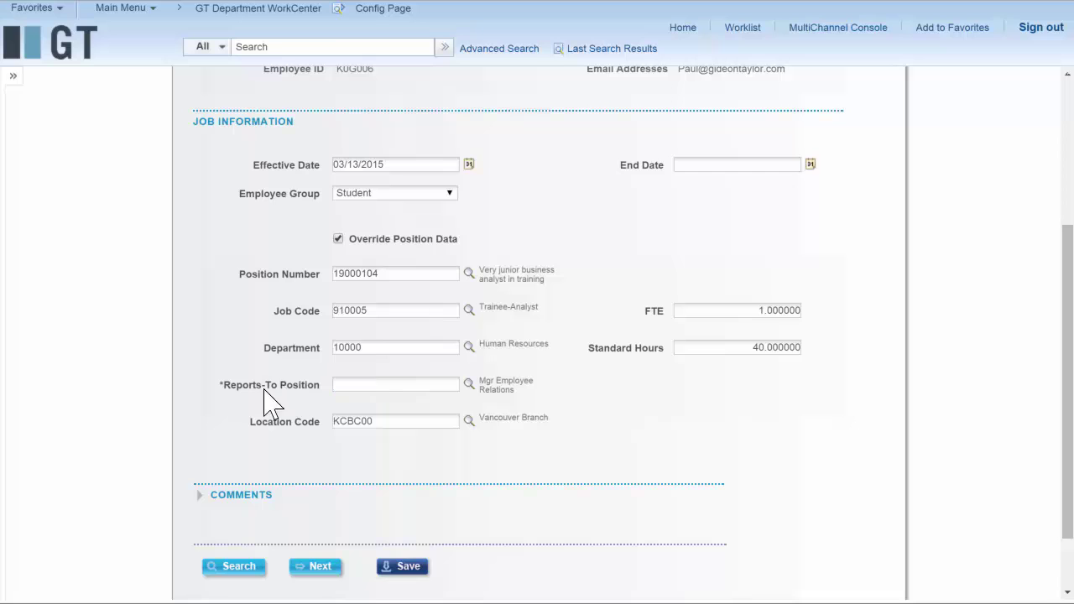
left_click(317, 575)
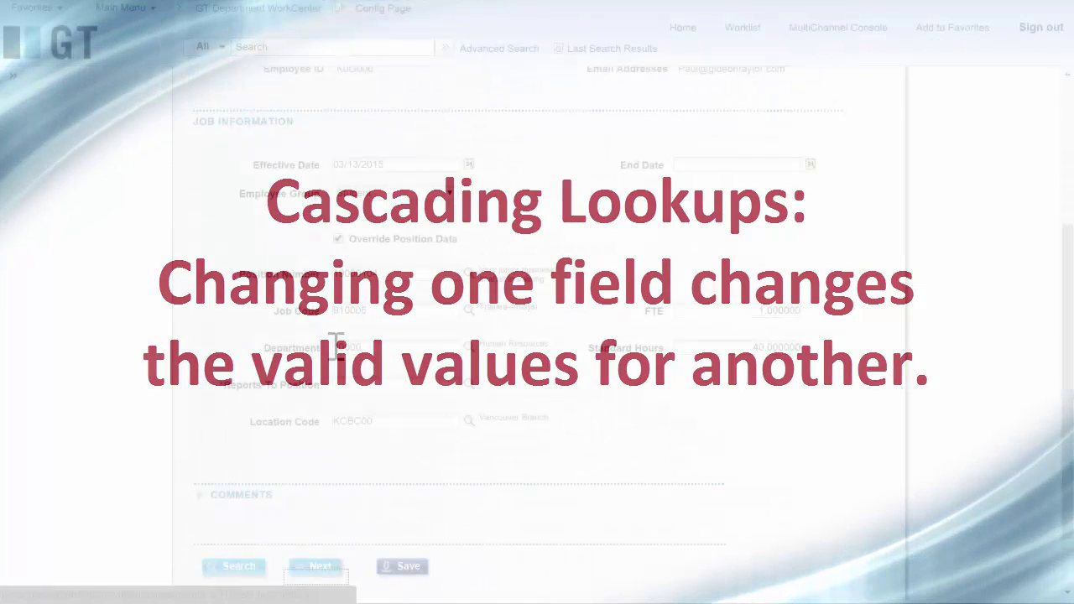
- Check the positions offered for Full-Time Salaried and for Part-Time Hourly
left_click(449, 194)
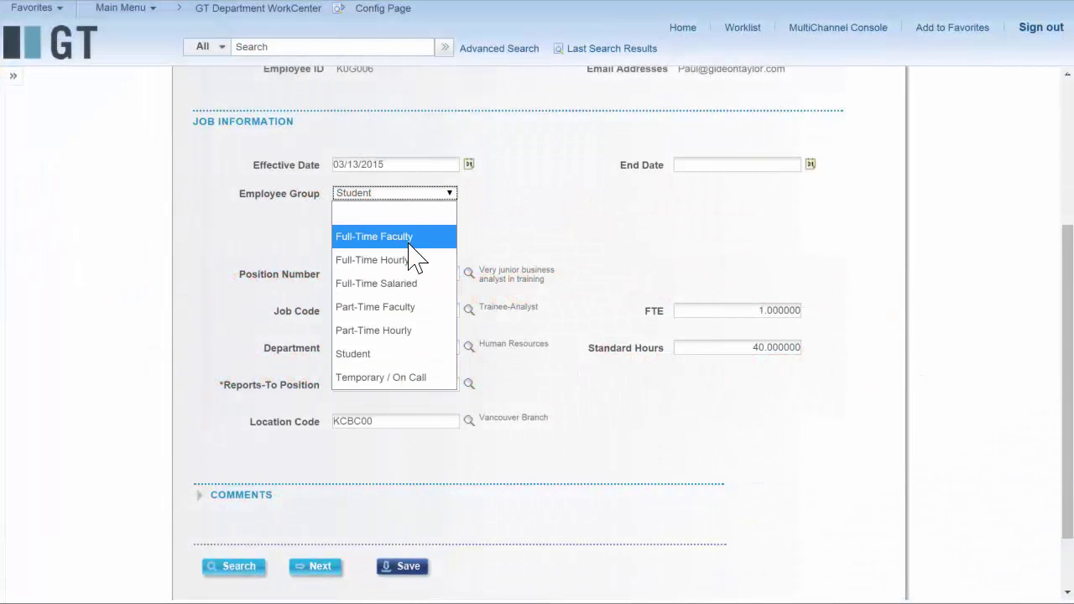
left_click(408, 284)
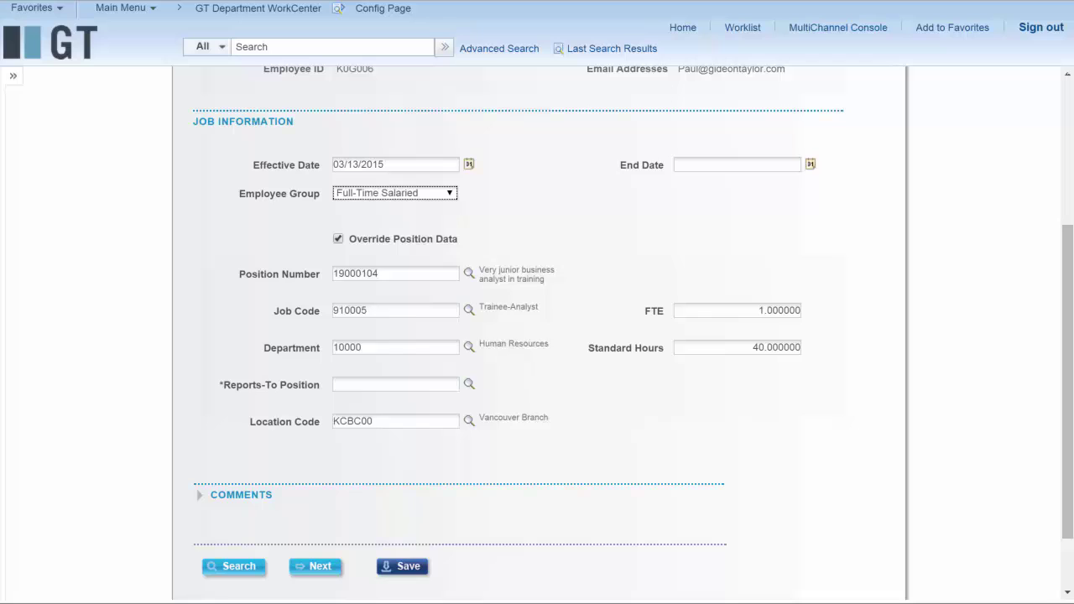
left_click(469, 273)
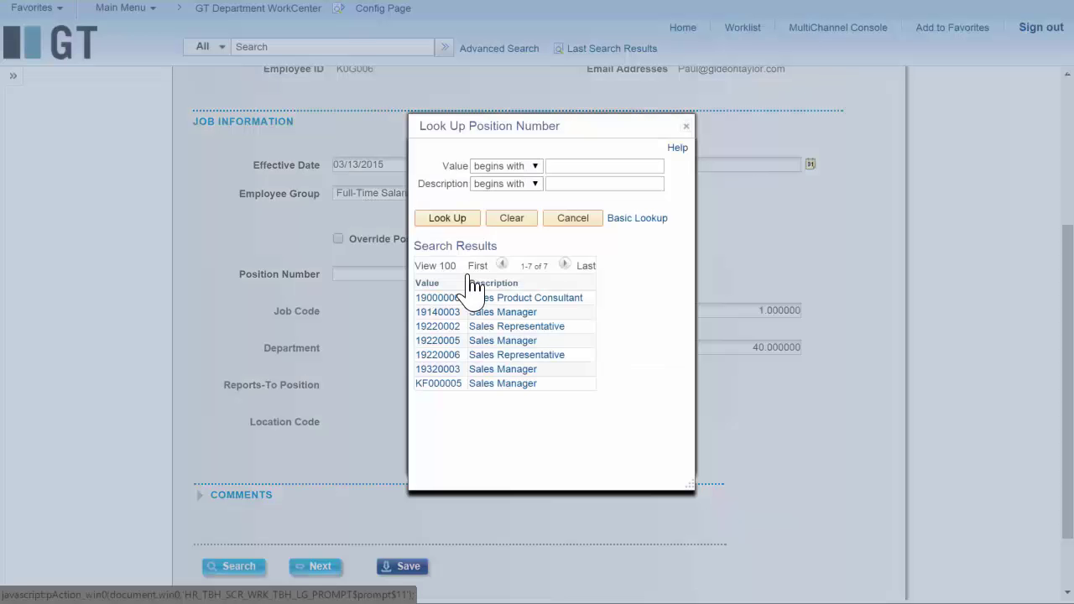
left_click(572, 217)
left_click(443, 194)
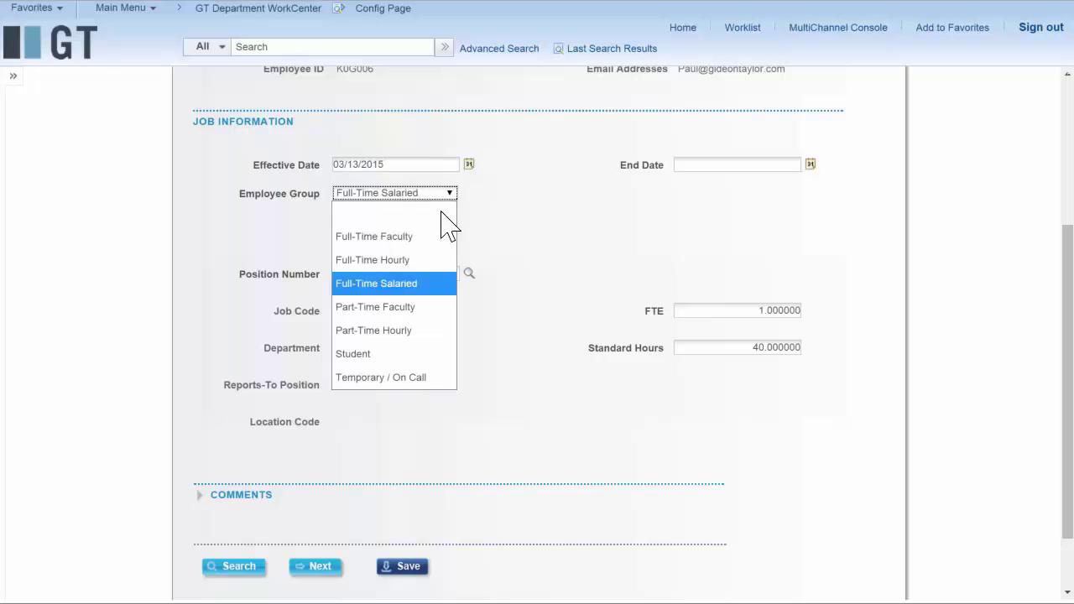
left_click(416, 330)
left_click(469, 274)
left_click(572, 126)
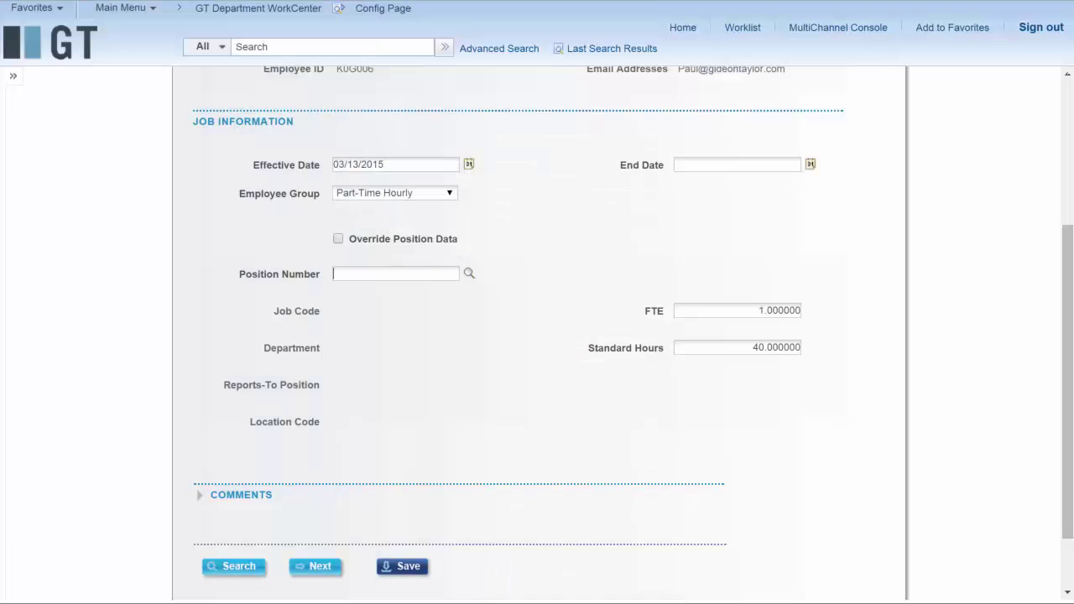
- Set Employee Group to Temporary / On Call with position 19000300 VP-Operations
left_click(450, 193)
left_click(389, 375)
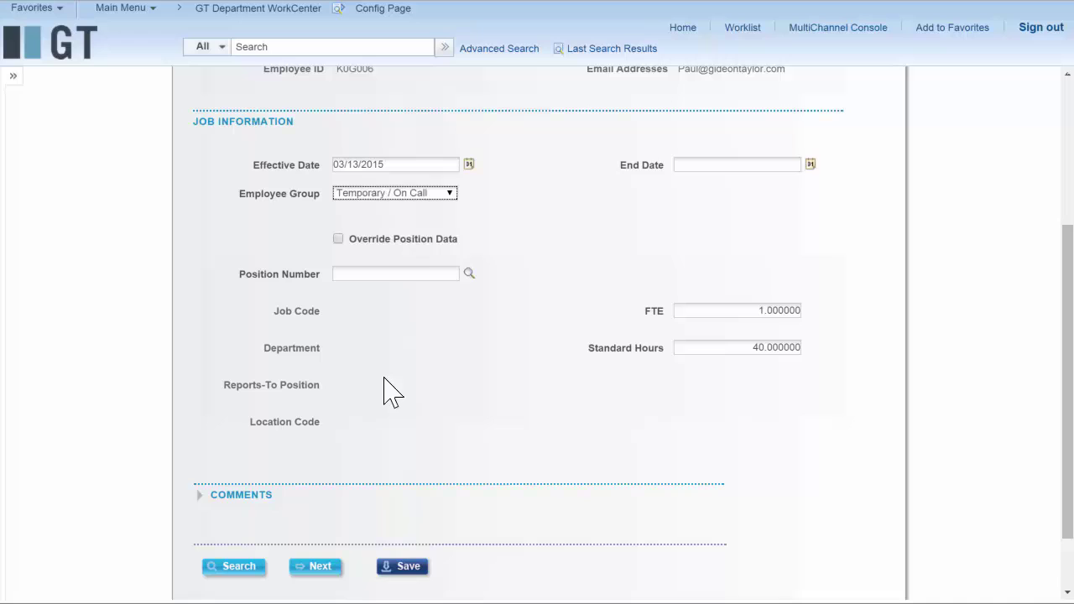
left_click(469, 273)
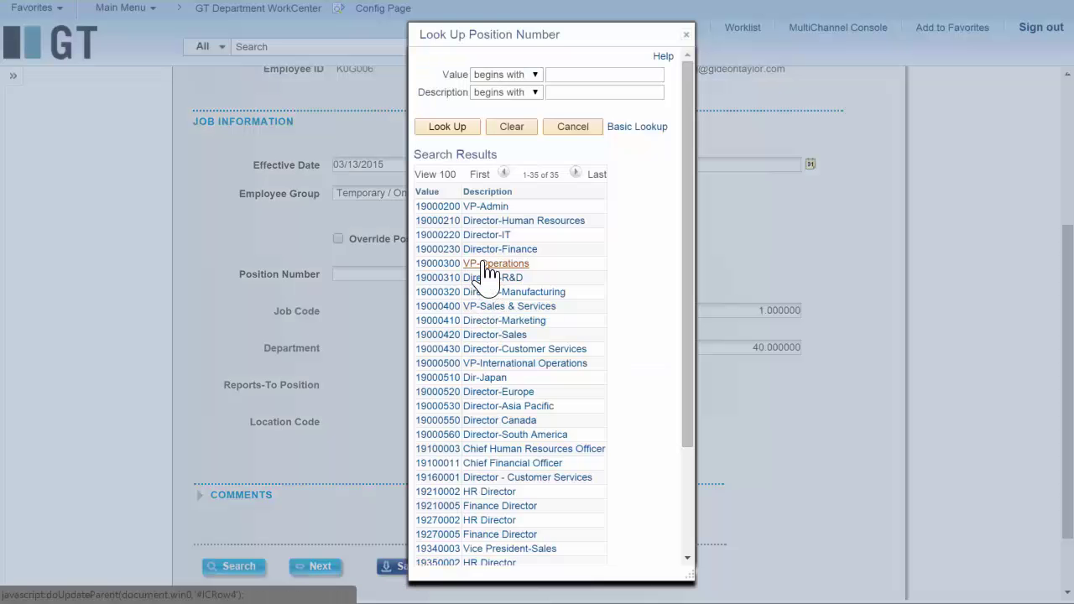
left_click(491, 268)
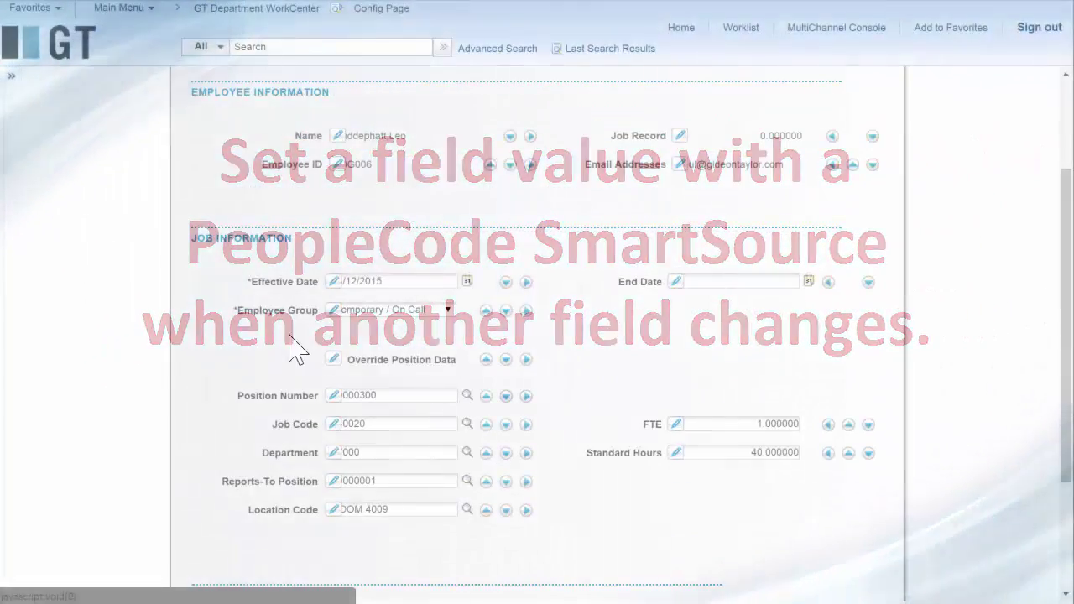
- Open Override Position Data's advanced settings, then the G_JC_LOGIC SmartSources PeopleCode
left_click(334, 356)
left_click(136, 380)
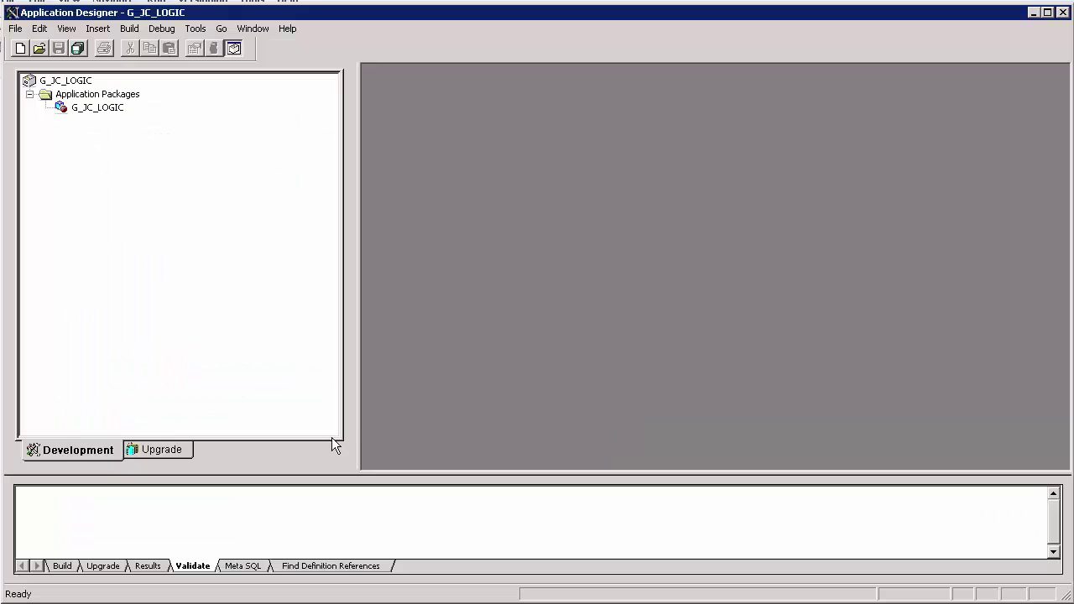
double_click(87, 109)
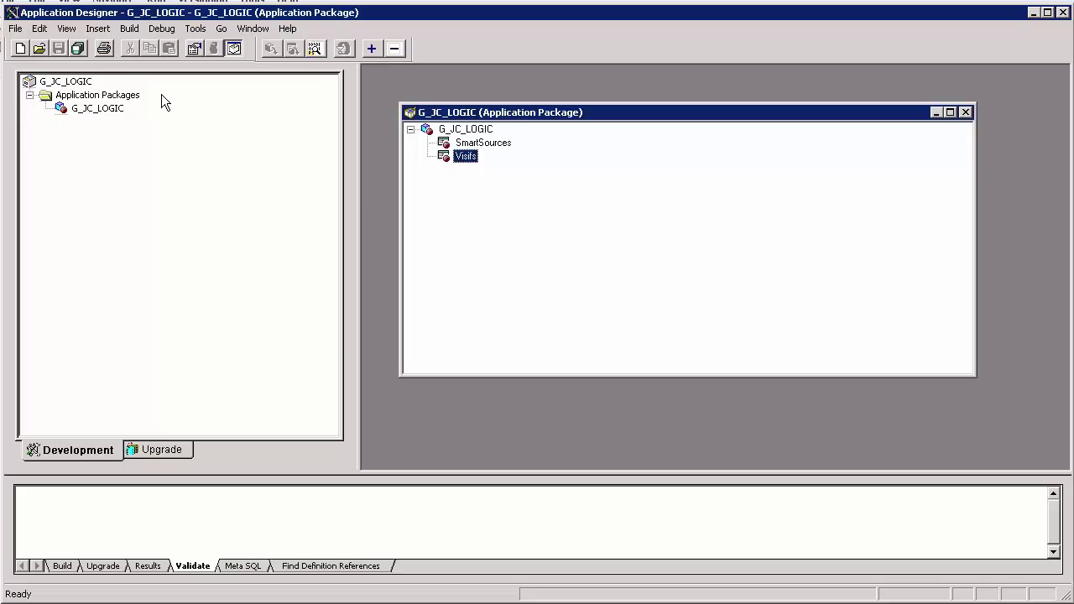
double_click(494, 143)
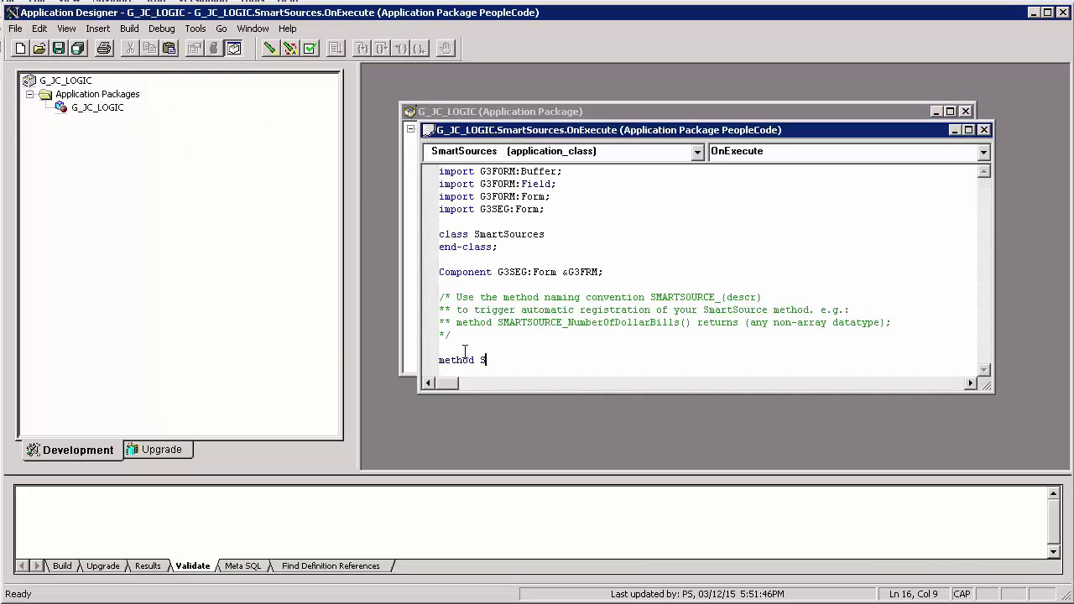
- Write the SMARTSRC_BlankOverideOnPosChg method body returning "N" and save
type("ideOnPosChg")
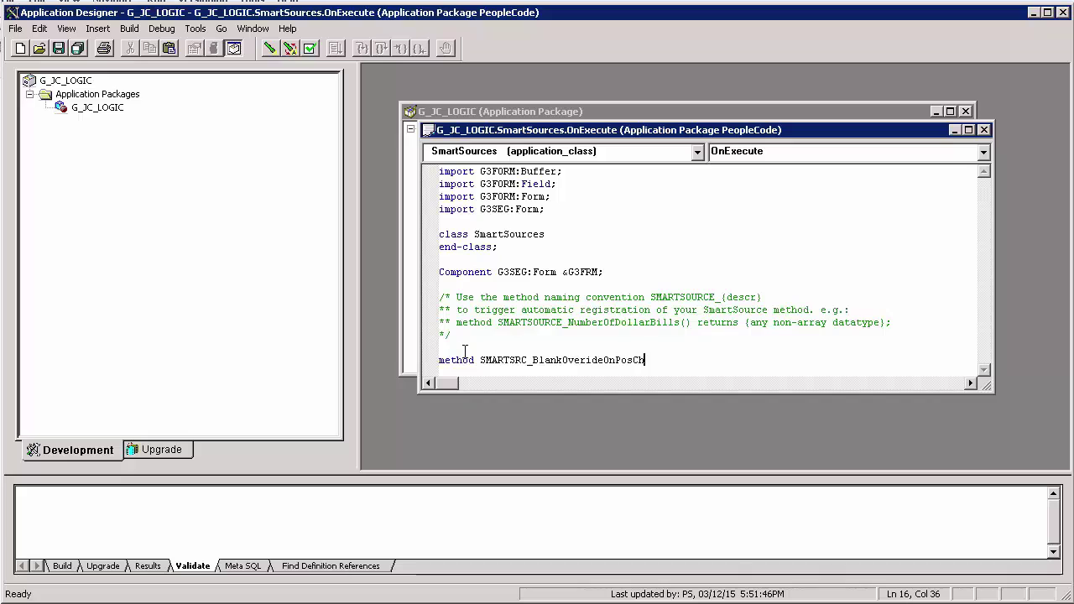
key("Return")
type("local string &POSN=7")
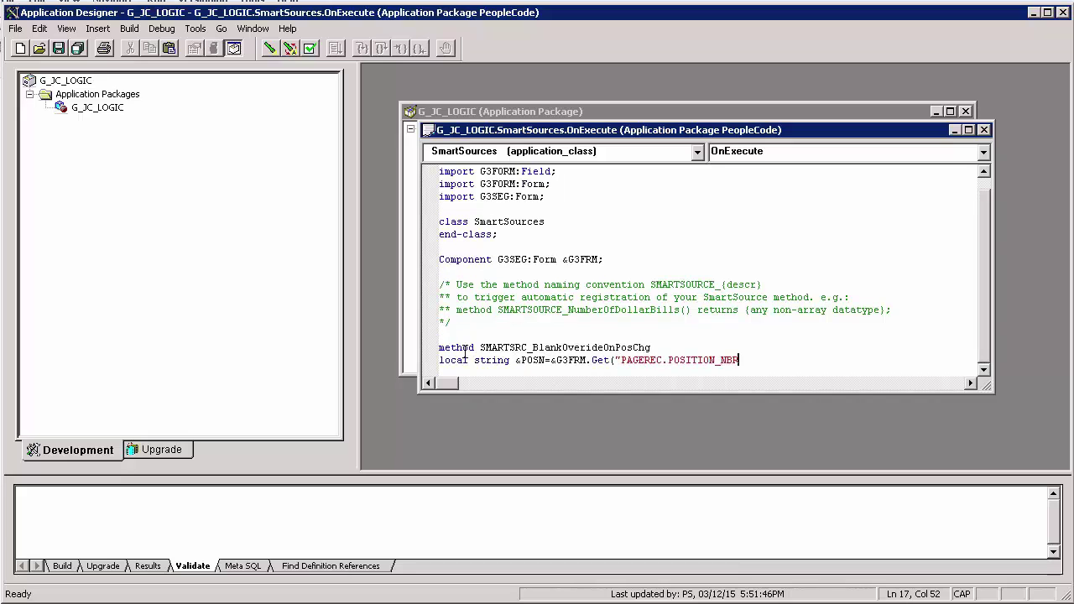
type("\");")
key("Return")
key("Return")
type("RETURN \"N\";")
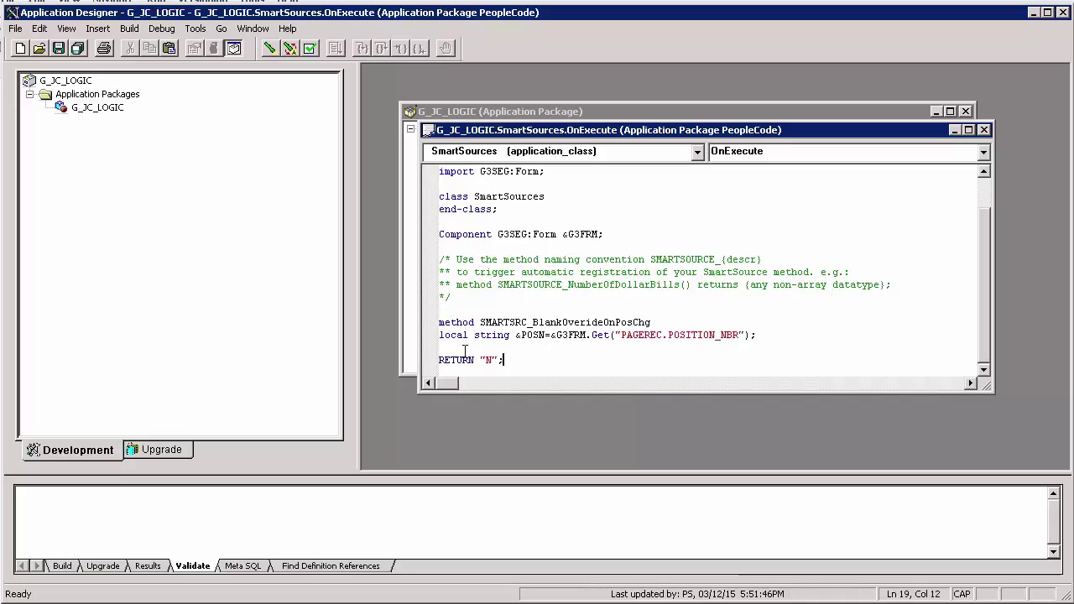
key("Return")
key("Return")
type("END-ME")
key("ctrl+s")
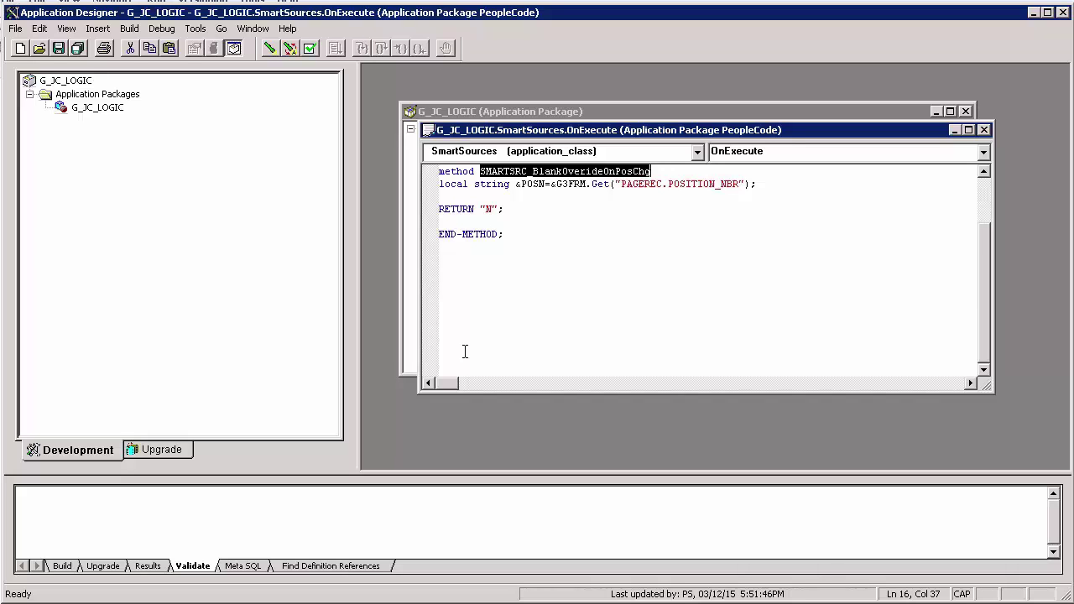
- Declare METHOD SMARTSRC_BlankOverideOnPosChg() RETURNS STRING in the class and save
key("Up")
key("Up")
key("Up")
key("Up")
key("Up")
key("Up")
key("Up")
key("Up")
key("Up")
key("Up")
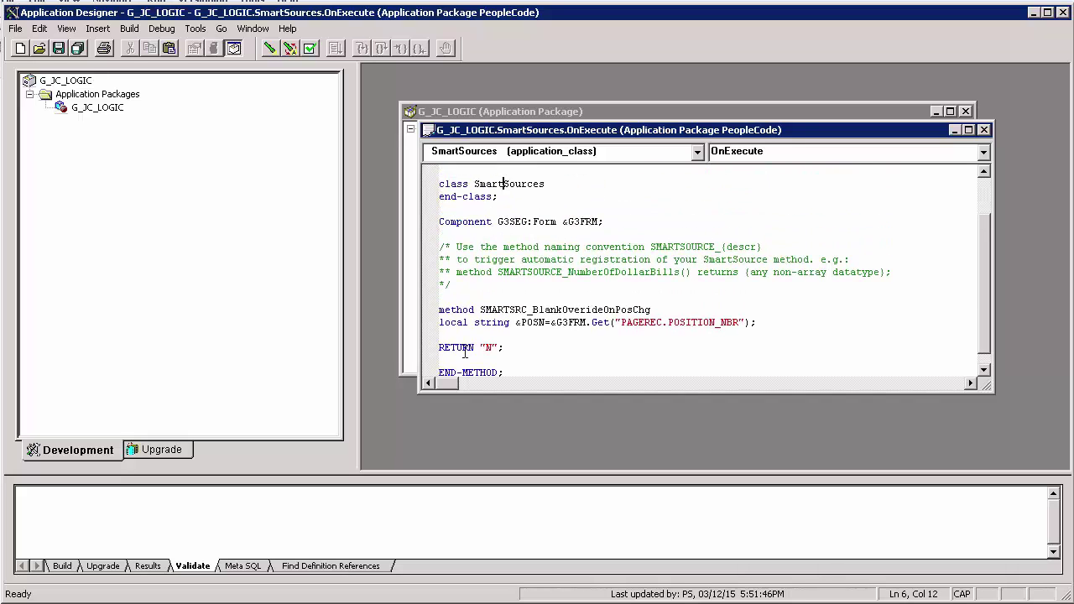
key("Return")
key("Return")
type("METHOD SMARTSRC_BlankOverideOnPosChg();")
key("Left")
type("RETURN")
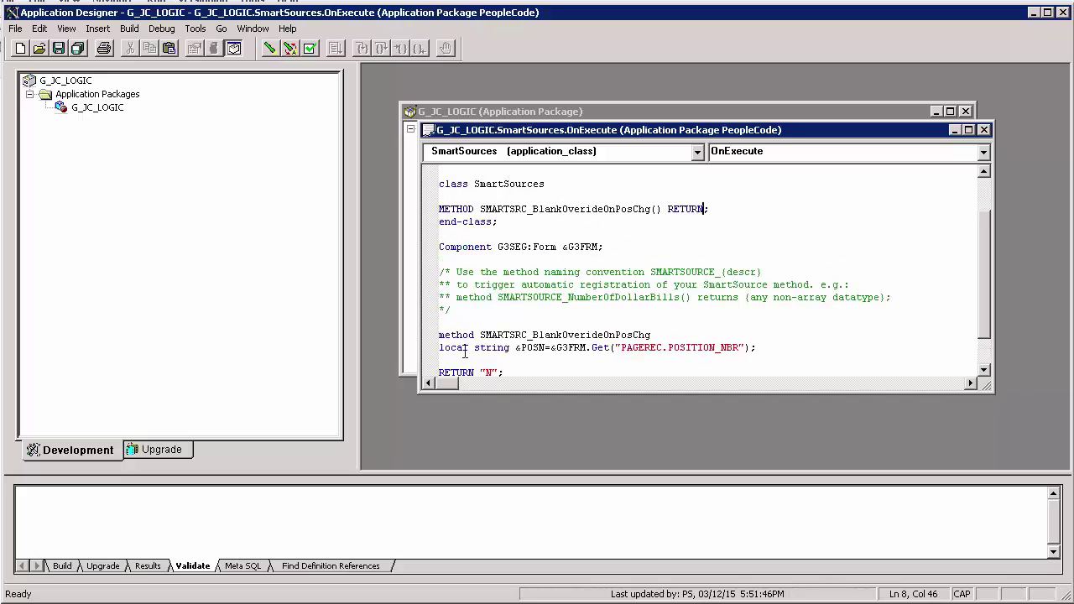
type("S STRING")
key("ctrl+s")
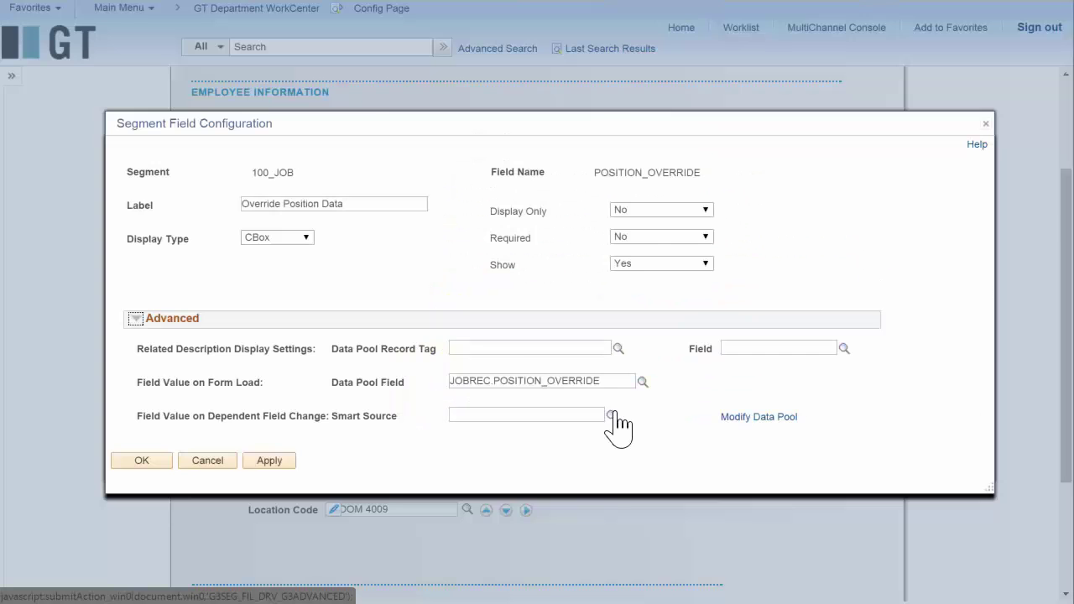
- Pick the PeopleCode smart source Blank Overide On Pos Chg and save the field configuration
left_click(609, 415)
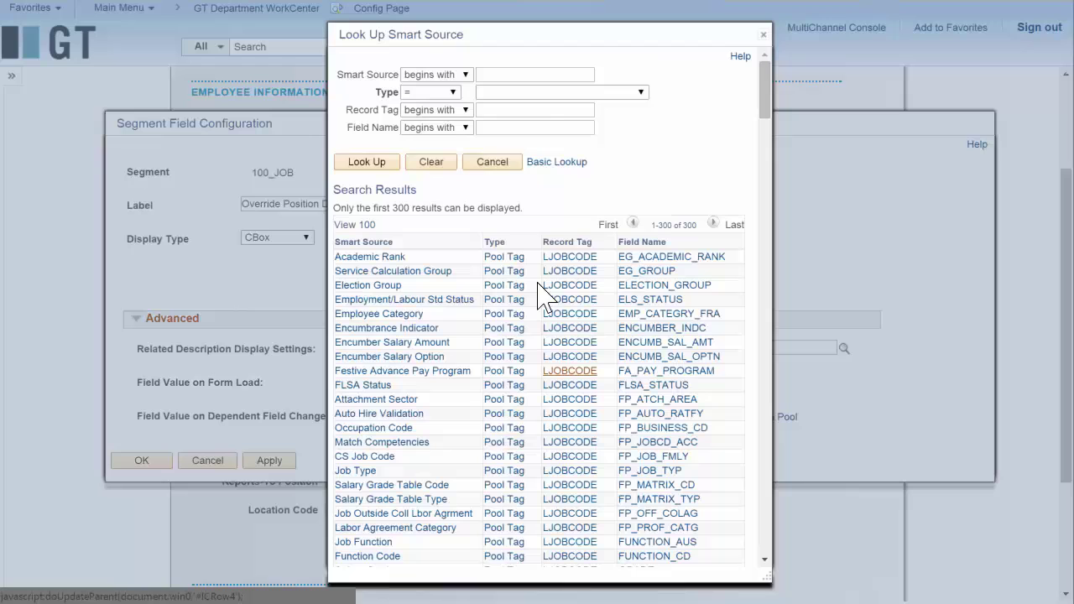
left_click(515, 94)
left_click(508, 182)
left_click(366, 161)
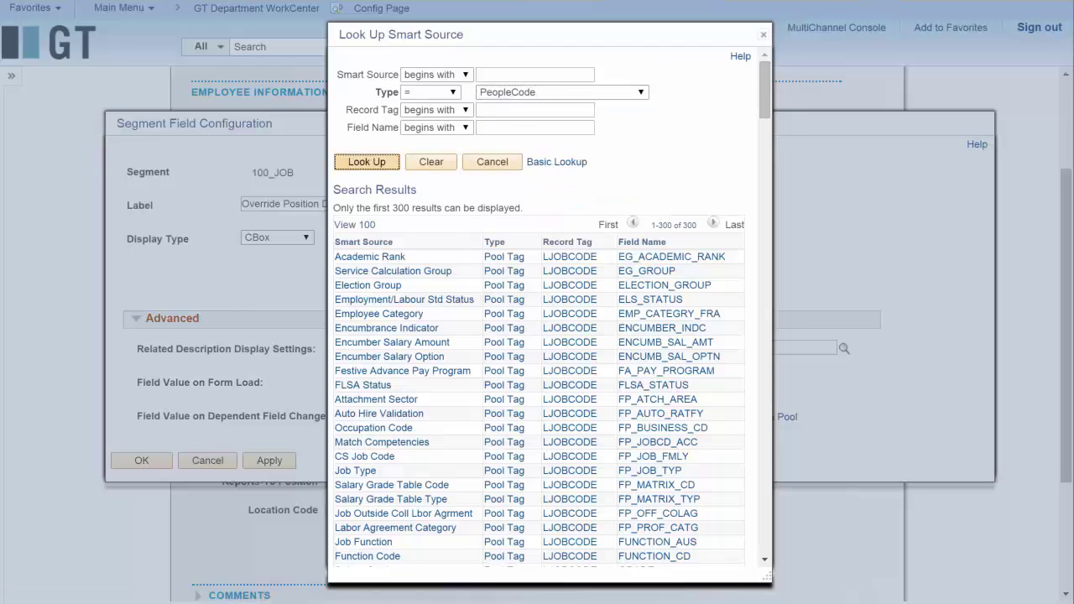
left_click(422, 269)
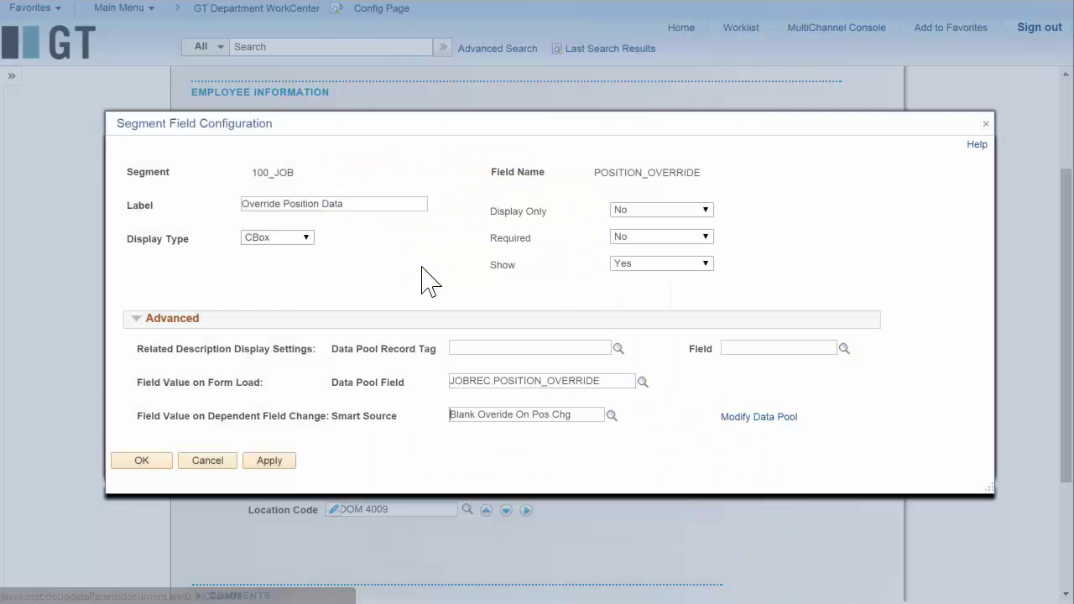
left_click(141, 462)
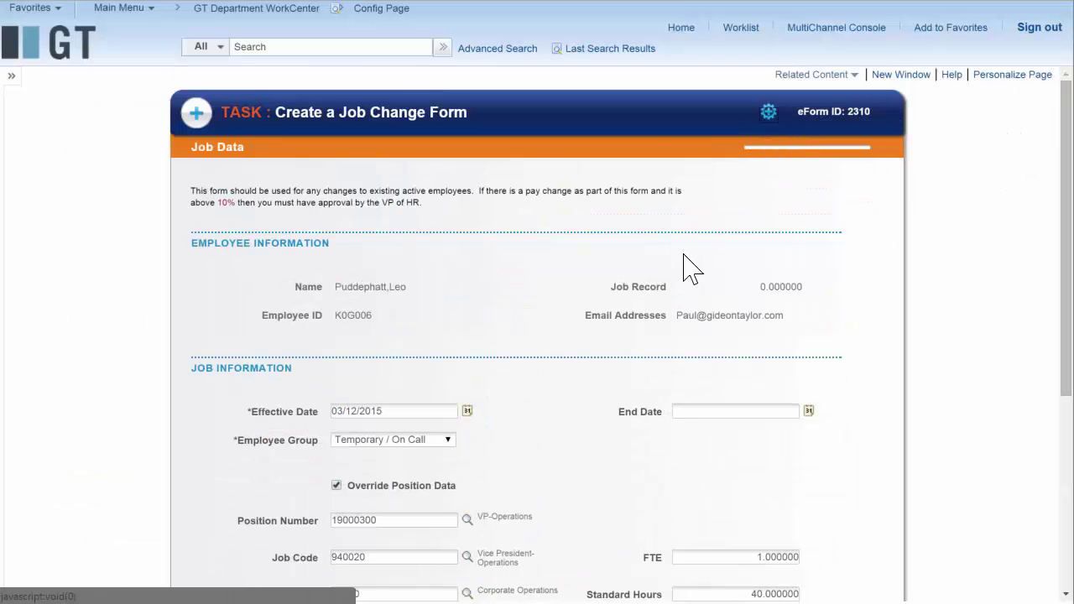
- Pick position 19000520, reselect 19000300 with override ticked, then set Employee Group to Full-Time Faculty
scroll(683, 269, "down", 2)
left_click(467, 419)
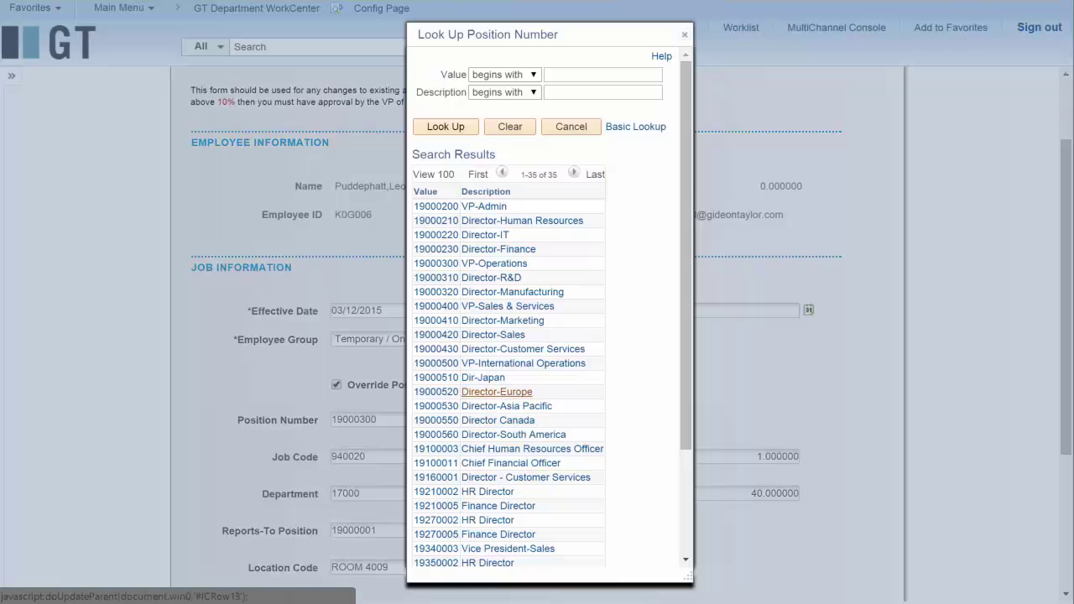
left_click(469, 392)
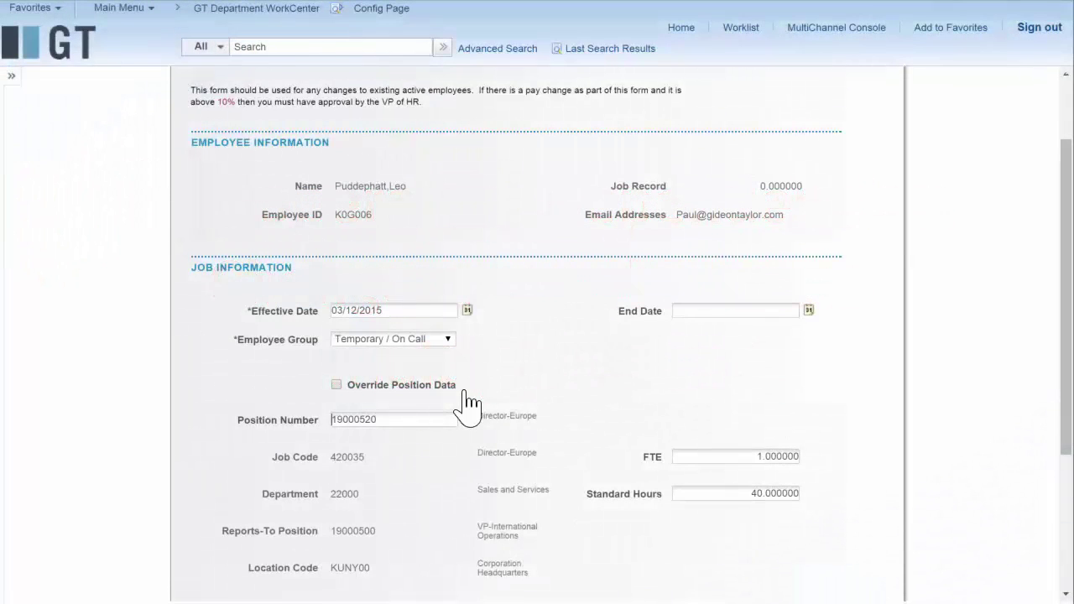
left_click(468, 418)
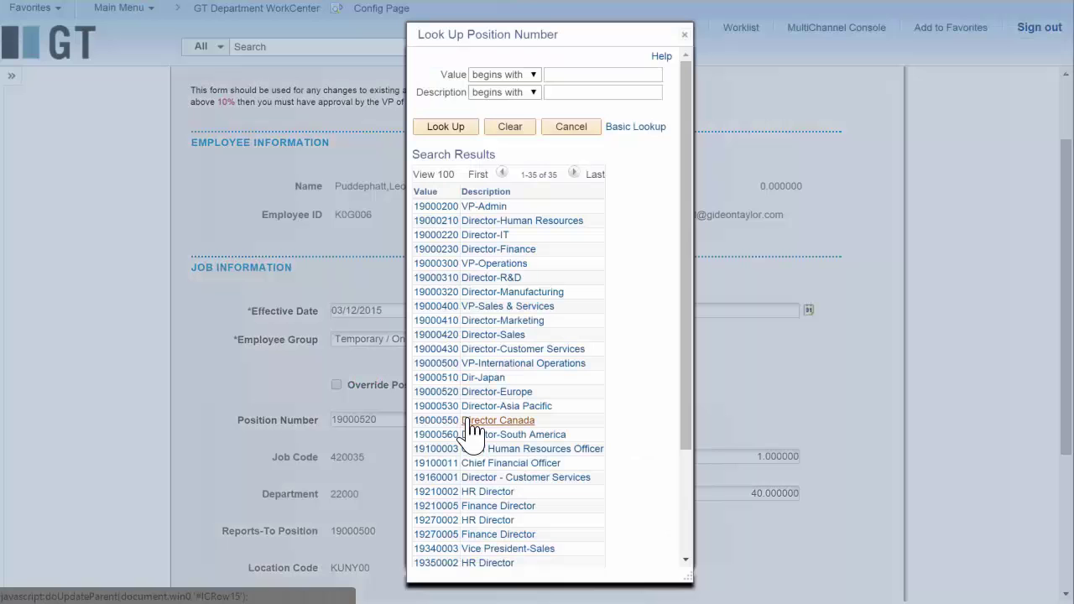
left_click(472, 293)
left_click(337, 384)
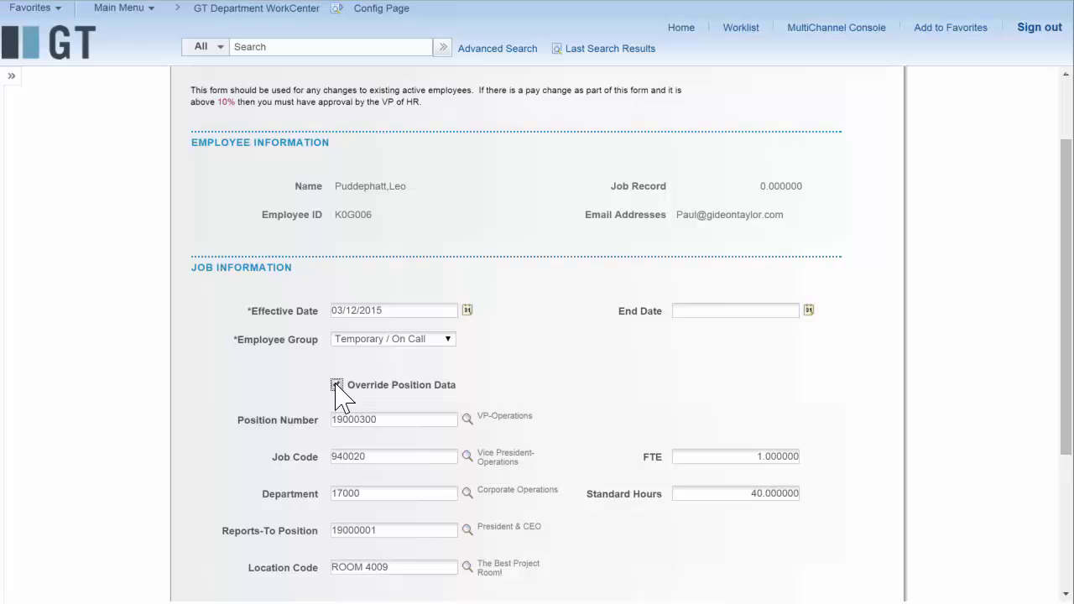
left_click(451, 340)
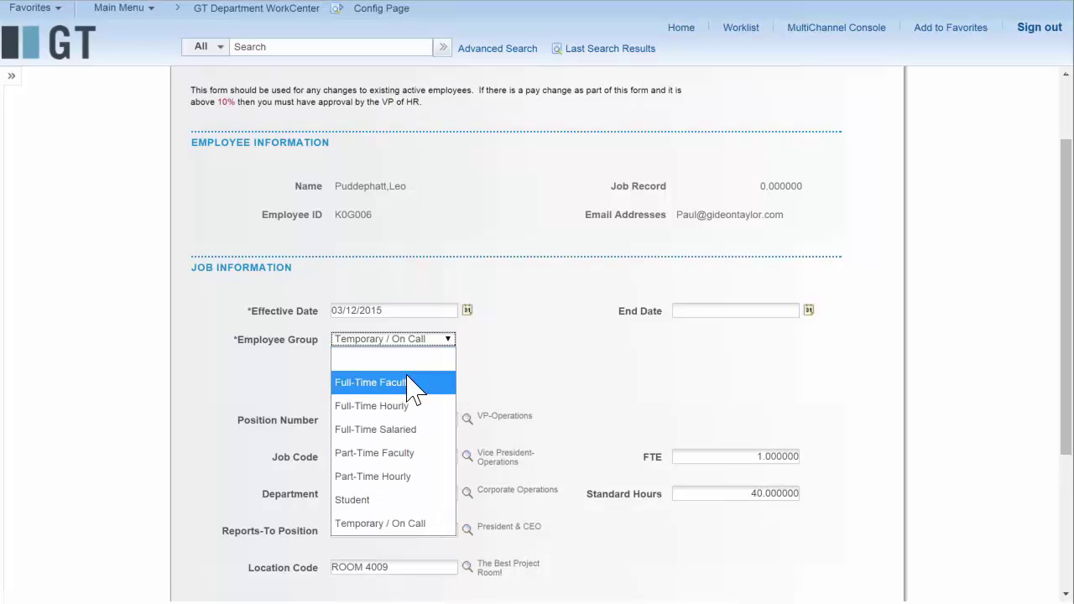
left_click(412, 382)
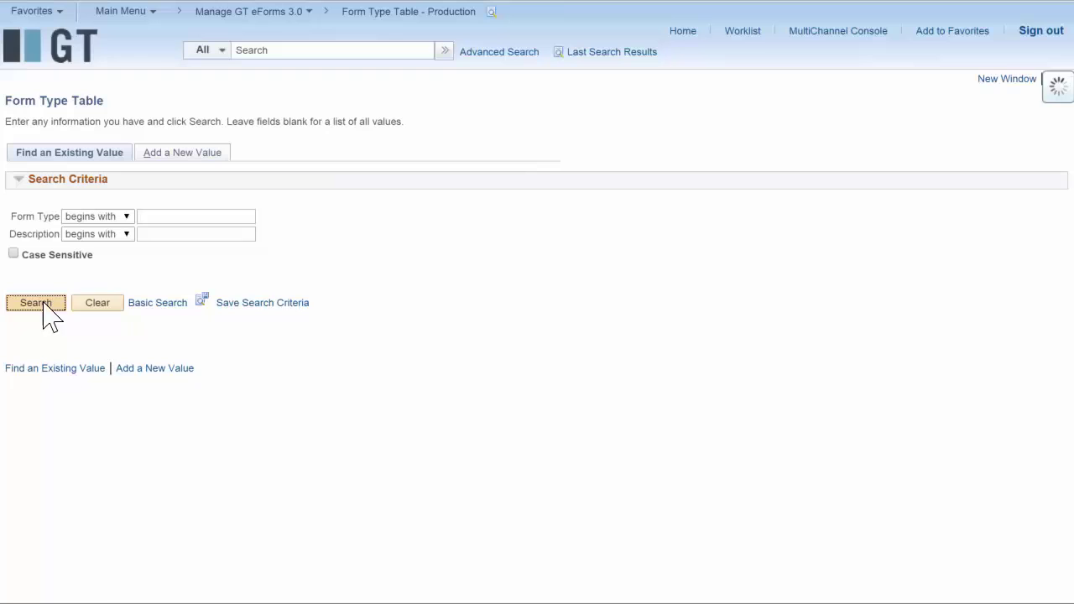
- On the JOBCHANGE form type's Pages tab, add a Student condition row below Default
left_click(38, 305)
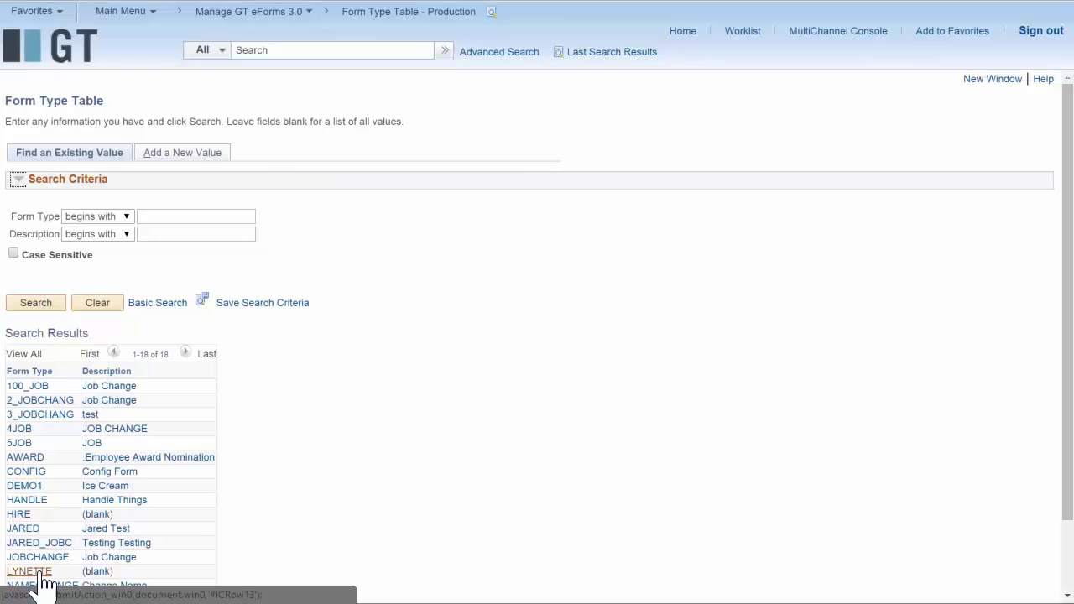
left_click(38, 557)
left_click(85, 95)
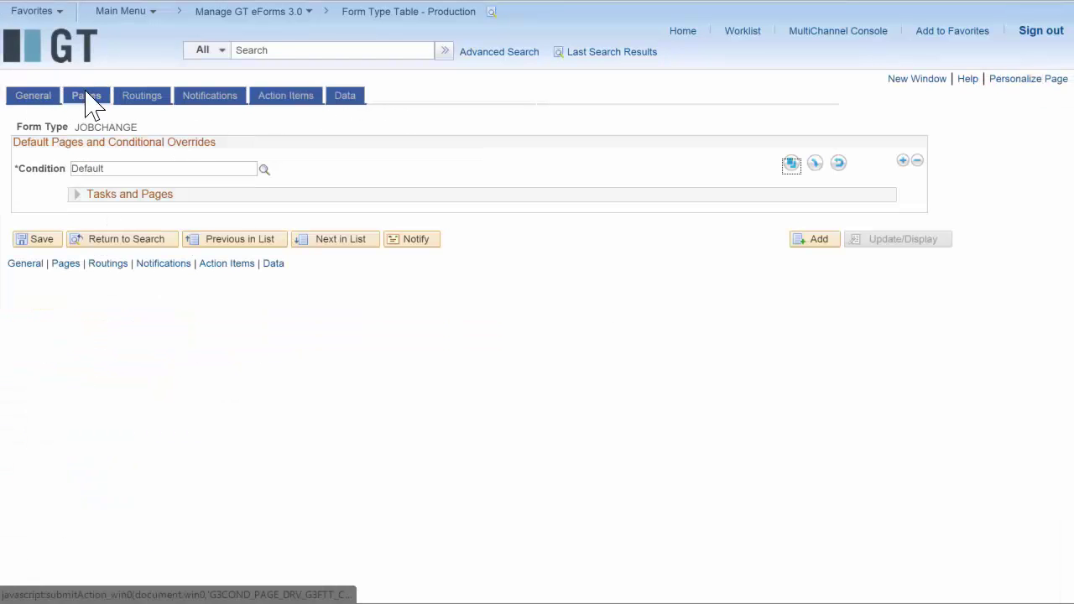
left_click(75, 195)
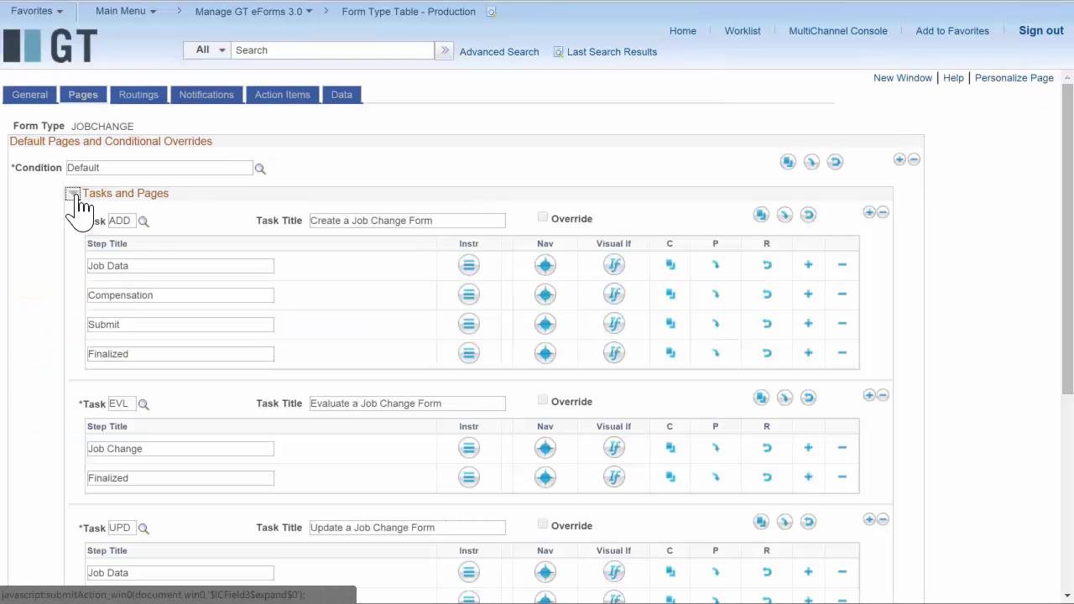
scroll(75, 202, "down", 4)
scroll(75, 201, "up", 4)
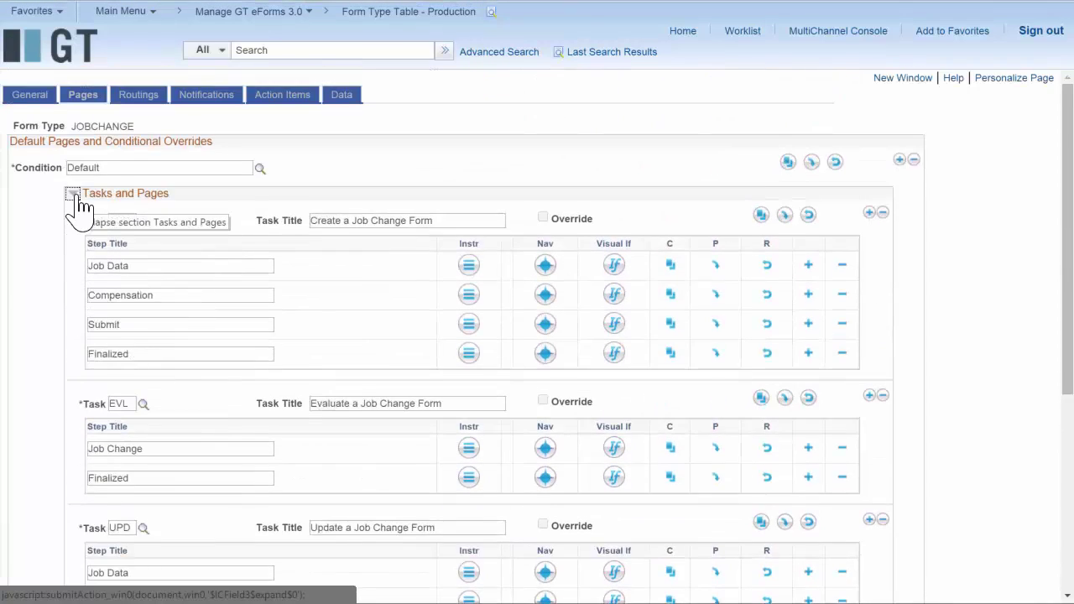
left_click(74, 194)
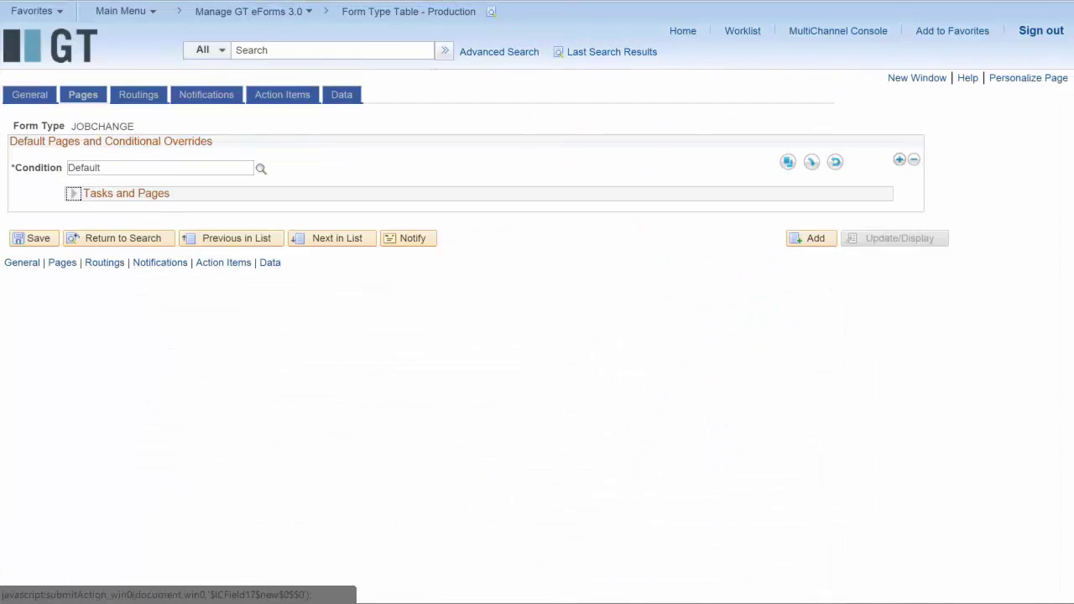
left_click(898, 159)
key("Tab")
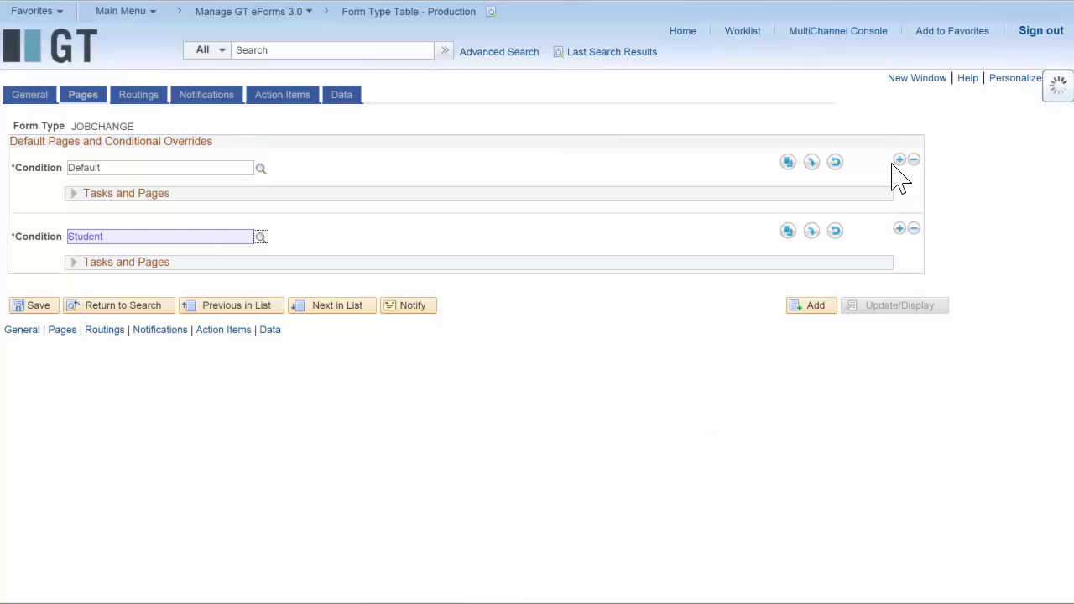
- Remove 100_EARN from Student Compensation and insert a Student-Specific Fields step after it
left_click(73, 262)
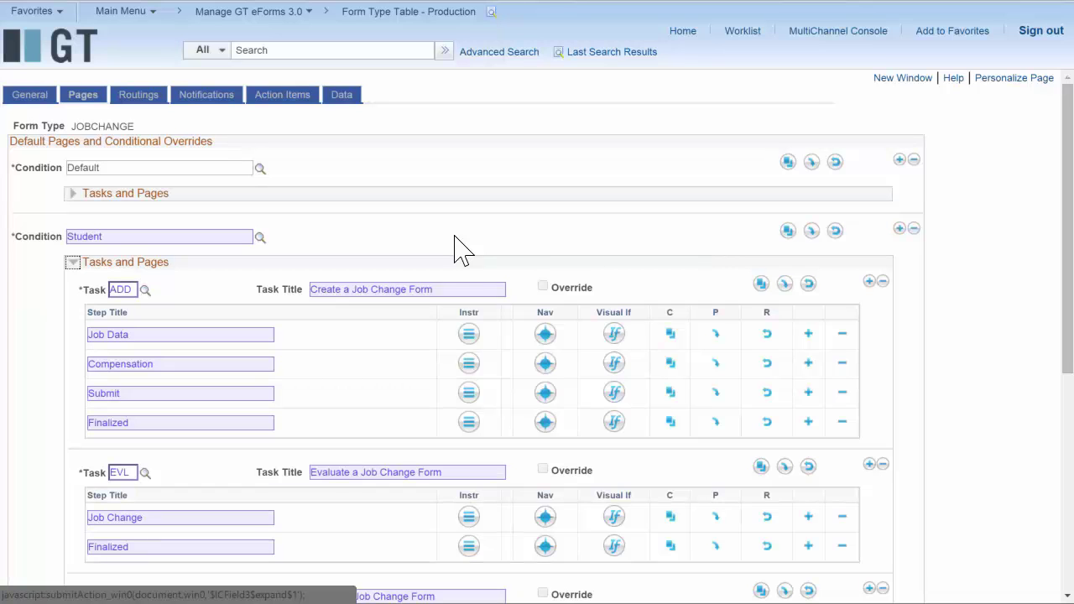
left_click(544, 363)
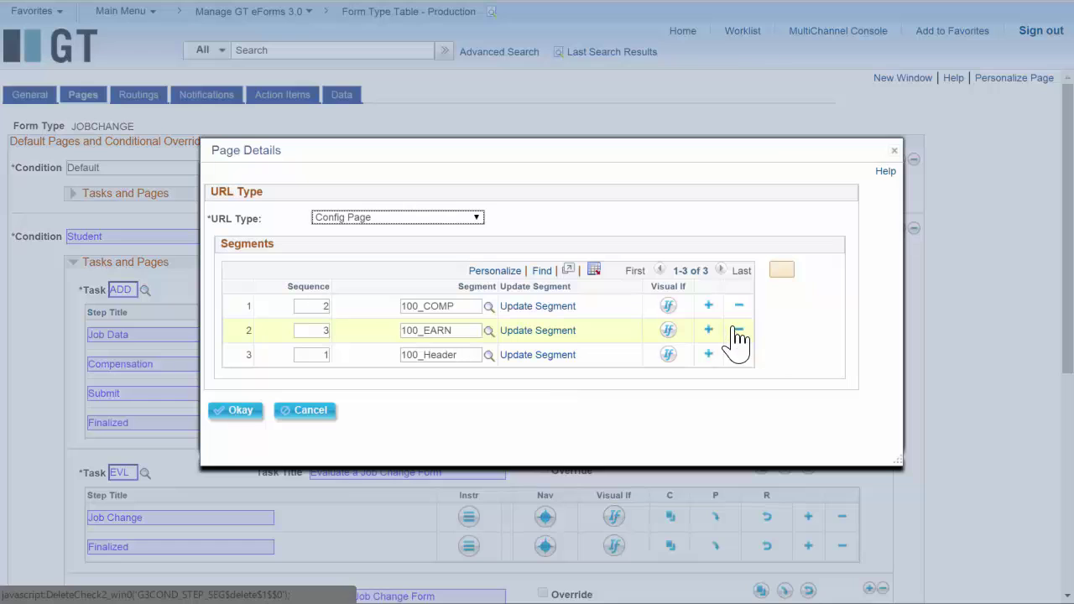
left_click(737, 332)
left_click(233, 400)
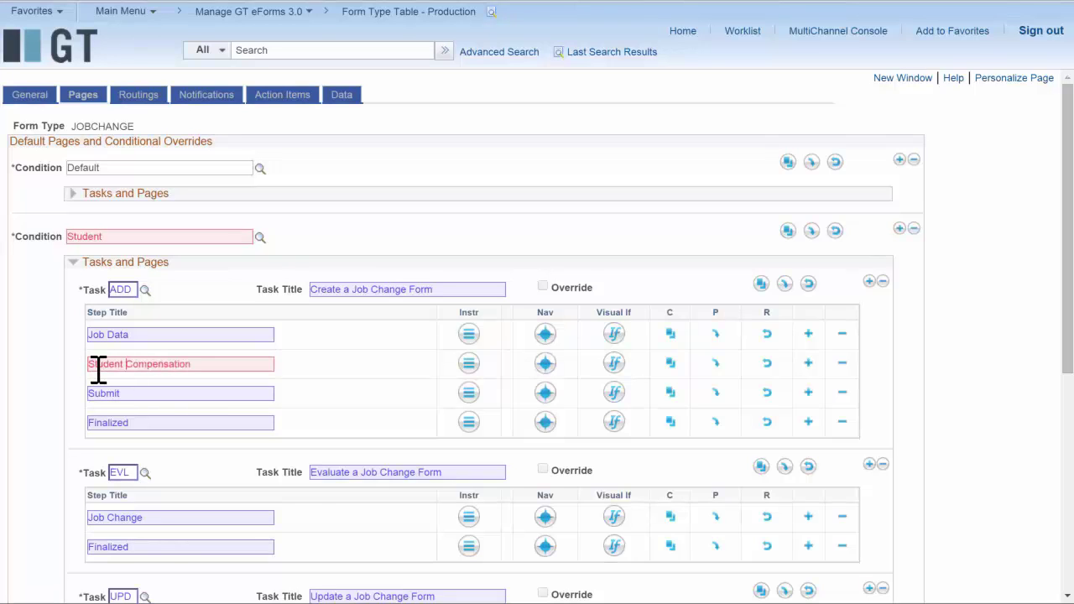
left_click(808, 362)
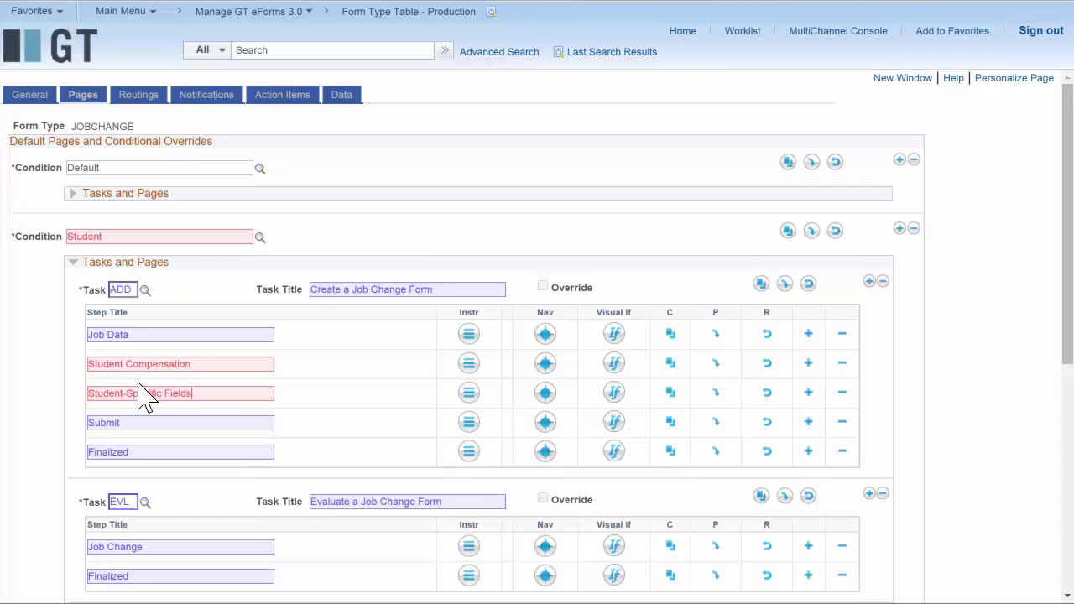
- Make Student-Specific Fields a PeopleSoft Component step using component G_FORM_JOBC_A and page G_FORM_JOBC_STUD
left_click(545, 392)
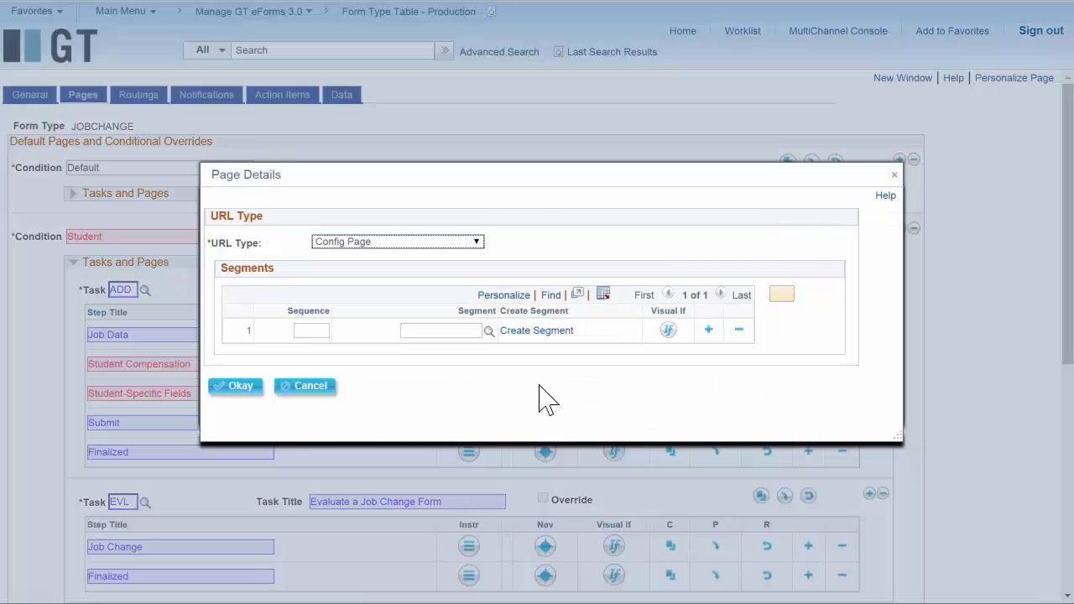
left_click(398, 242)
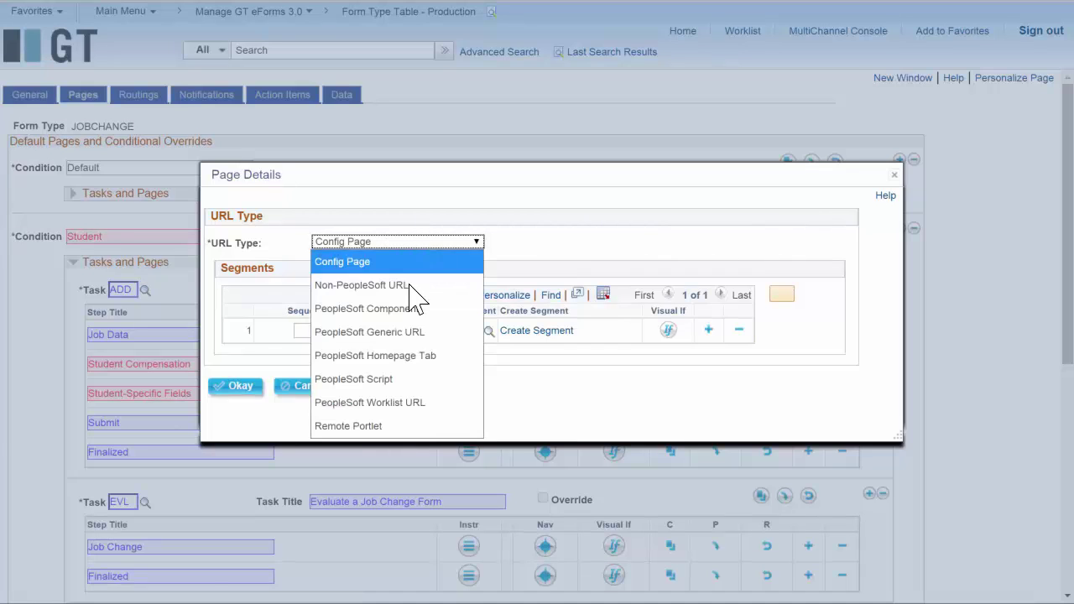
left_click(367, 309)
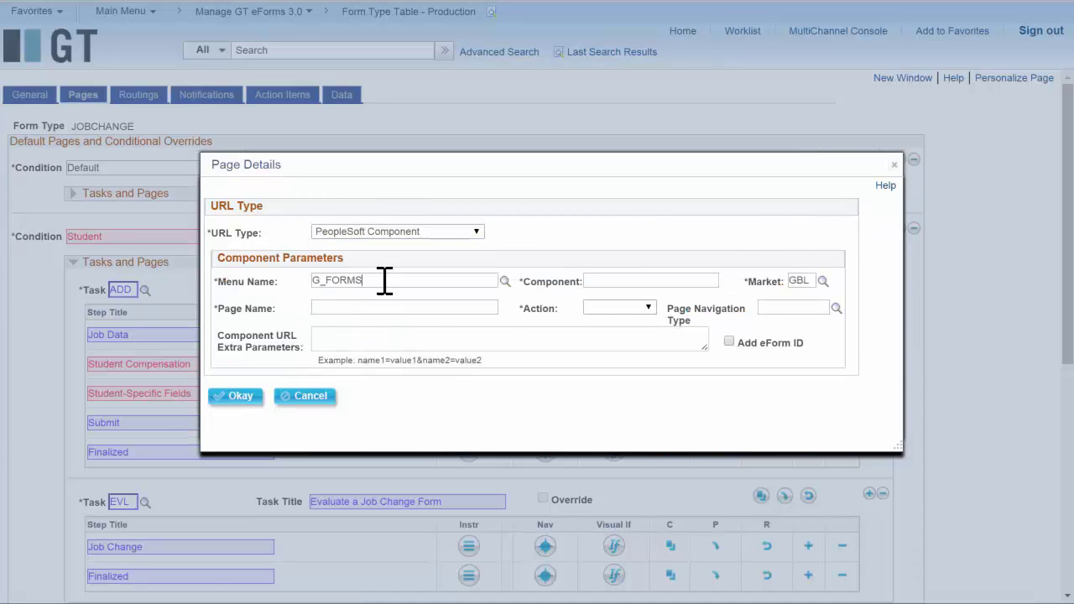
key("BackSpace")
type("_")
key("Tab")
key("Tab")
type("G_FORM_JOBC_A")
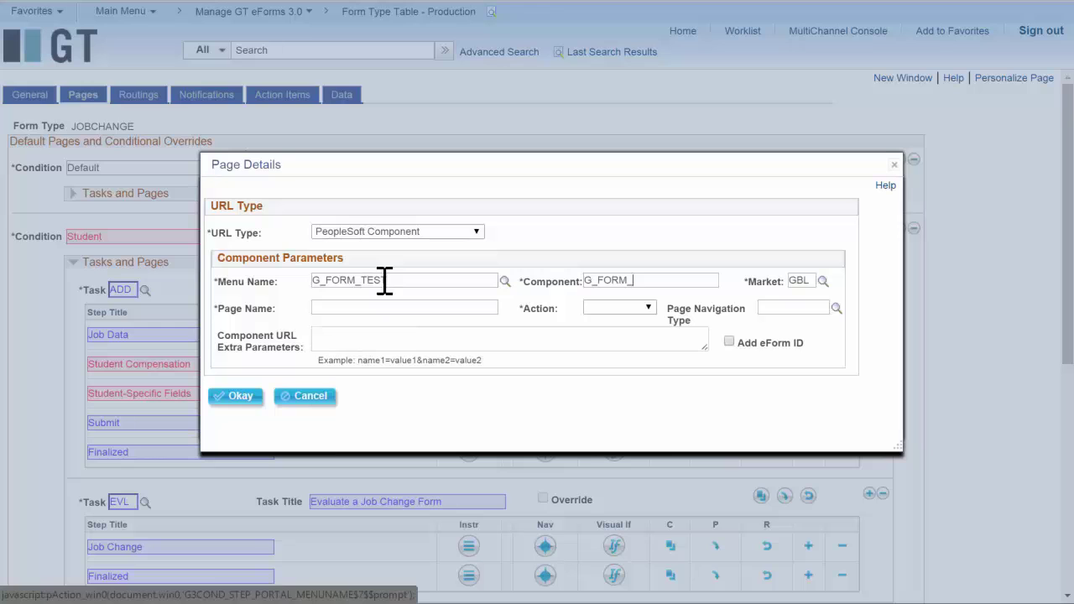
key("Tab")
key("Tab")
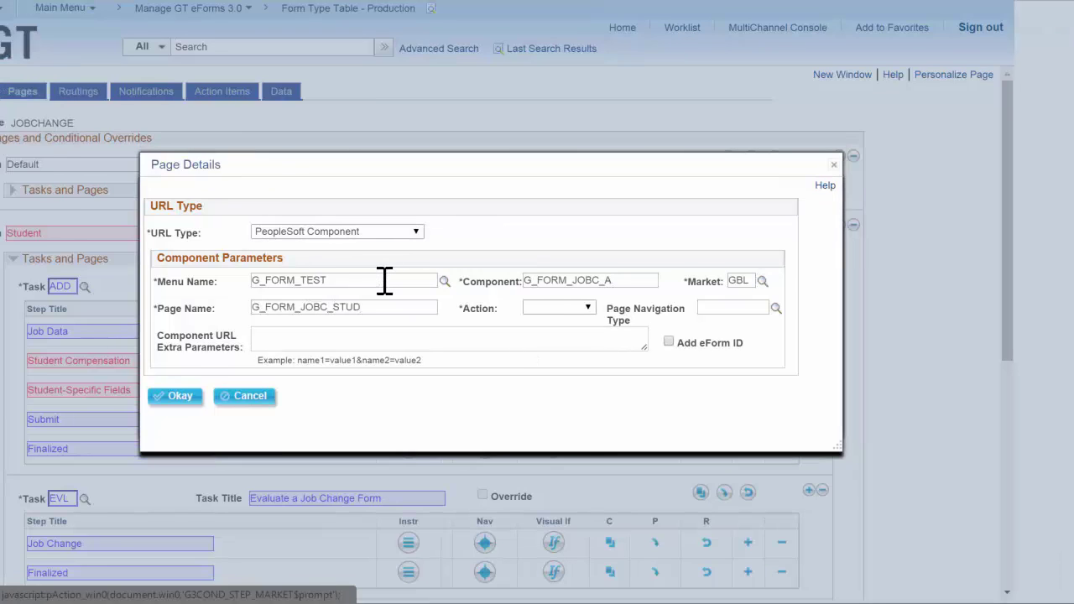
left_click(175, 396)
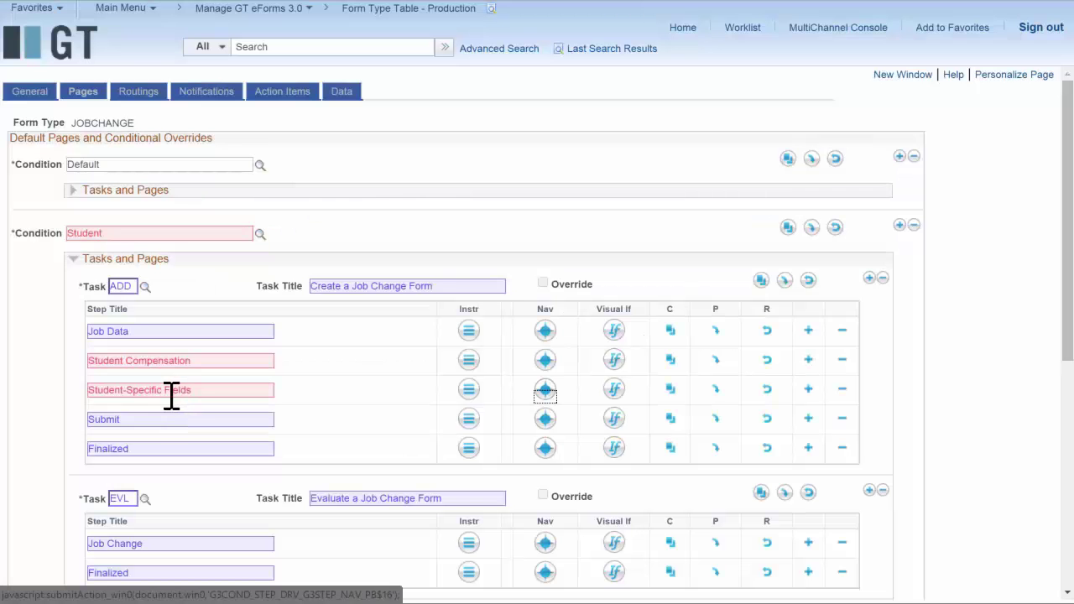
- Delete the 100_EARN segment from the Student evaluation's Job Change step
scroll(189, 391, "down", 1)
left_click(545, 459)
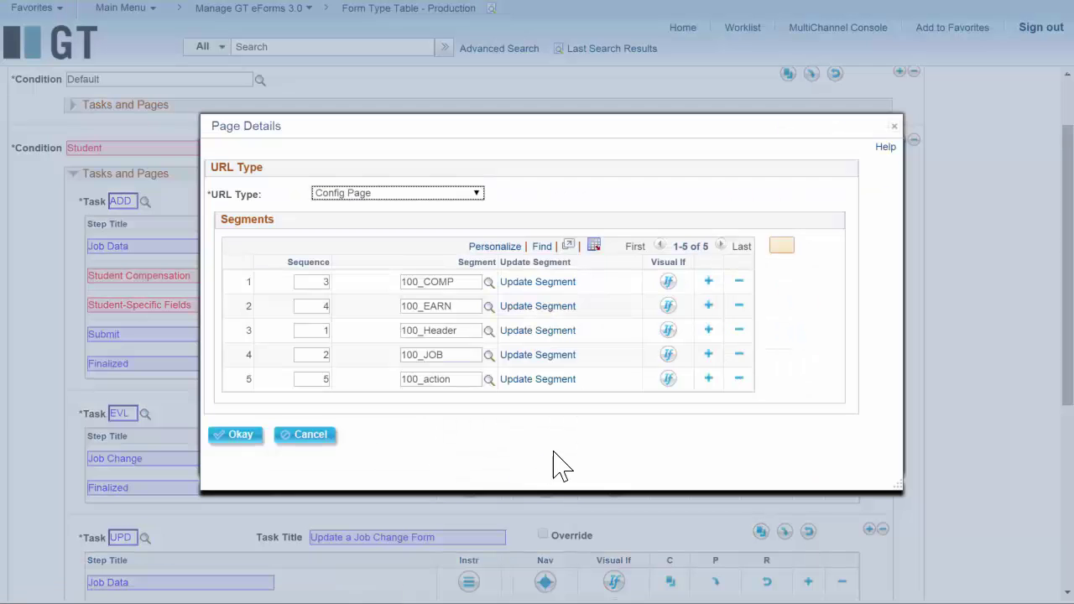
left_click(739, 305)
left_click(360, 322)
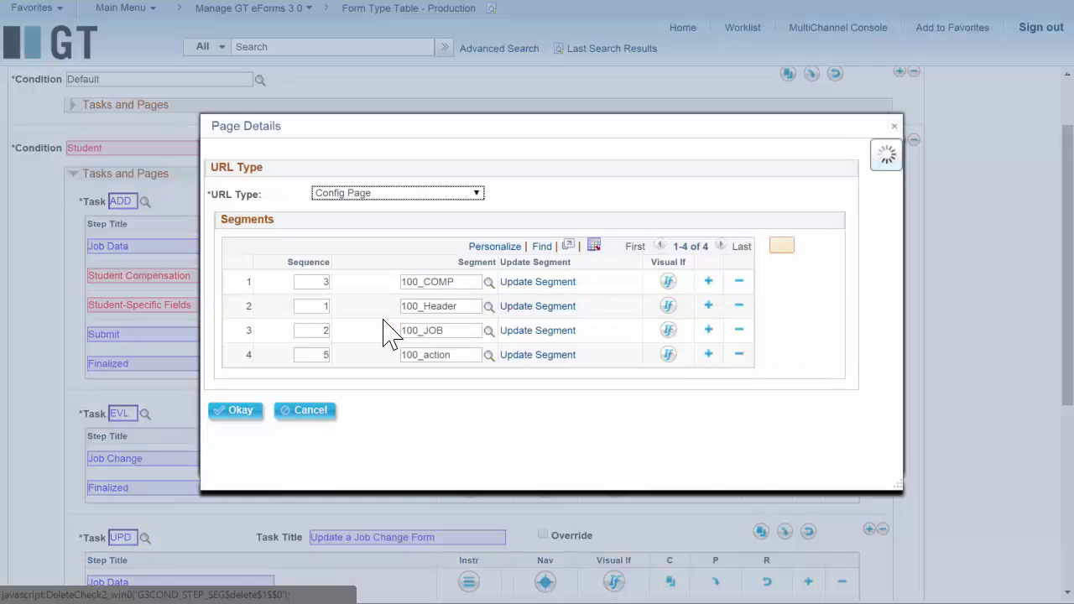
left_click(239, 421)
scroll(252, 423, "down", 3)
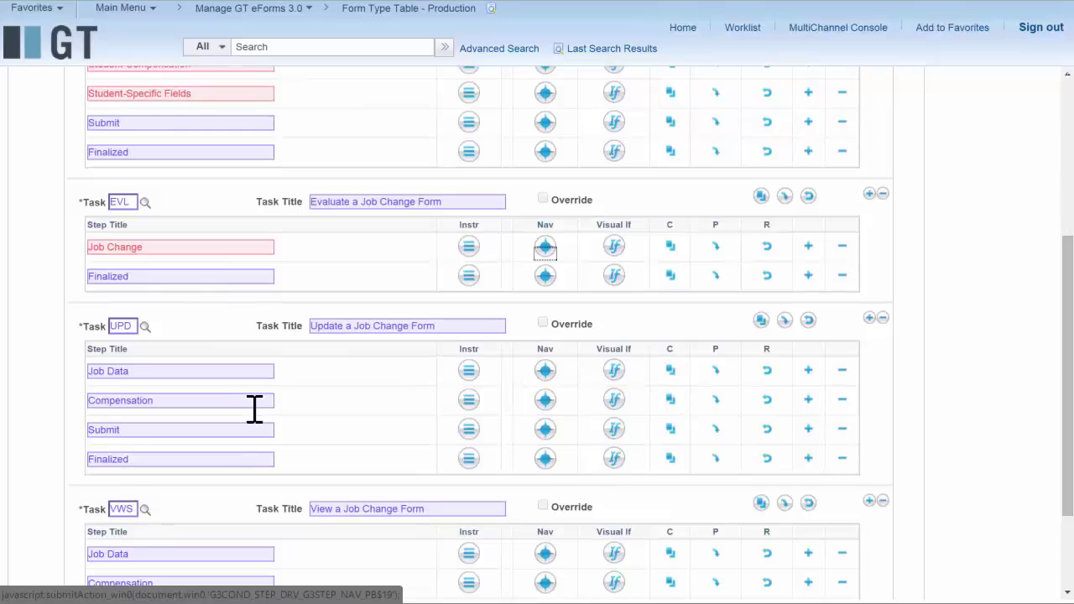
scroll(261, 409, "up", 1)
- Copy Student Compensation and Student-Specific Fields into the Update Job Change task
left_click(670, 84)
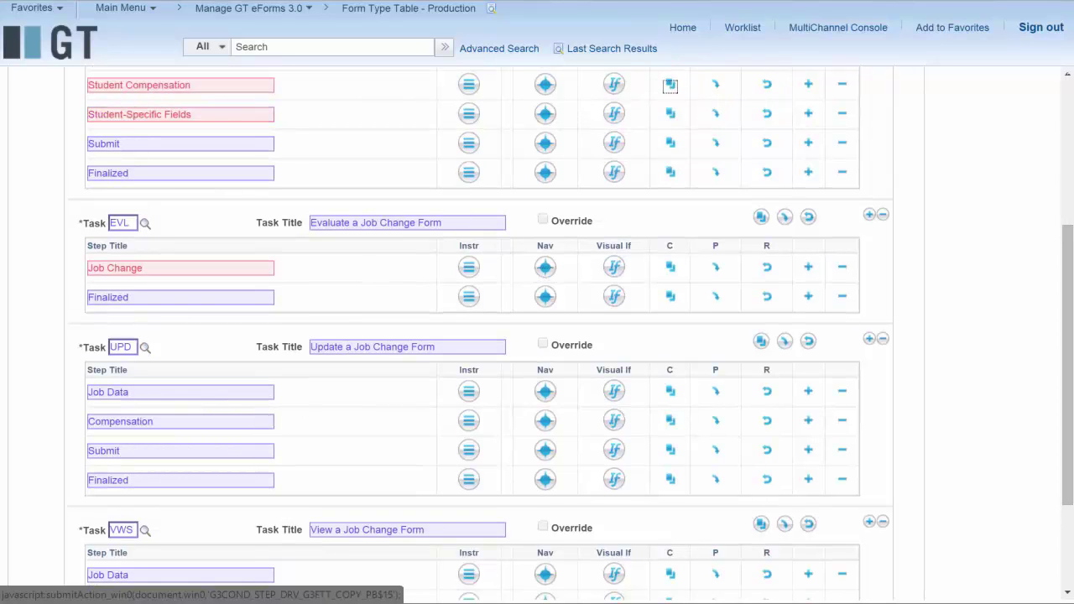
left_click(714, 420)
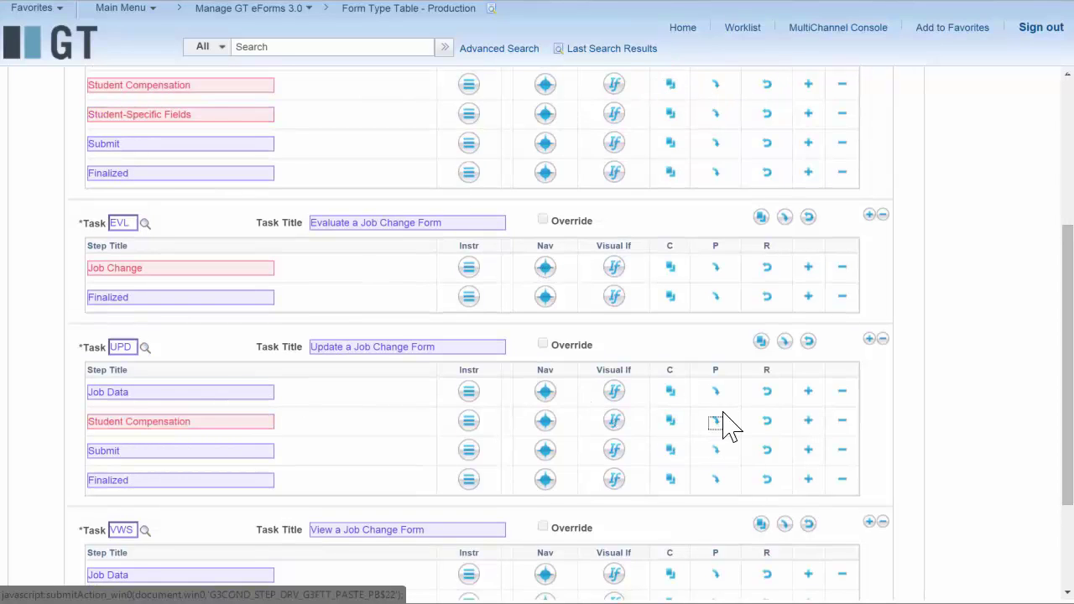
left_click(808, 420)
left_click(669, 114)
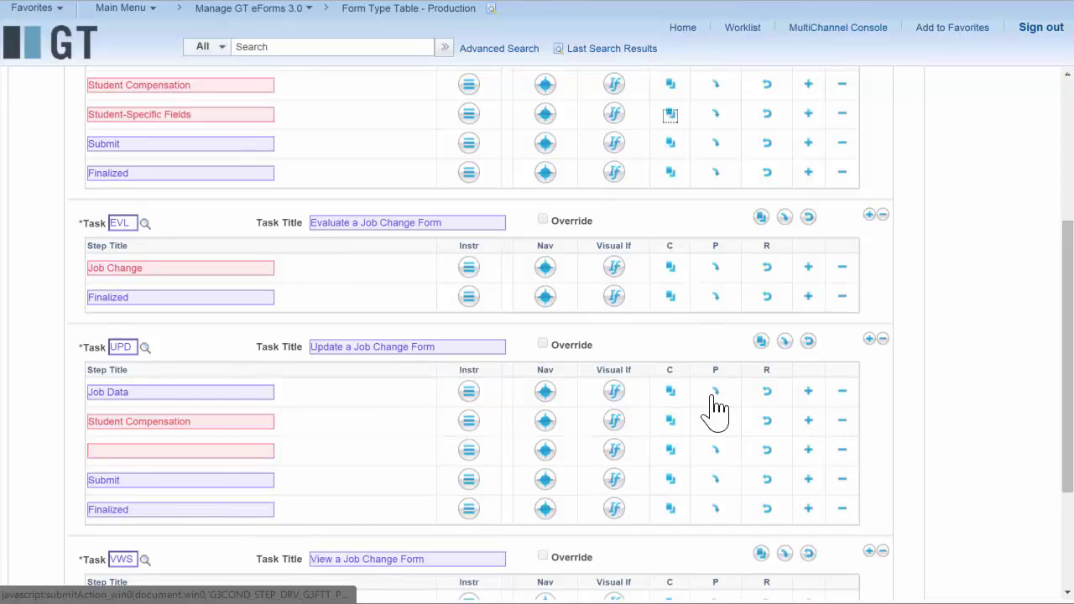
left_click(715, 450)
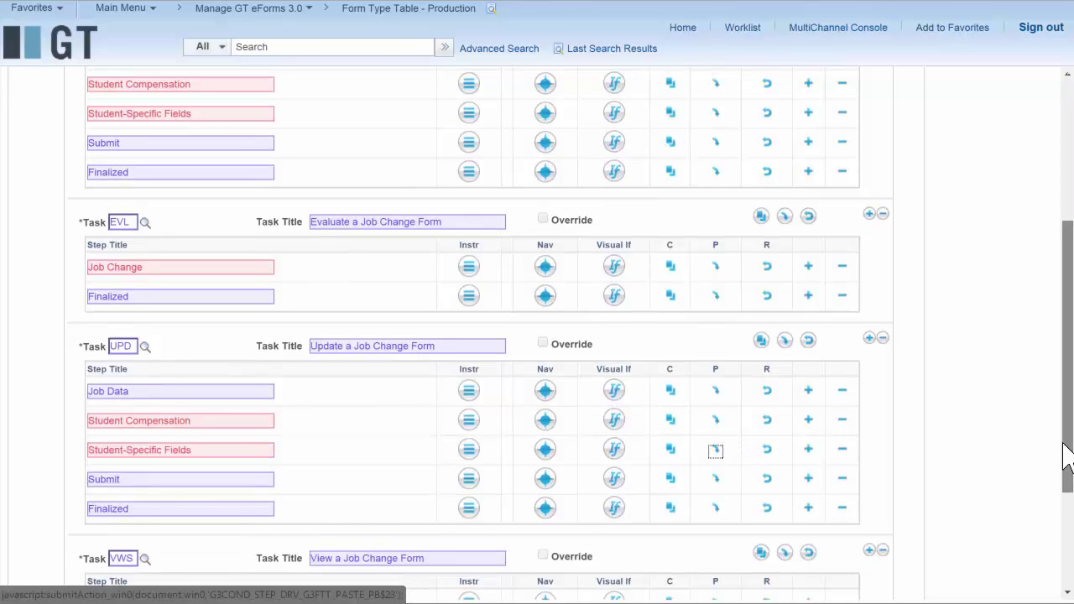
left_click_drag(1066, 456, 1004, 553)
- Replace the View task's Compensation step with Student Compensation and add Student-Specific Fields below it
left_click(669, 239)
left_click(715, 451)
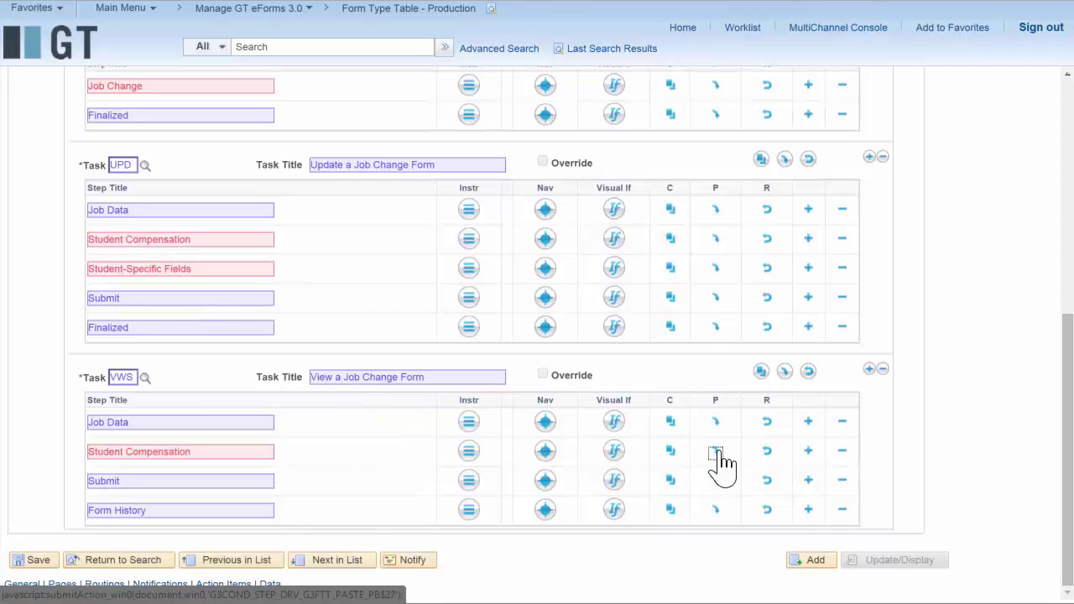
left_click(808, 452)
left_click(670, 269)
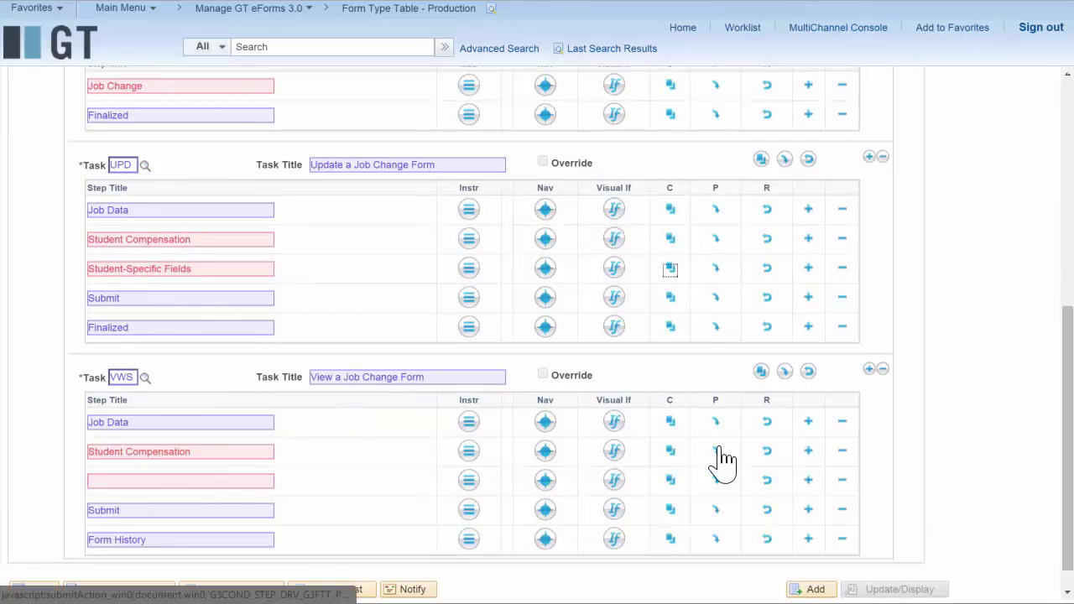
left_click(716, 481)
left_click_drag(1054, 474, 1045, 260)
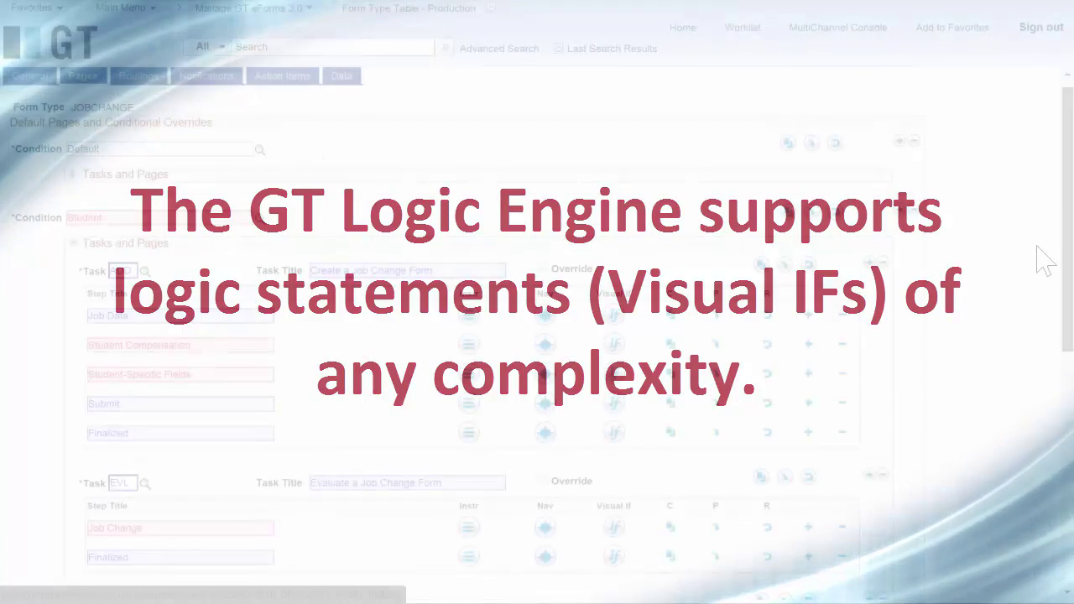
- Load the saved 'Student requirements' logic group into the Student-Specific Fields step's Visual IF
left_click(614, 376)
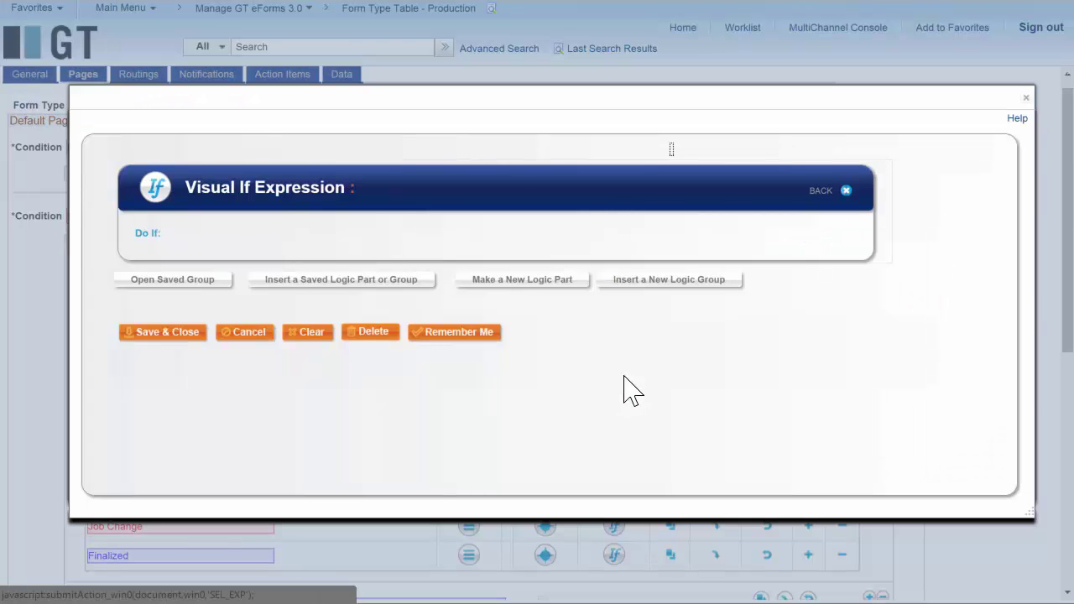
left_click(210, 282)
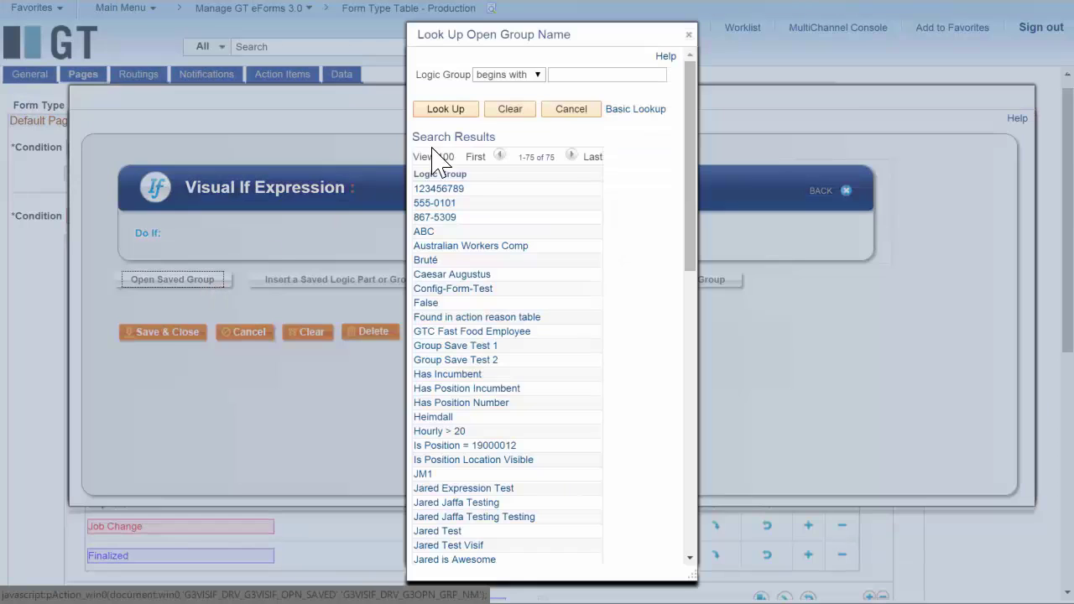
left_click(570, 75)
type("sTUDENT")
key("Return")
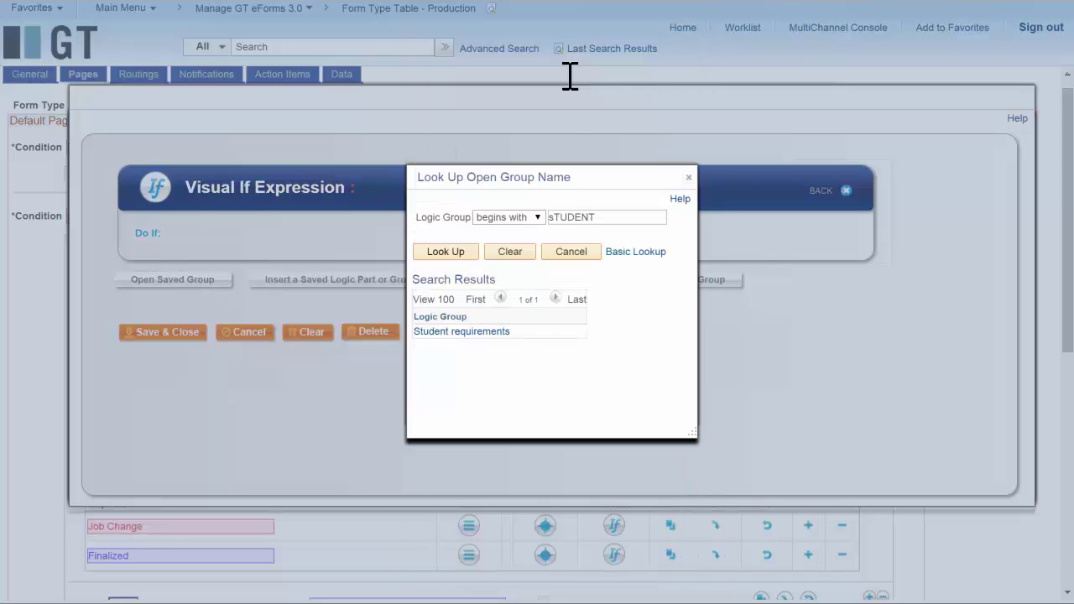
left_click(442, 333)
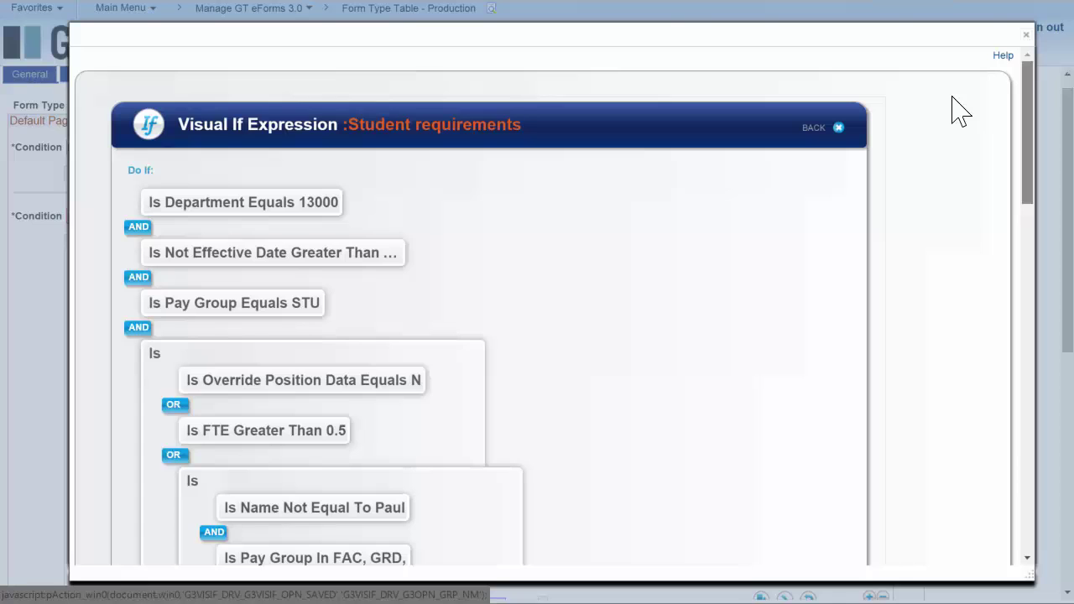
- Review the Override Position Data, Department 11000 and Pay Group/Job Code conditions, then save the logic to the step
scroll(960, 142, "down", 6)
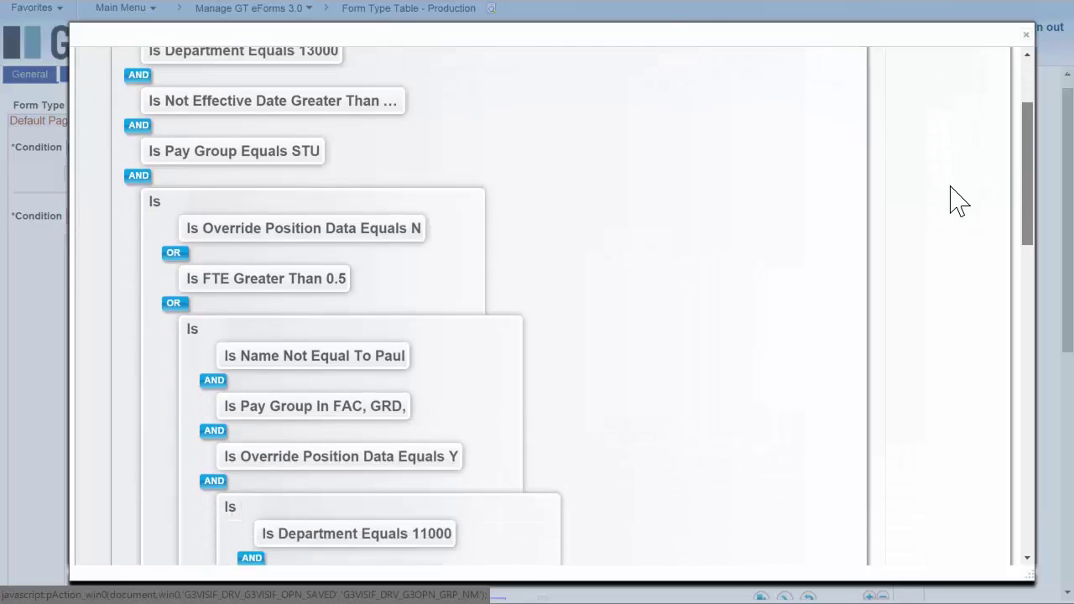
scroll(960, 294, "down", 3)
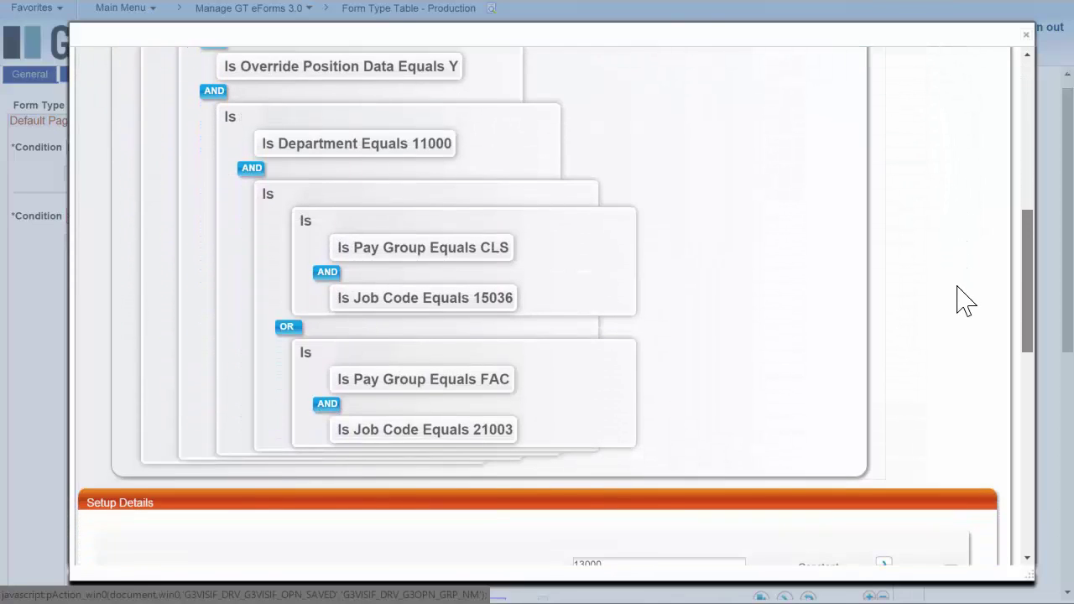
scroll(973, 283, "up", 3)
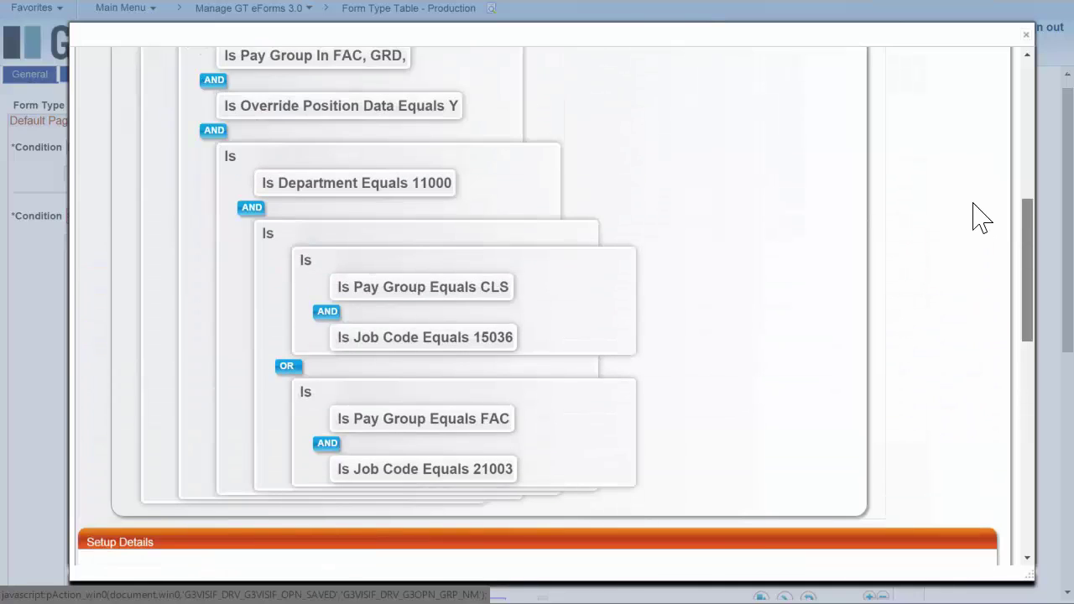
scroll(973, 193, "up", 6)
scroll(970, 168, "down", 1)
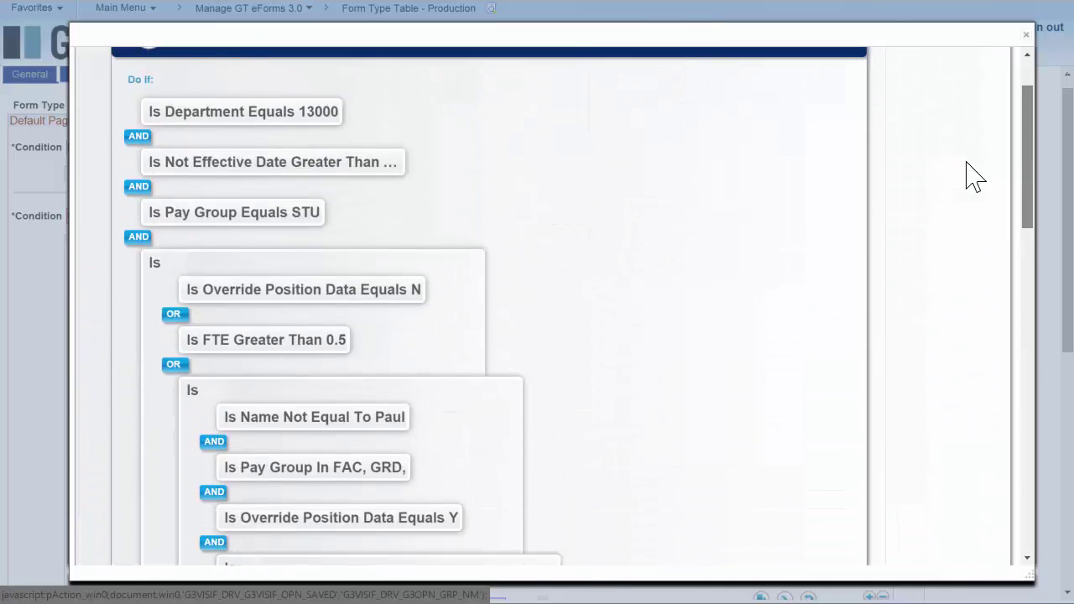
left_click(161, 349)
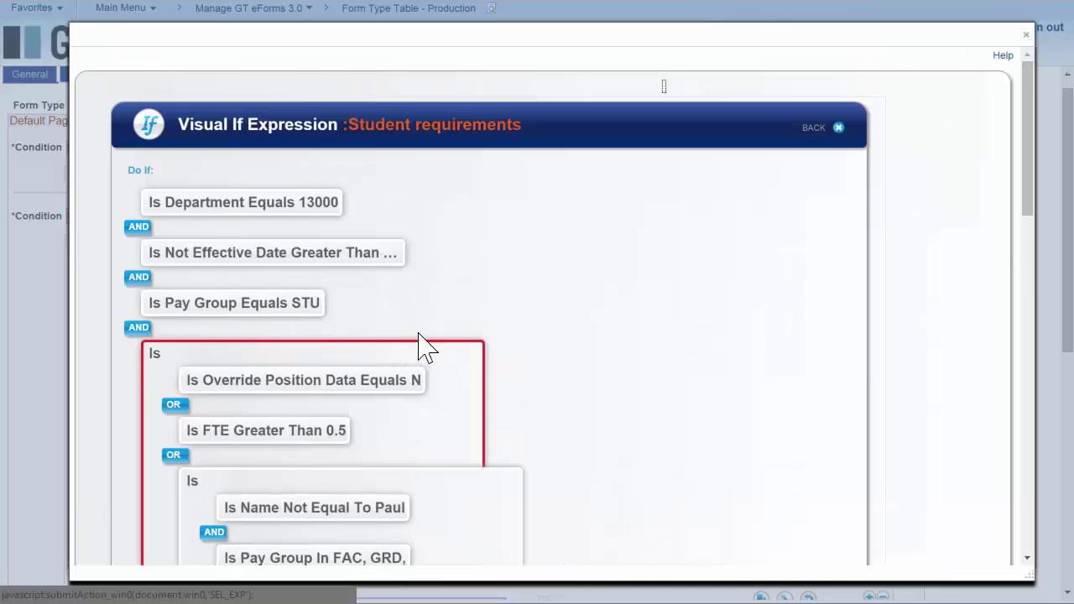
scroll(1028, 243, "down", 1)
scroll(1030, 256, "down", 5)
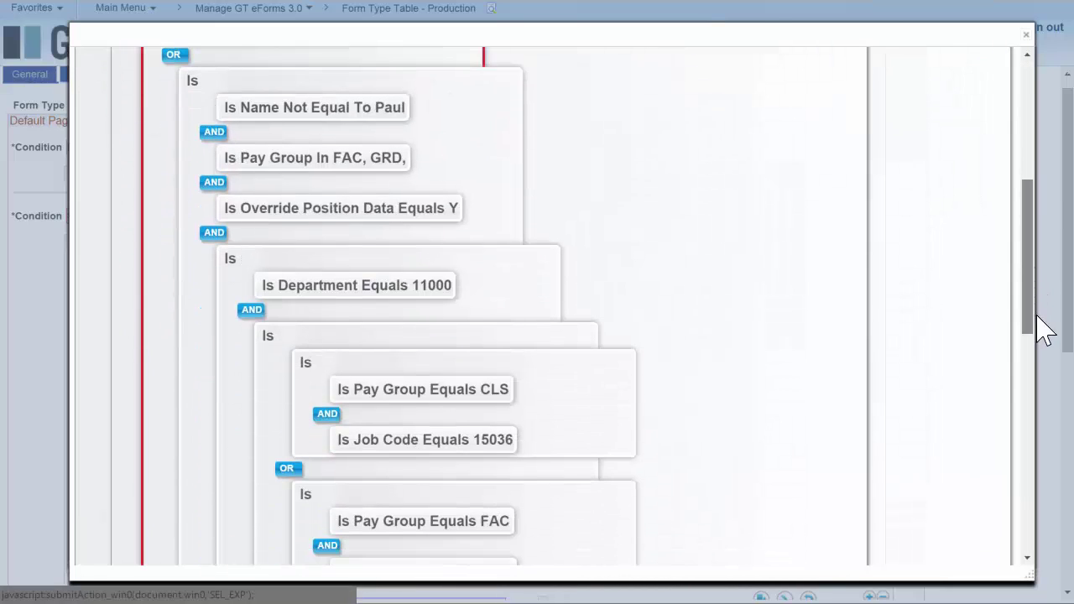
left_click(467, 300)
scroll(285, 319, "down", 4)
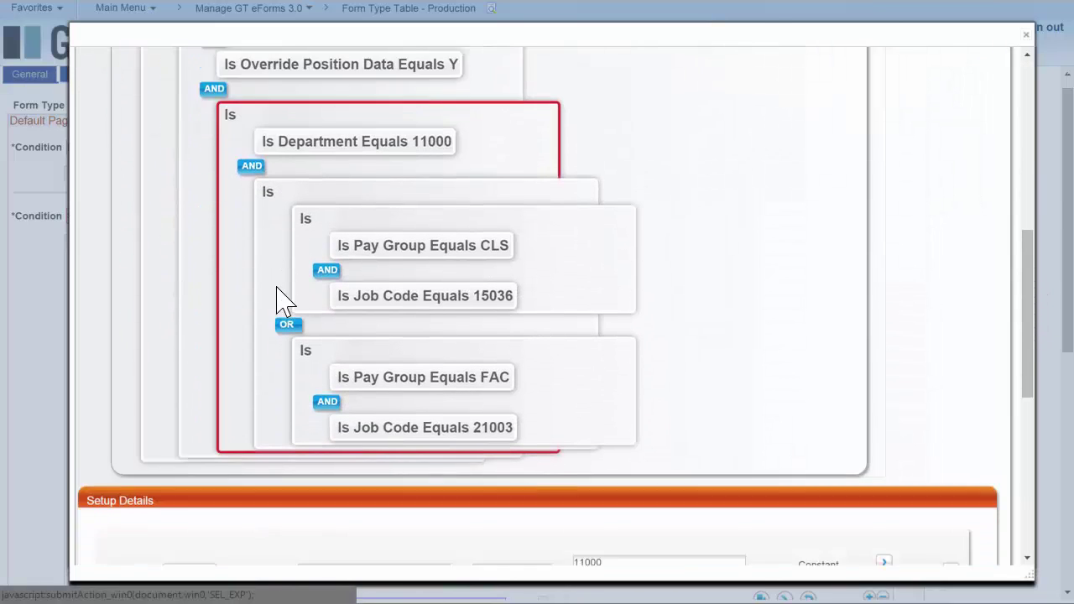
left_click(310, 191)
scroll(311, 249, "down", 4)
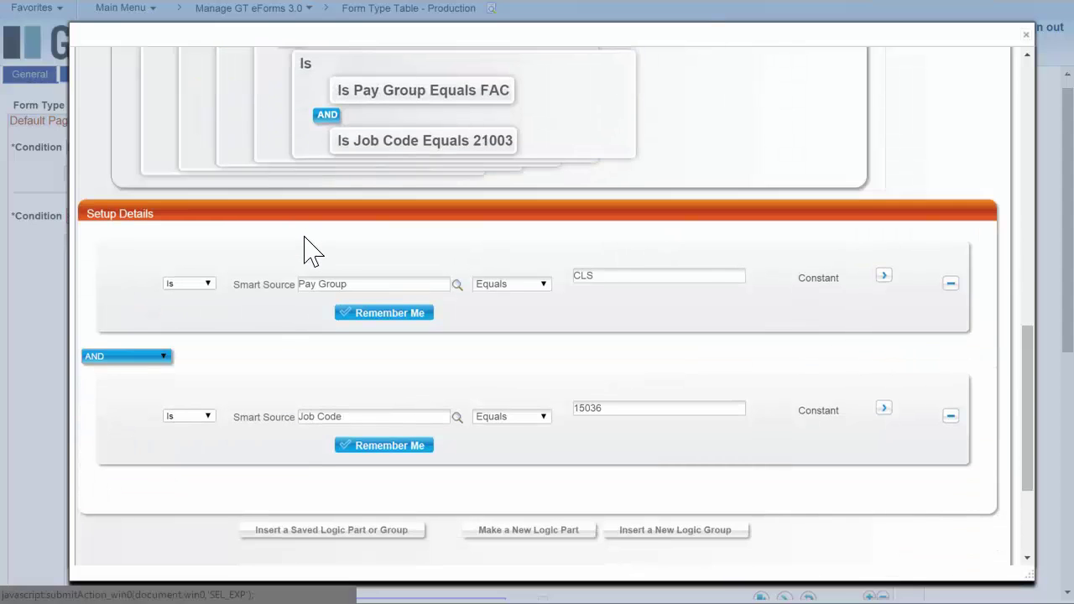
scroll(316, 231, "up", 2)
left_click(322, 217)
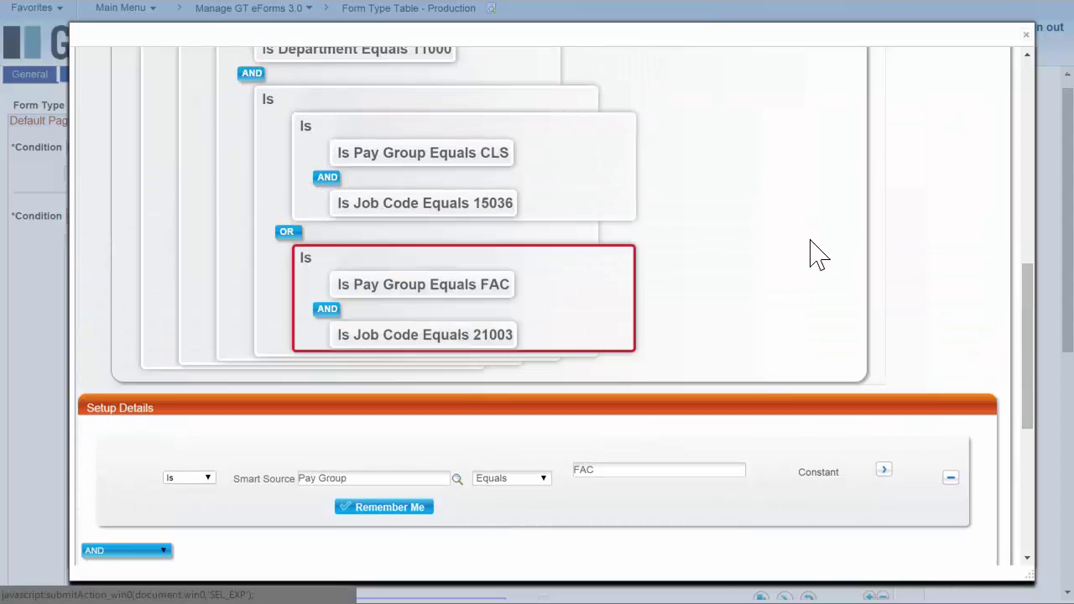
left_click_drag(1033, 360, 1034, 381)
left_click_drag(1033, 399, 1045, 475)
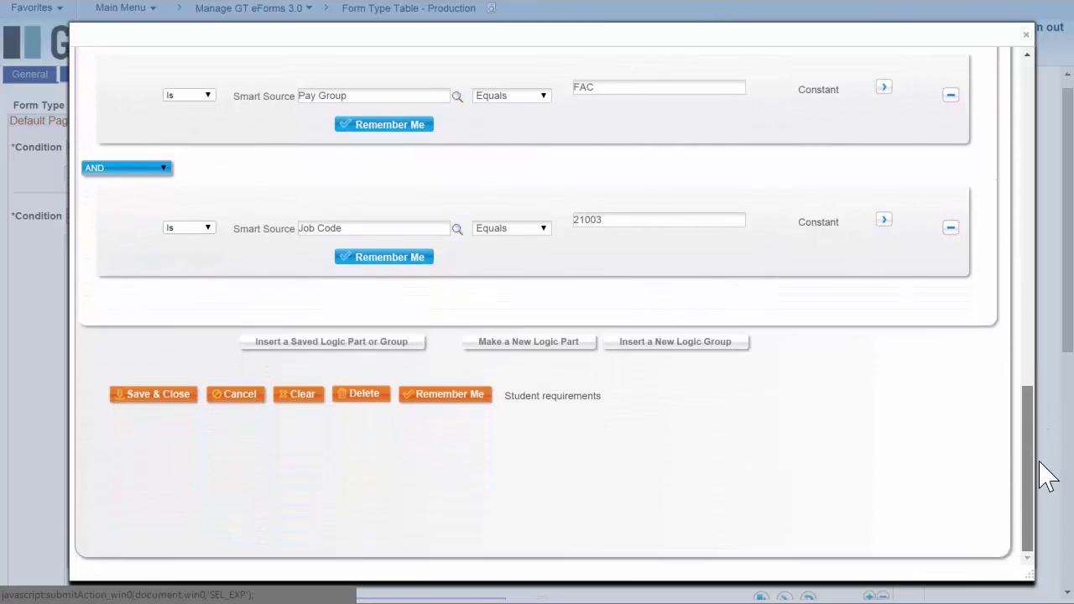
left_click(166, 396)
mouse_move(611, 391)
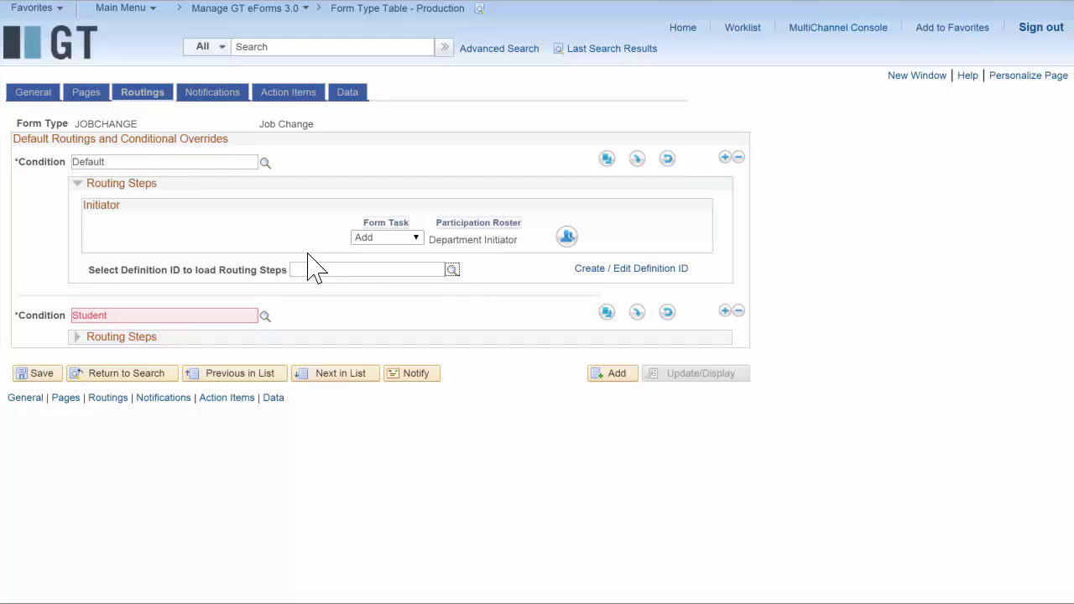
- Load the GT Basic Four Step definition into the JOBCHANGE Default routing
left_click(452, 269)
scroll(452, 279, "down", 3)
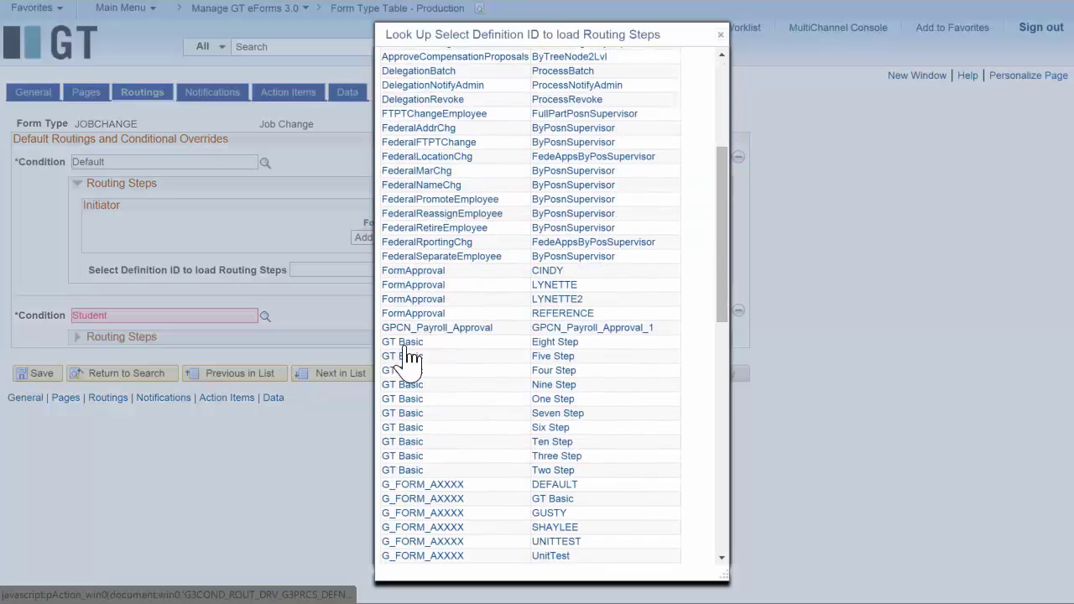
left_click(555, 370)
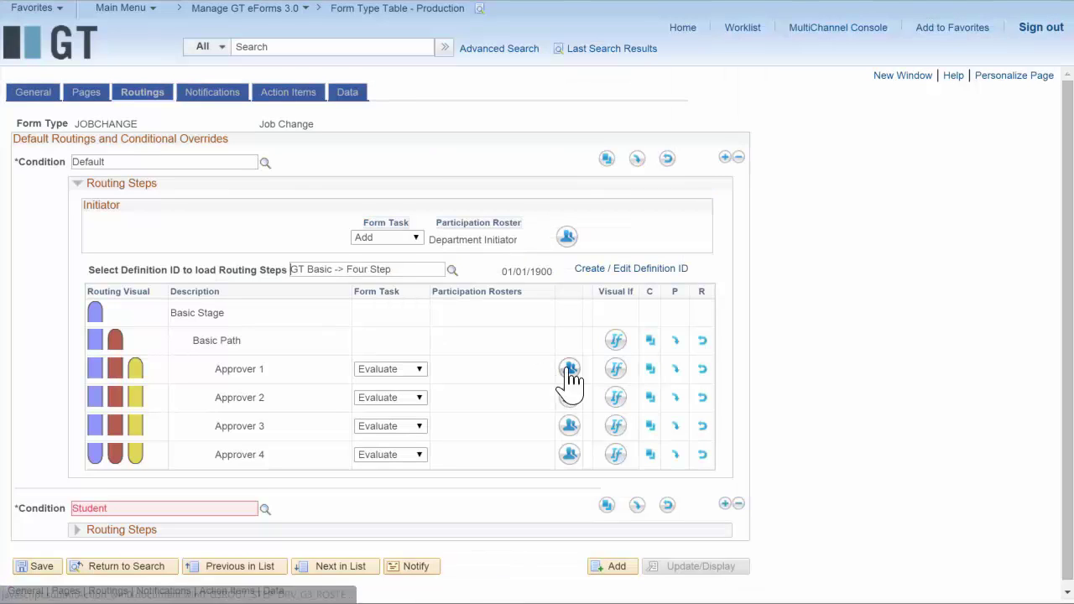
- Start Approver 1's roster with the GT Dept Approver role
left_click(568, 369)
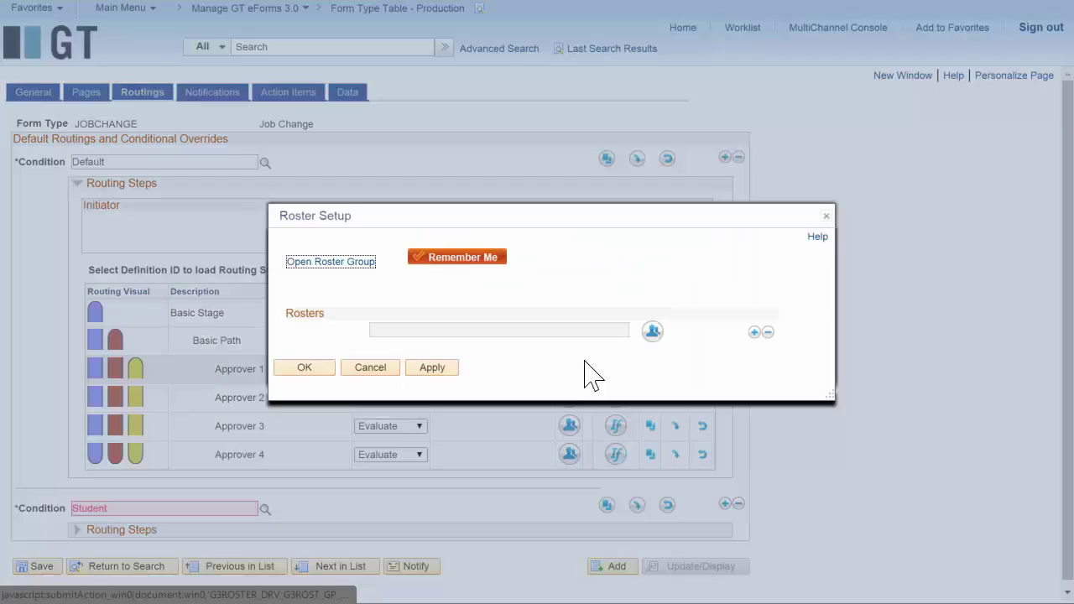
left_click(651, 331)
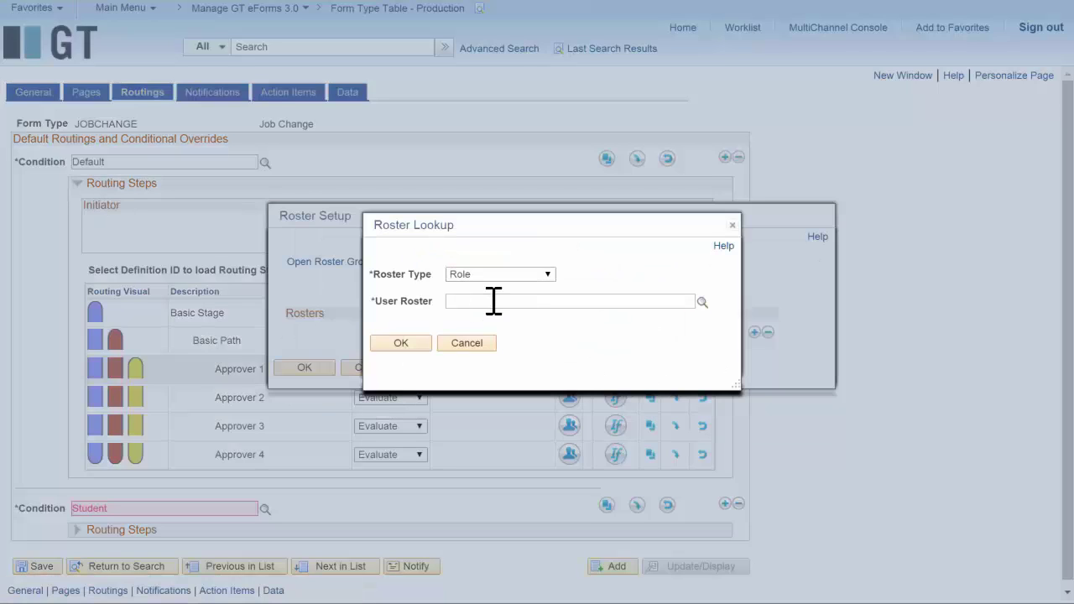
type("gt dep")
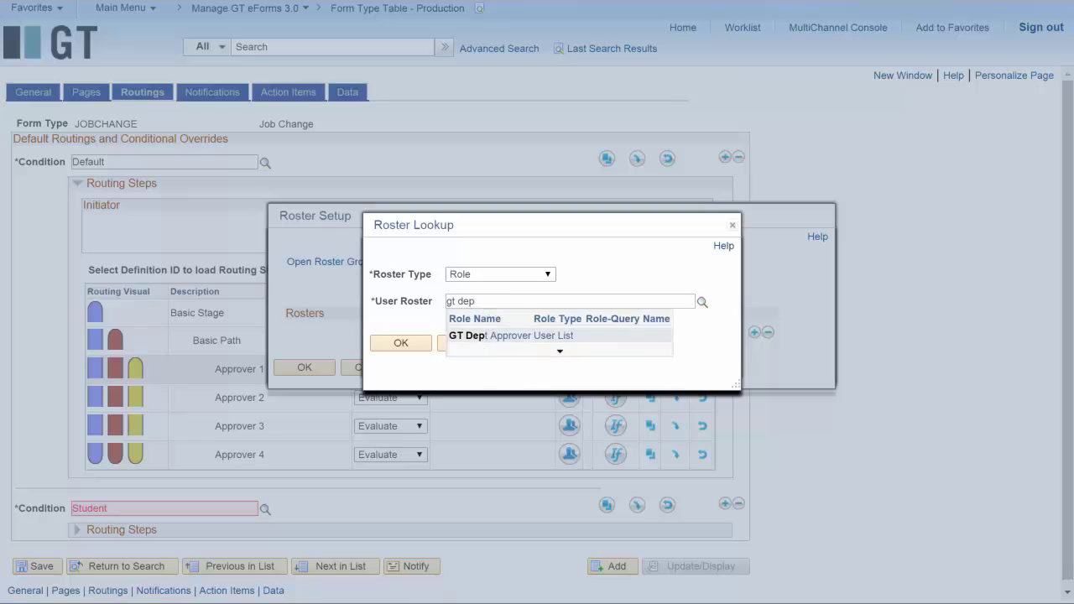
left_click(482, 334)
left_click(406, 342)
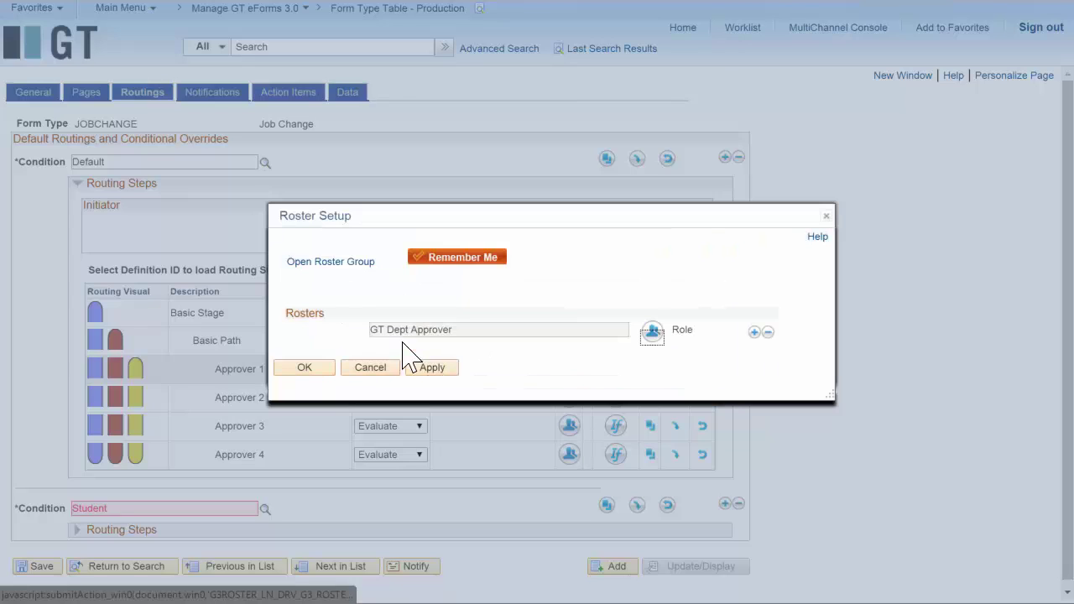
- Add the Delegates defined roster to Approver 1's roster group
left_click(754, 332)
left_click(352, 344)
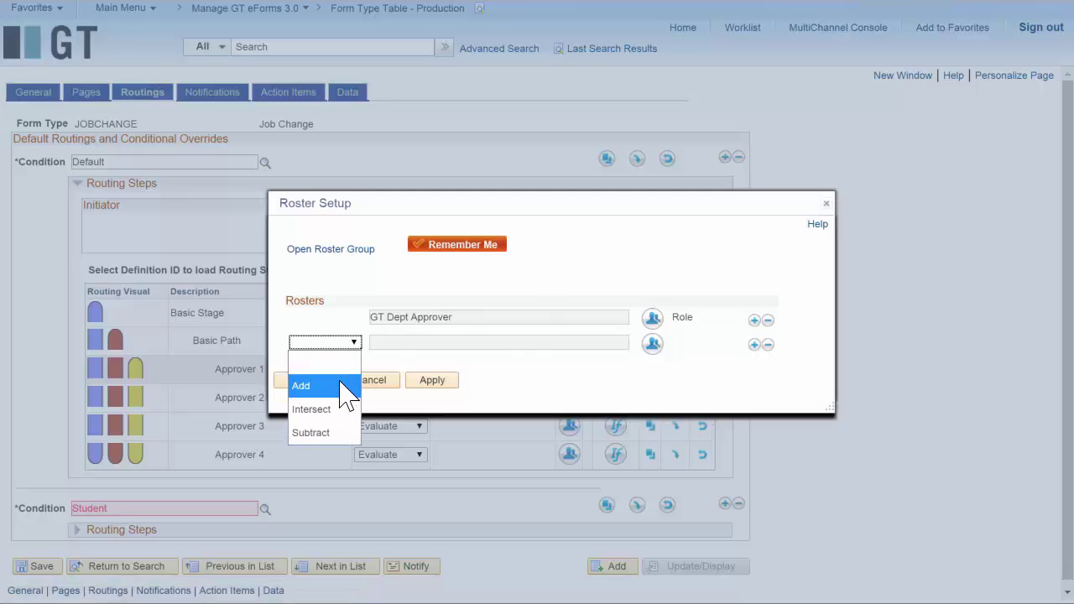
left_click(347, 386)
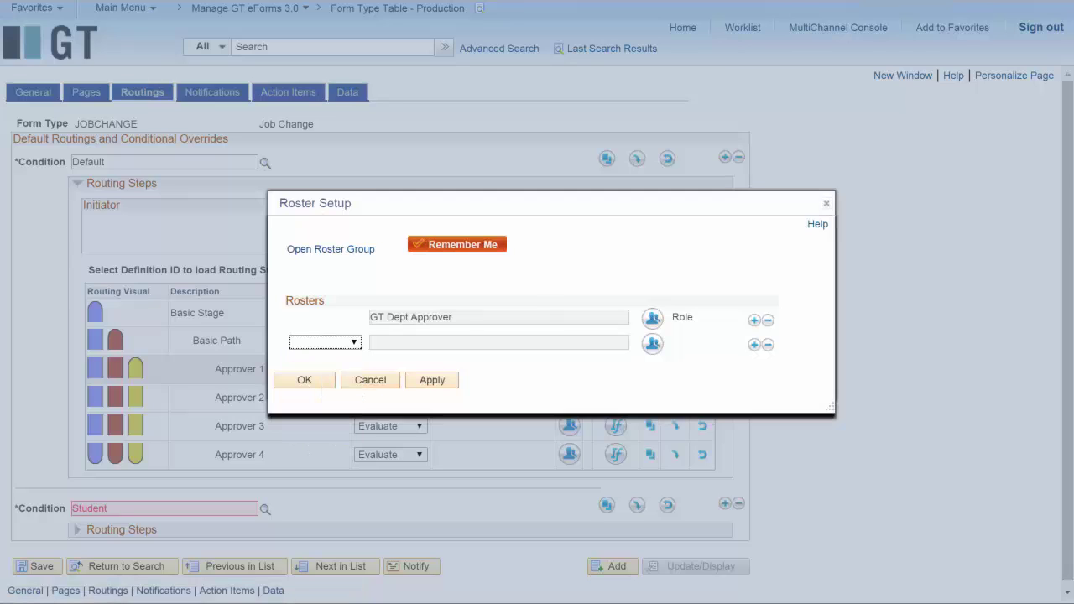
left_click(651, 344)
left_click(520, 275)
left_click(485, 292)
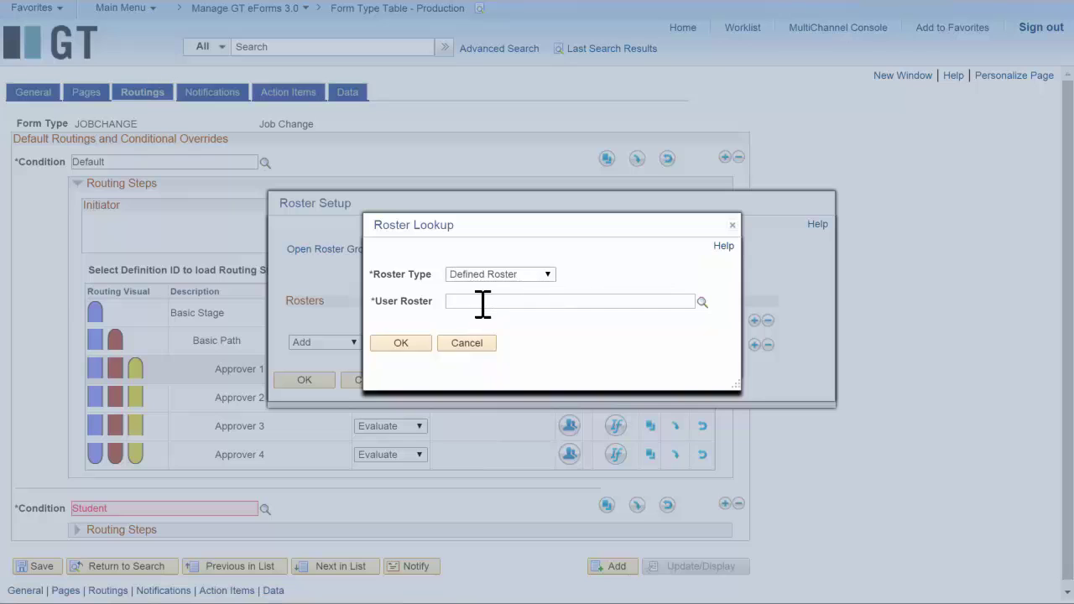
left_click(403, 344)
- Intersect the group with the 'by department security' defined roster
left_click(754, 344)
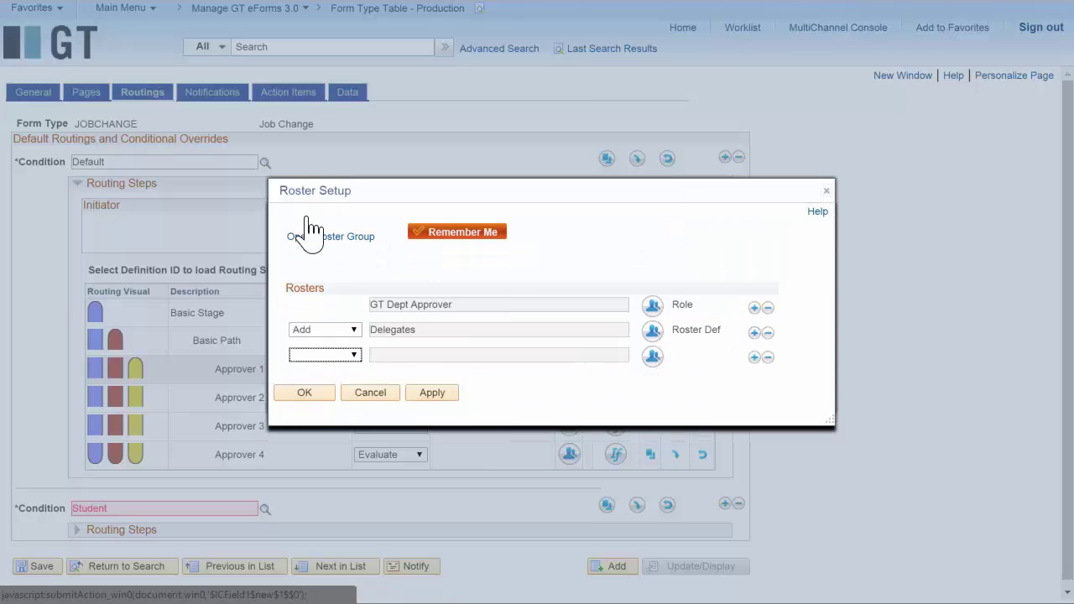
left_click(353, 356)
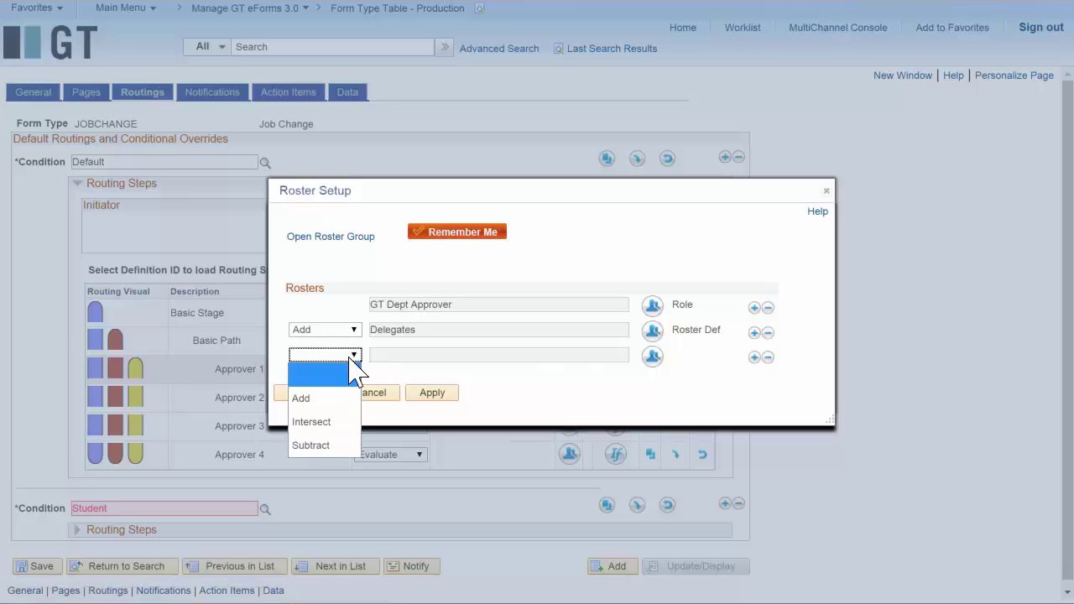
left_click(312, 421)
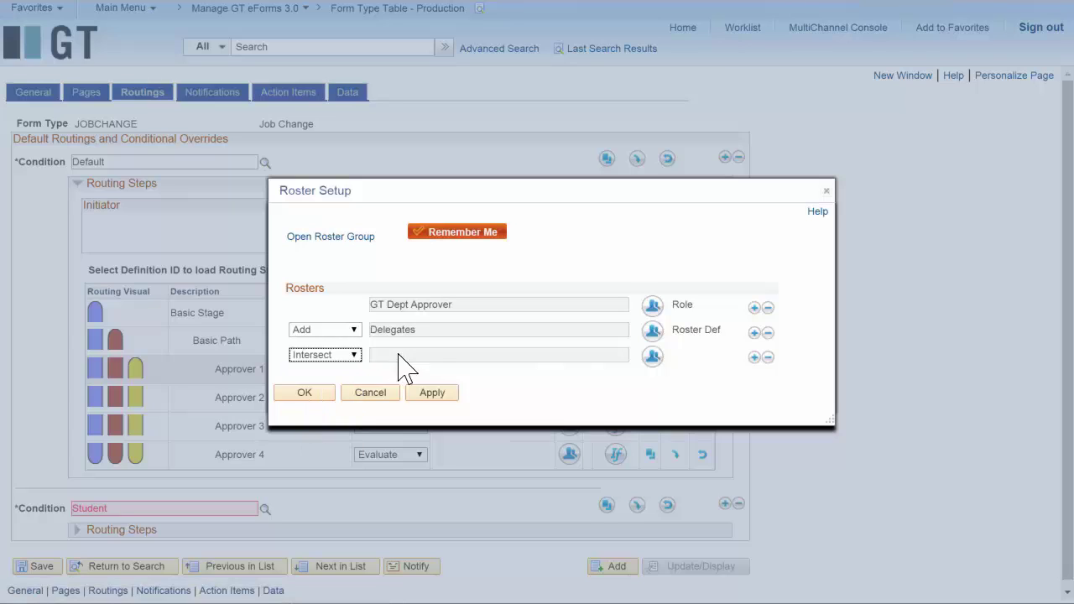
left_click(652, 356)
left_click(499, 275)
left_click(490, 295)
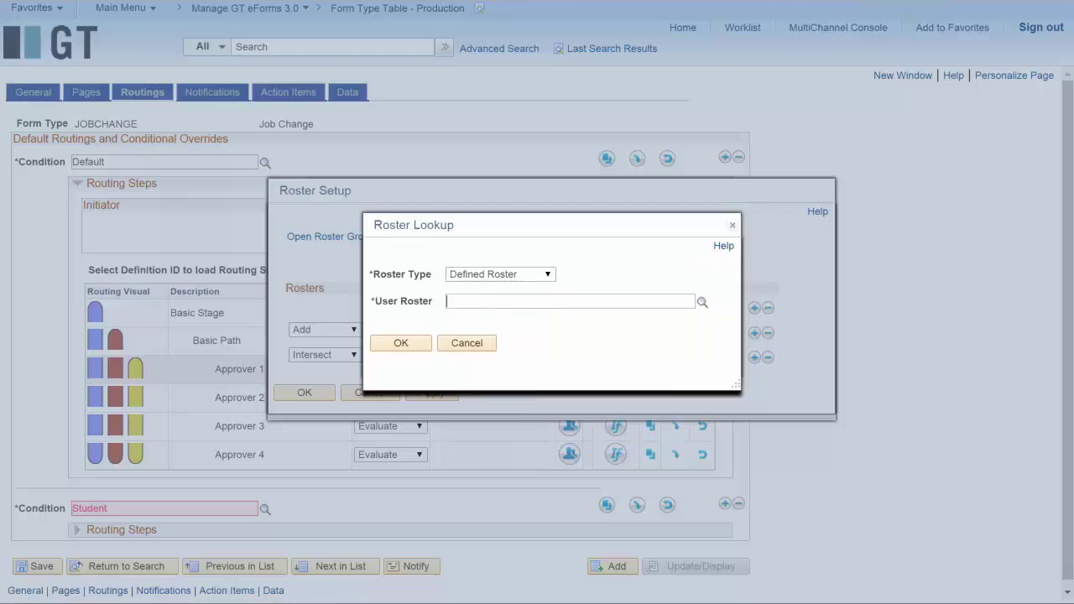
type("by")
left_click(474, 333)
left_click(411, 344)
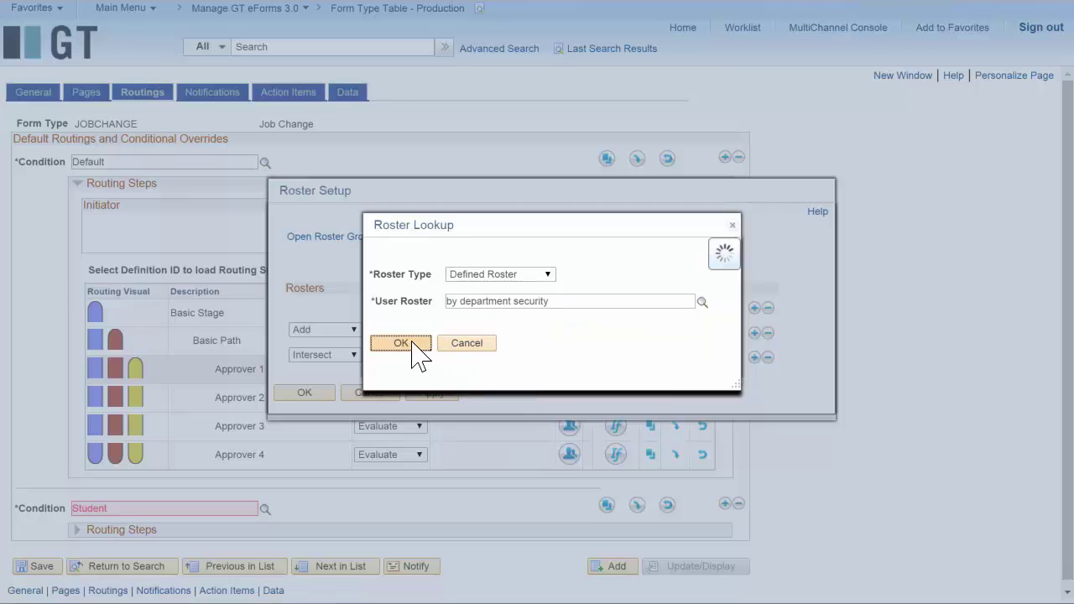
- Subtract the 'Submitter + Form Subject' roster group and apply the roster to Approver 1
left_click(753, 356)
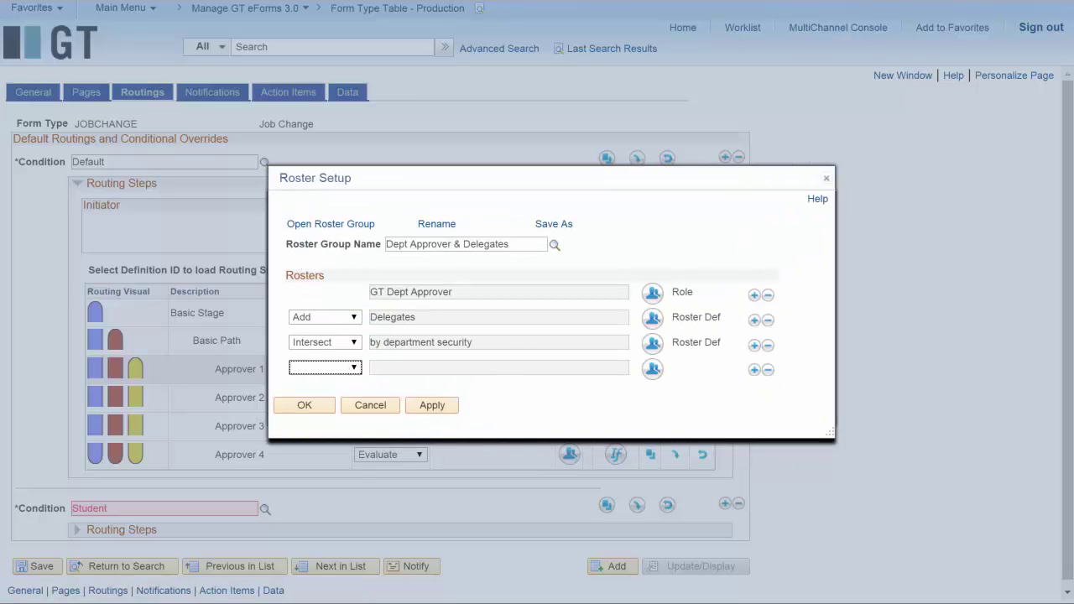
left_click(324, 367)
left_click(310, 457)
left_click(652, 369)
left_click(500, 274)
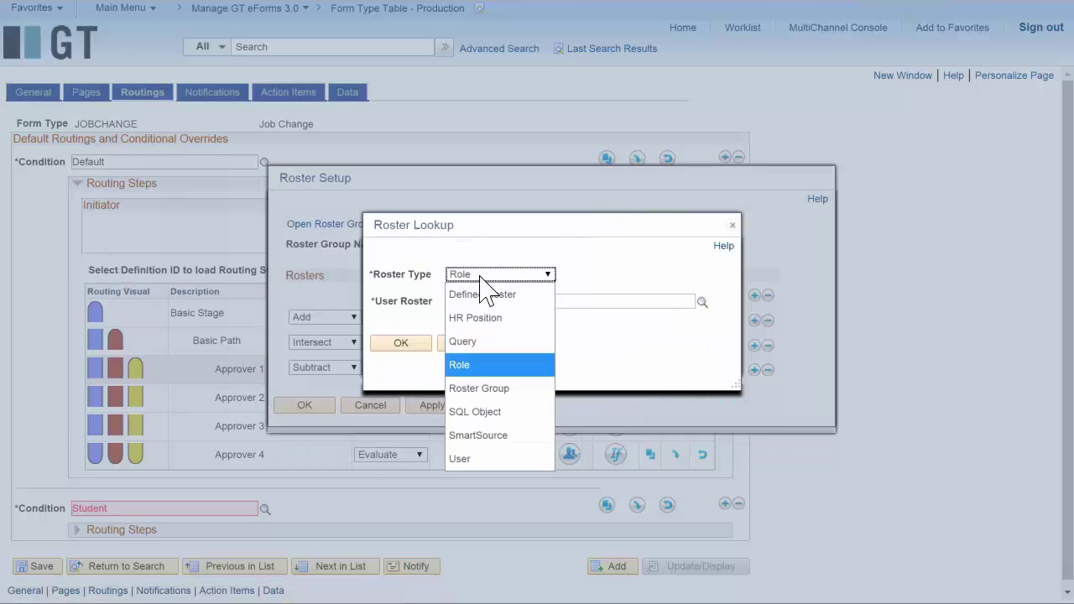
left_click(479, 388)
left_click(701, 301)
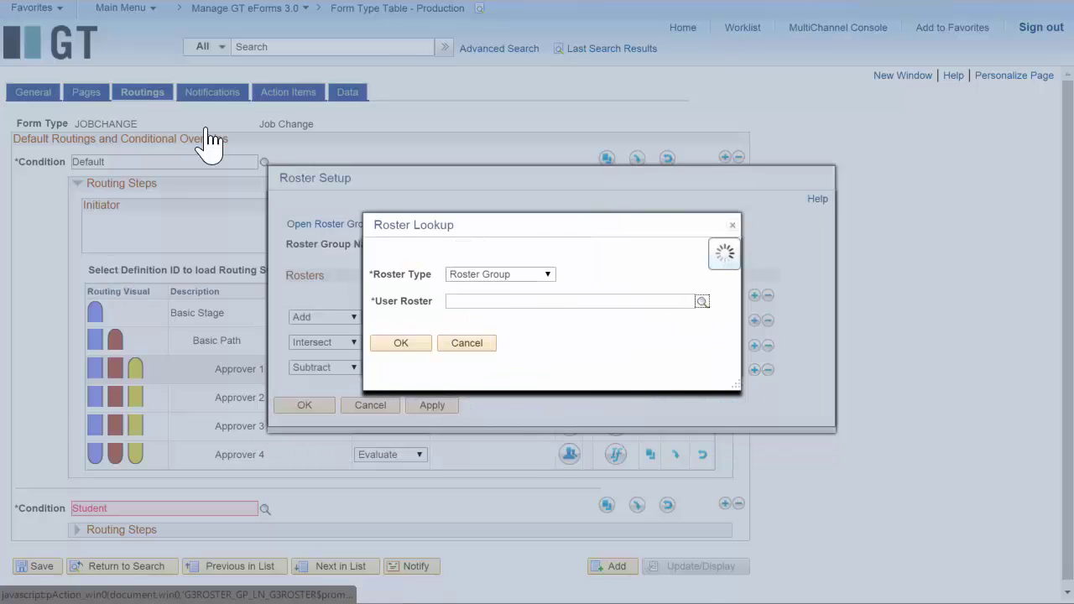
left_click(489, 339)
left_click(401, 344)
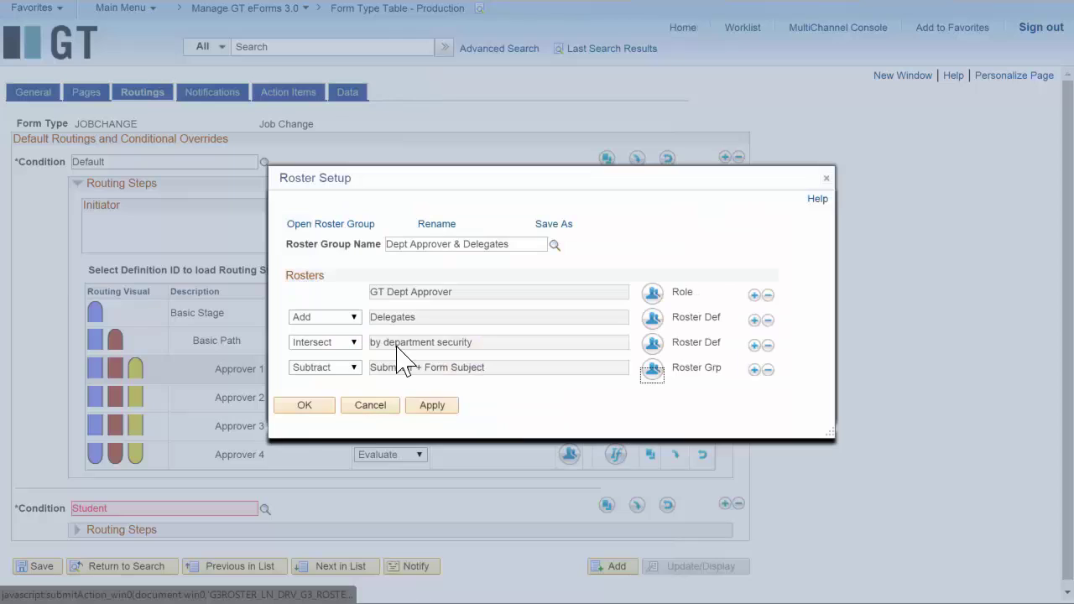
left_click(302, 406)
- Start Approver 2's roster with the GT Compensation role
left_click(568, 396)
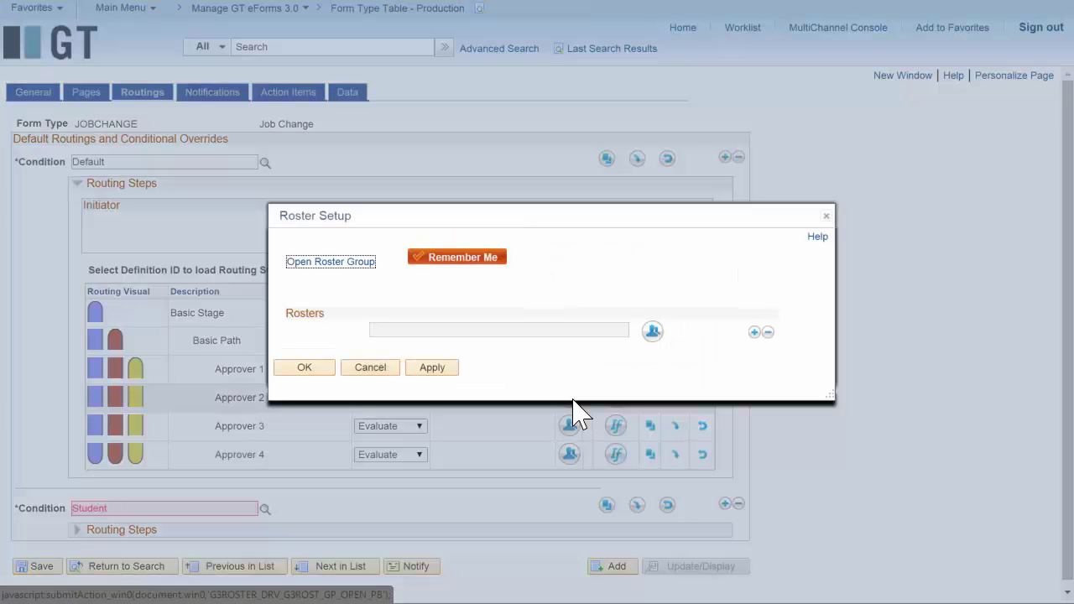
left_click(651, 332)
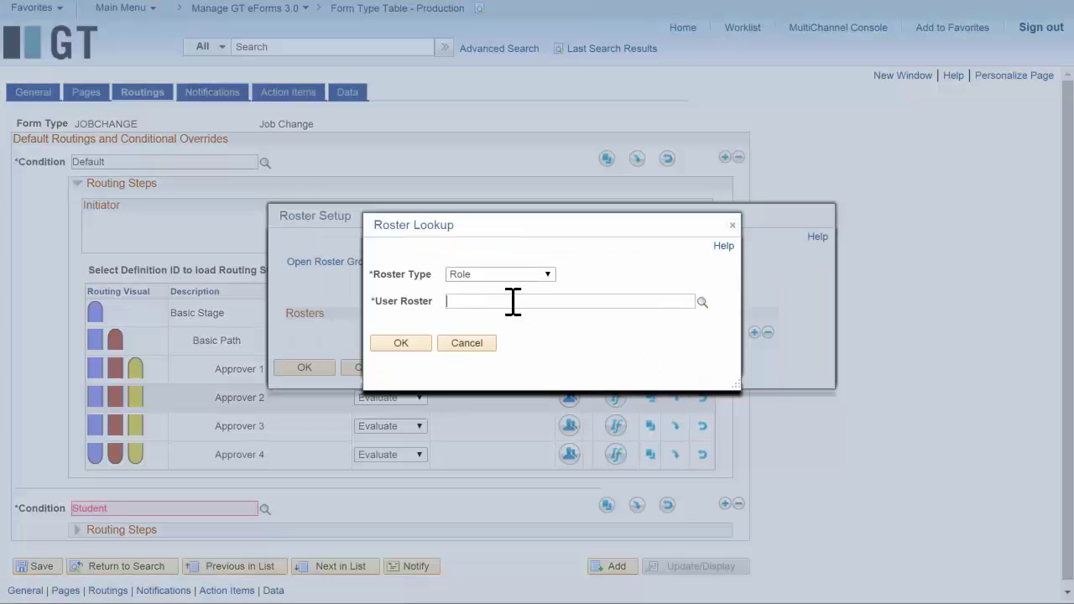
type("gt com")
left_click(491, 332)
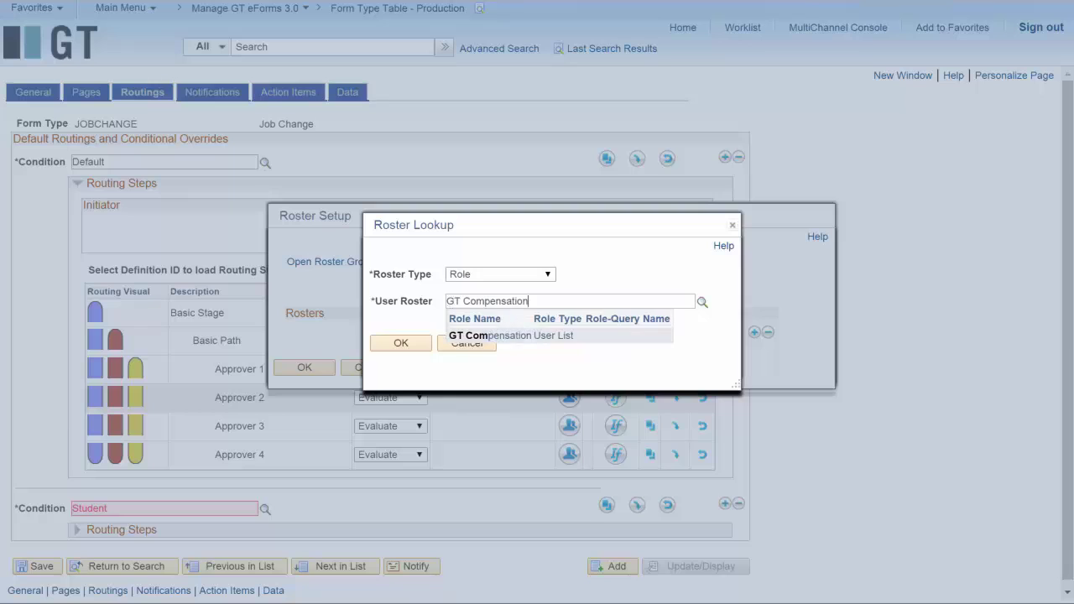
left_click(401, 343)
- Subtract the 'Submitter + Form Subject' roster group and apply the roster to Approver 2
left_click(753, 332)
left_click(651, 343)
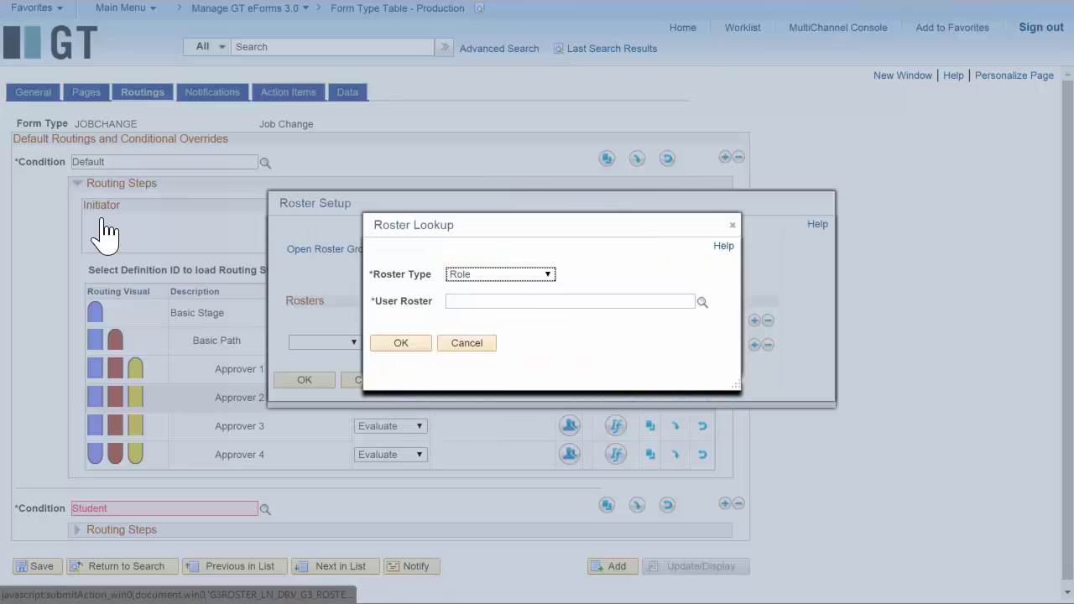
left_click(503, 274)
left_click(483, 389)
left_click(702, 302)
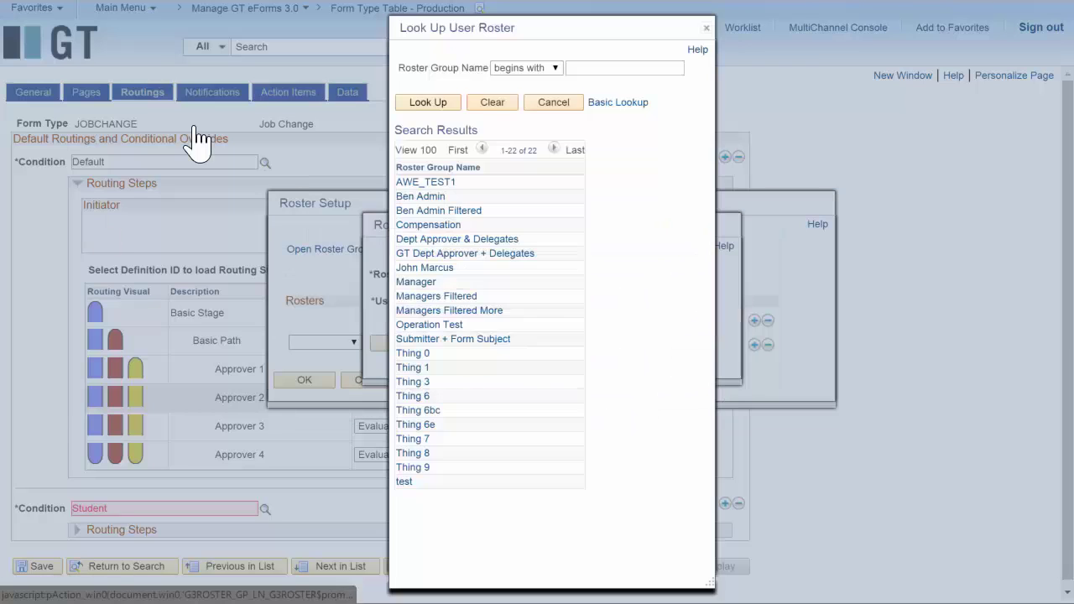
left_click(476, 340)
left_click(401, 343)
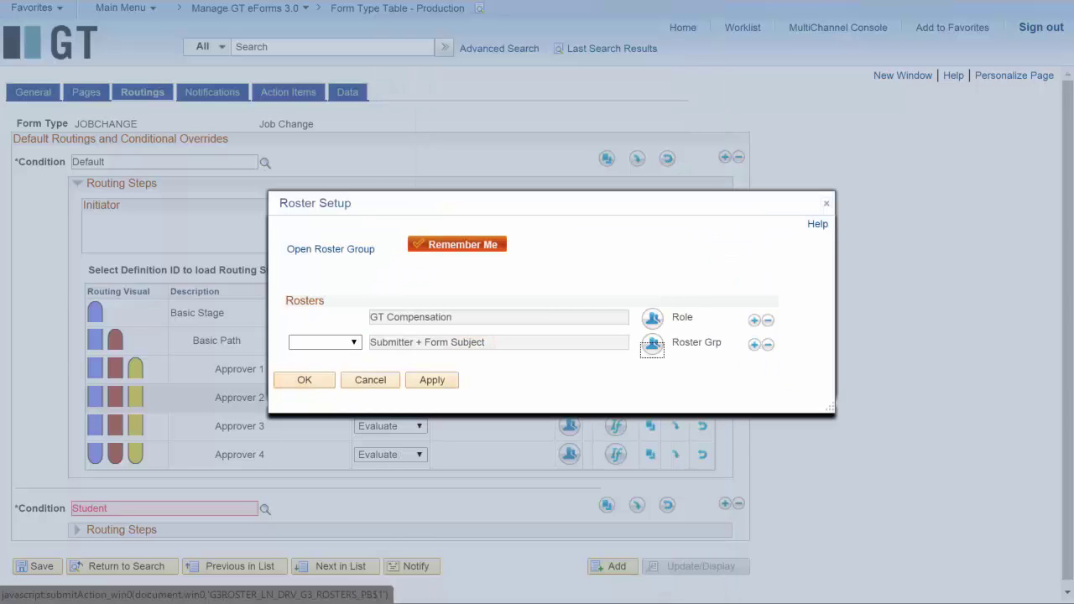
left_click(335, 342)
left_click(323, 432)
left_click(304, 379)
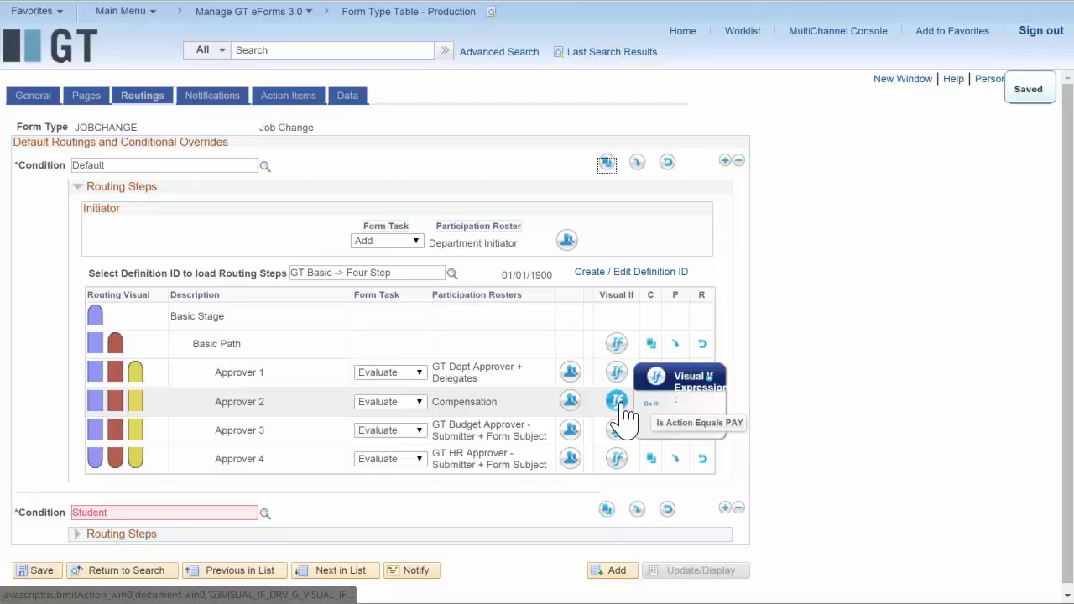
mouse_move(619, 442)
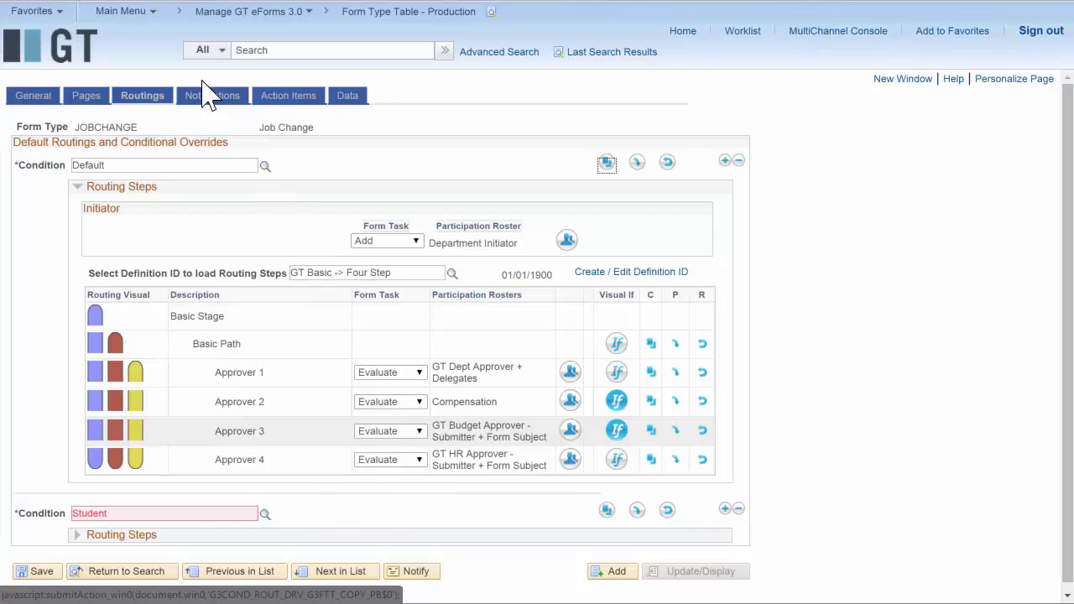
- Add a Default-condition notification that triggers on all steps when the form is Routed
left_click(205, 95)
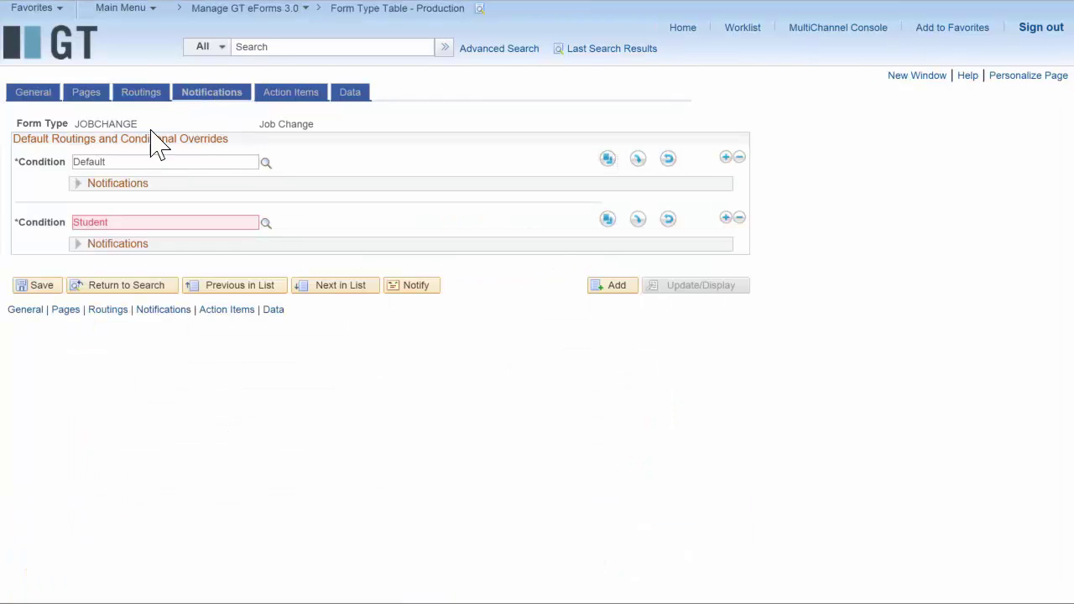
left_click(78, 182)
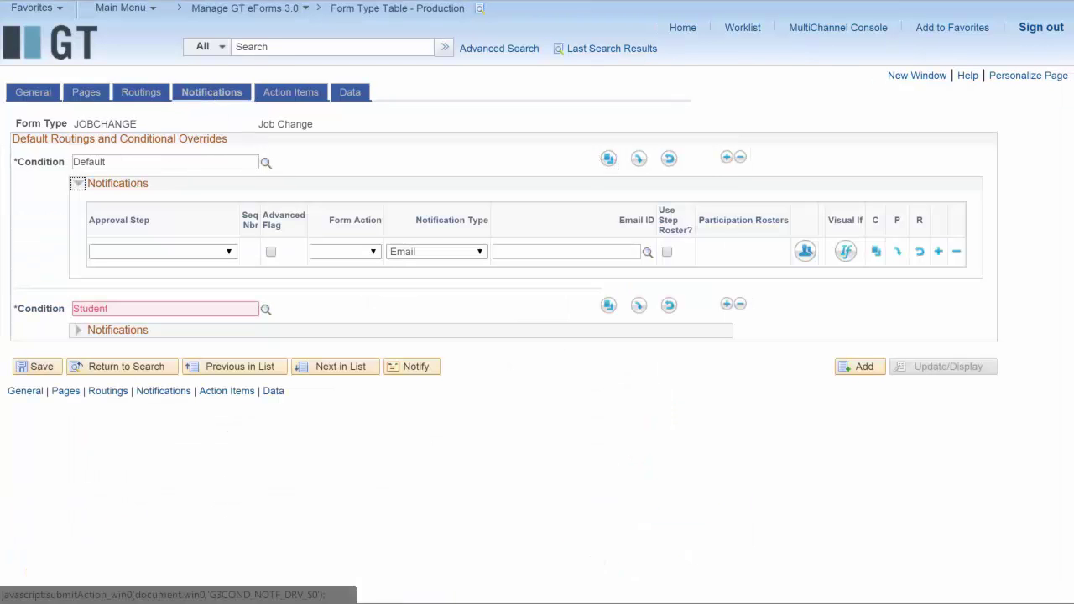
left_click(228, 251)
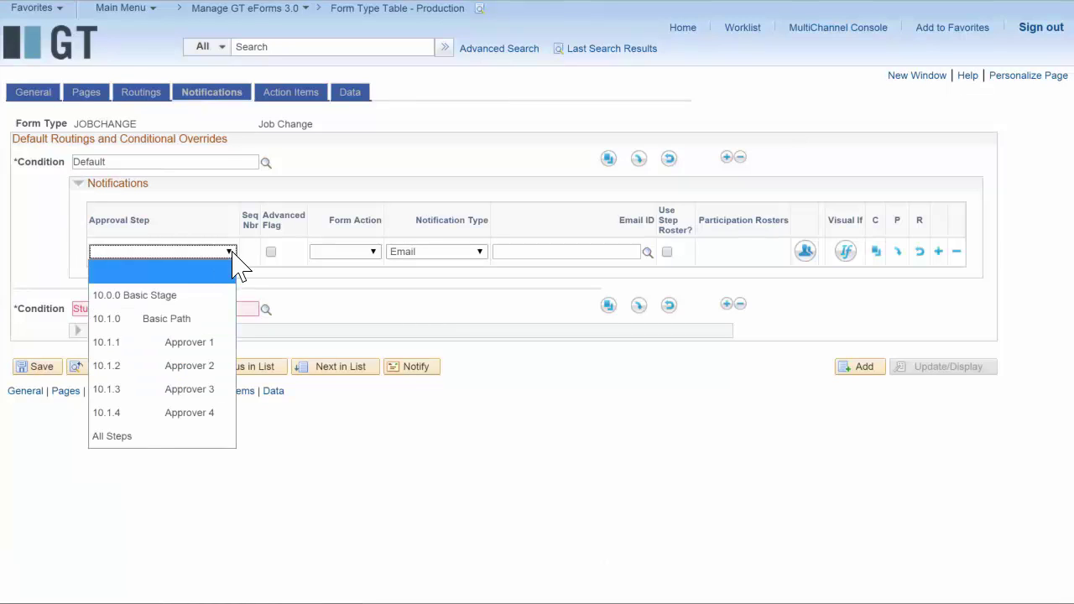
left_click(117, 436)
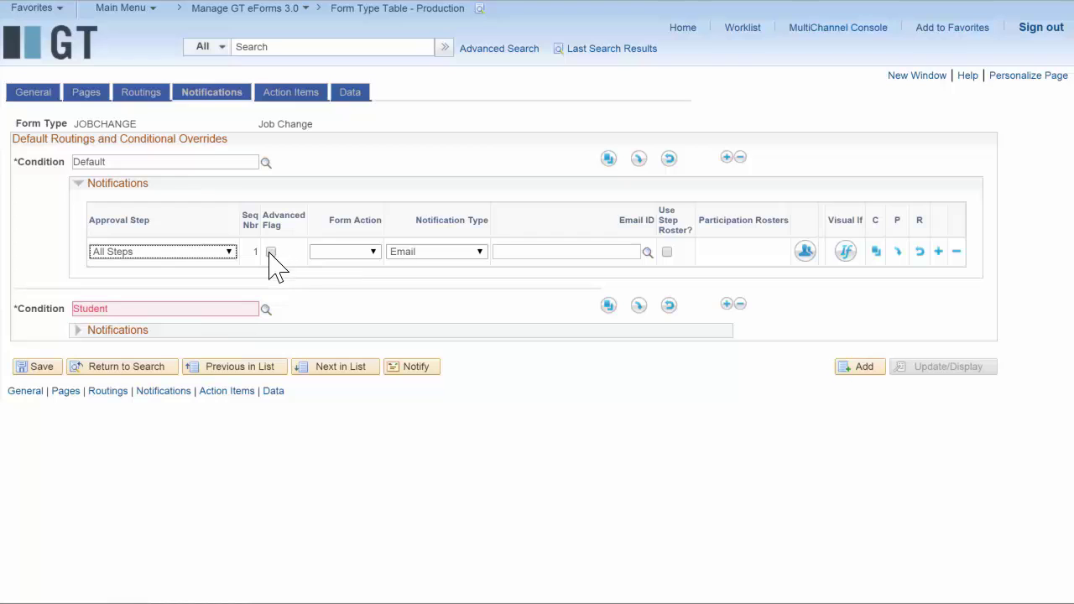
left_click(369, 252)
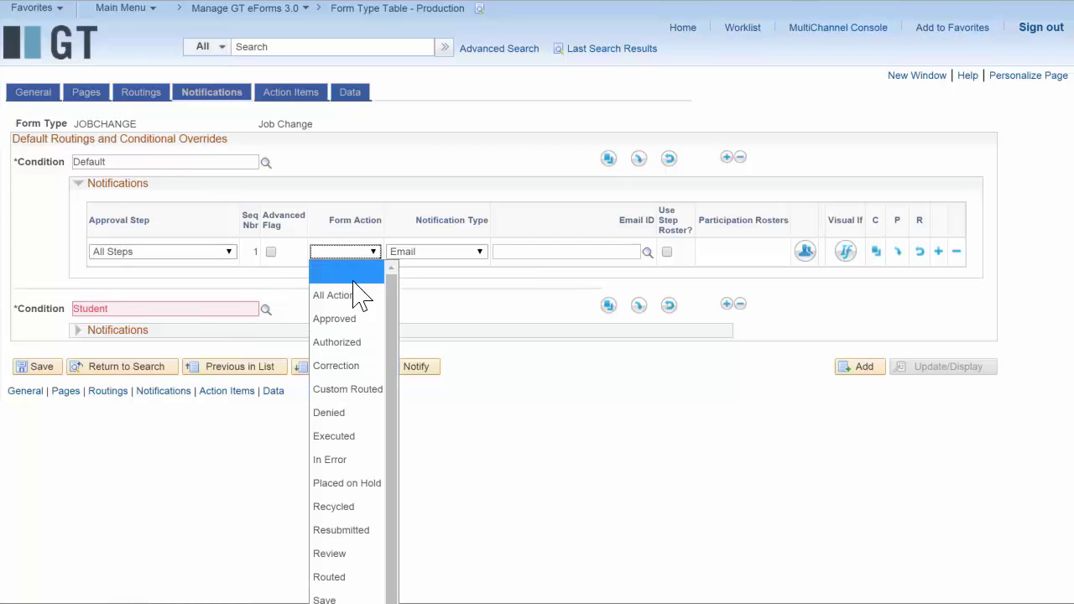
left_click(351, 579)
left_click(270, 251)
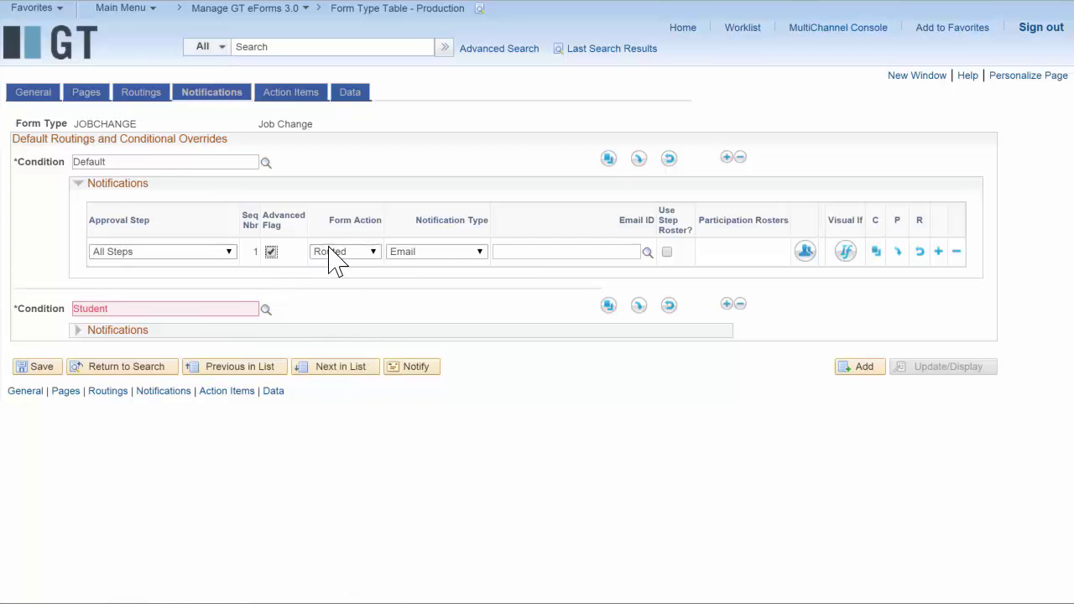
left_click(340, 253)
left_click_drag(450, 340, 304, 246)
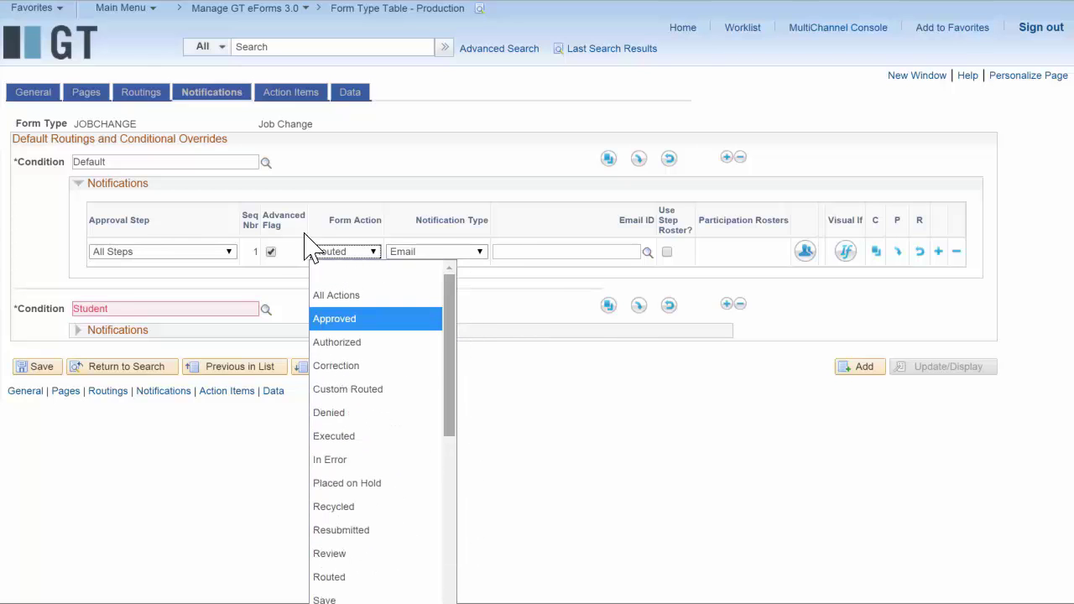
left_click(285, 260)
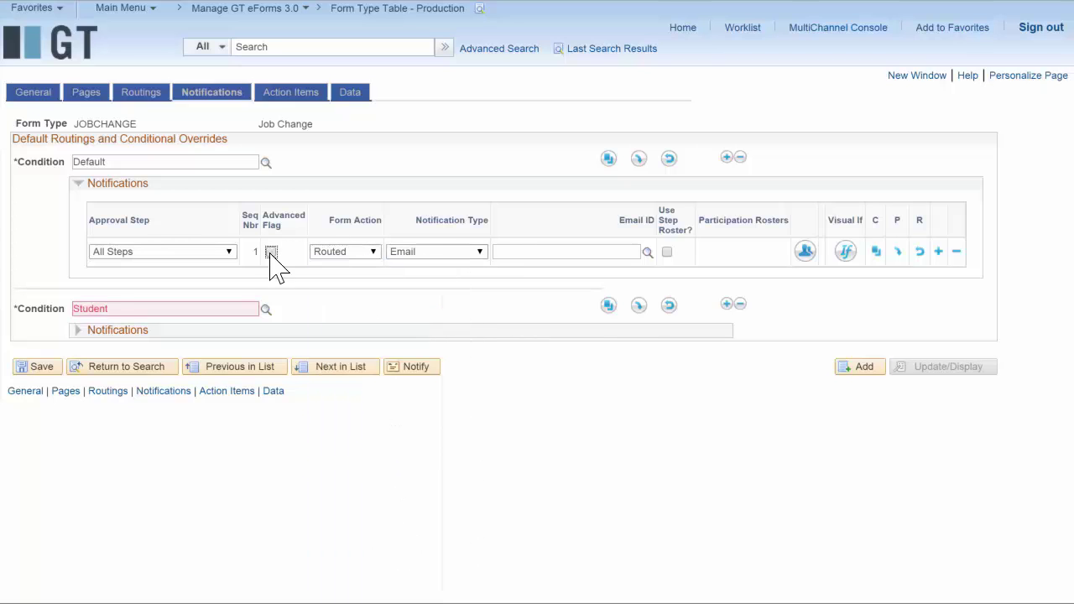
- Deliver it by Worklist & Email with the step task, G_FORM_EVALUATE template and step roster, then save
left_click(466, 253)
left_click(445, 344)
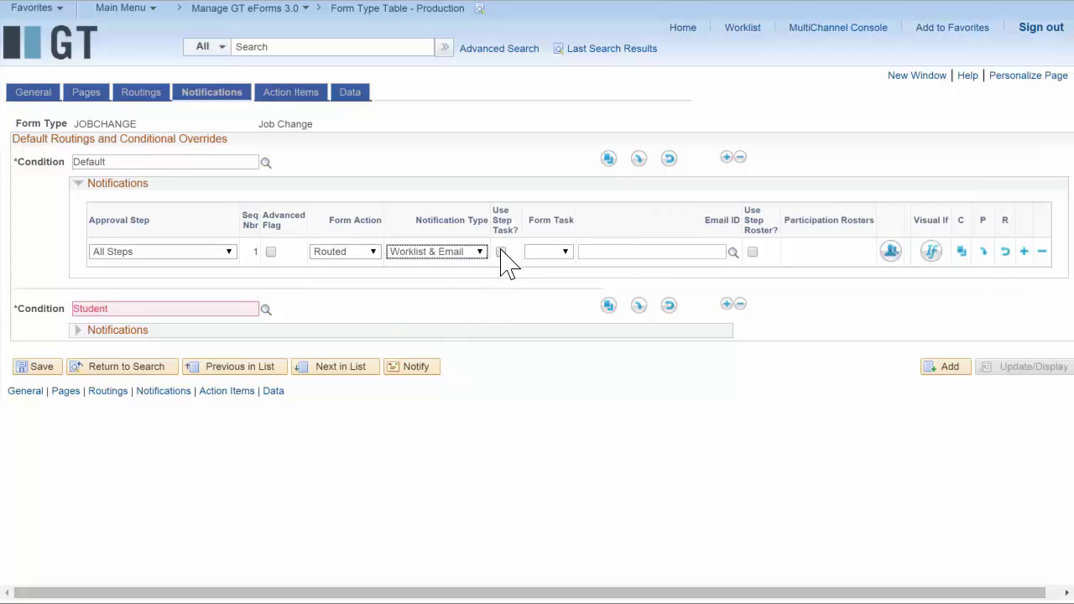
left_click(501, 251)
left_click(679, 253)
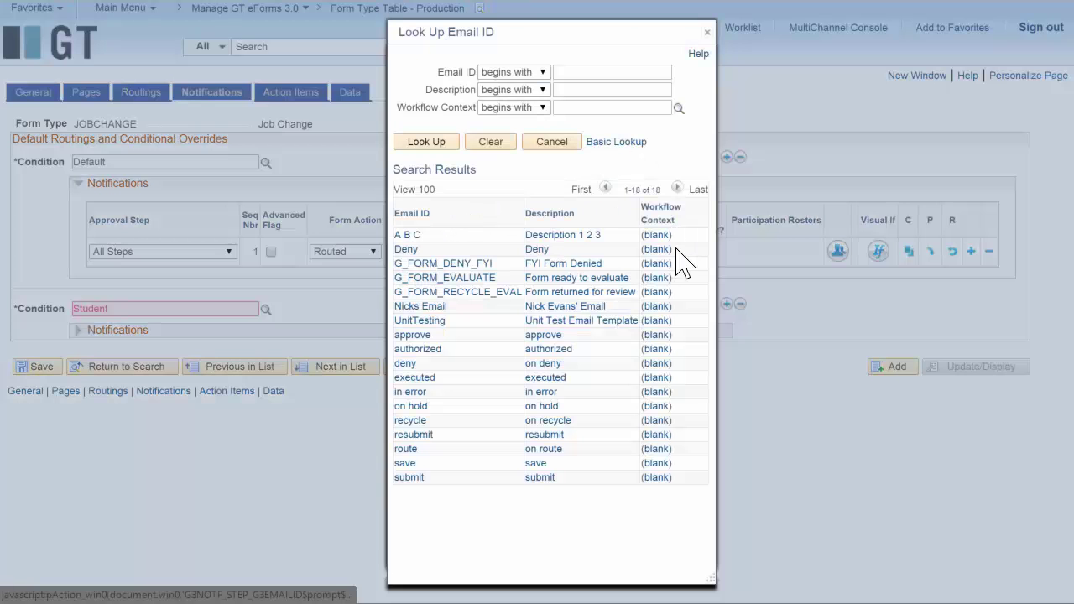
left_click(453, 279)
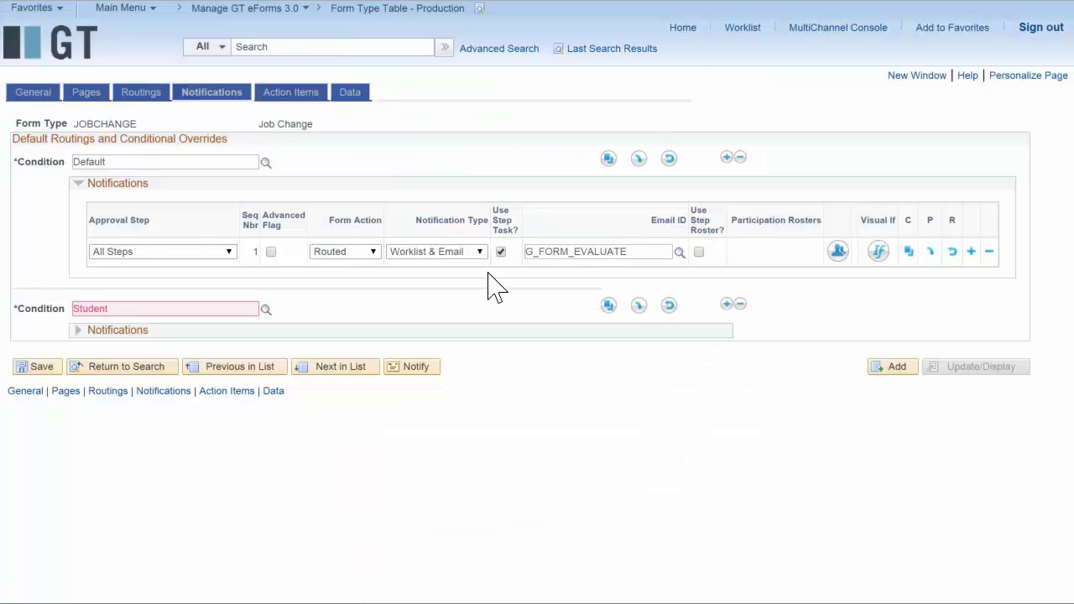
left_click(694, 251)
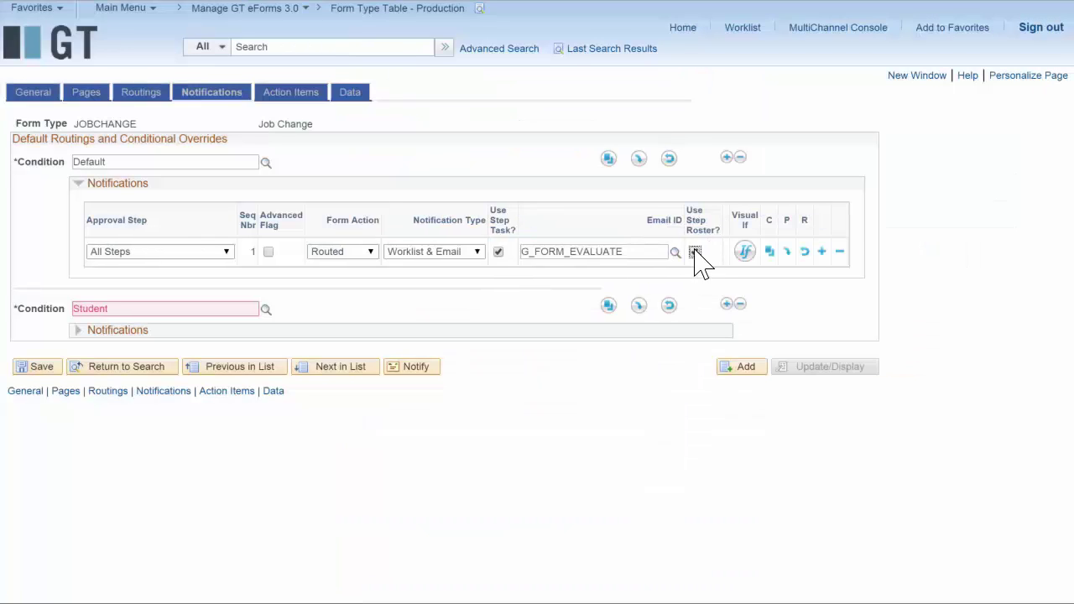
left_click(38, 366)
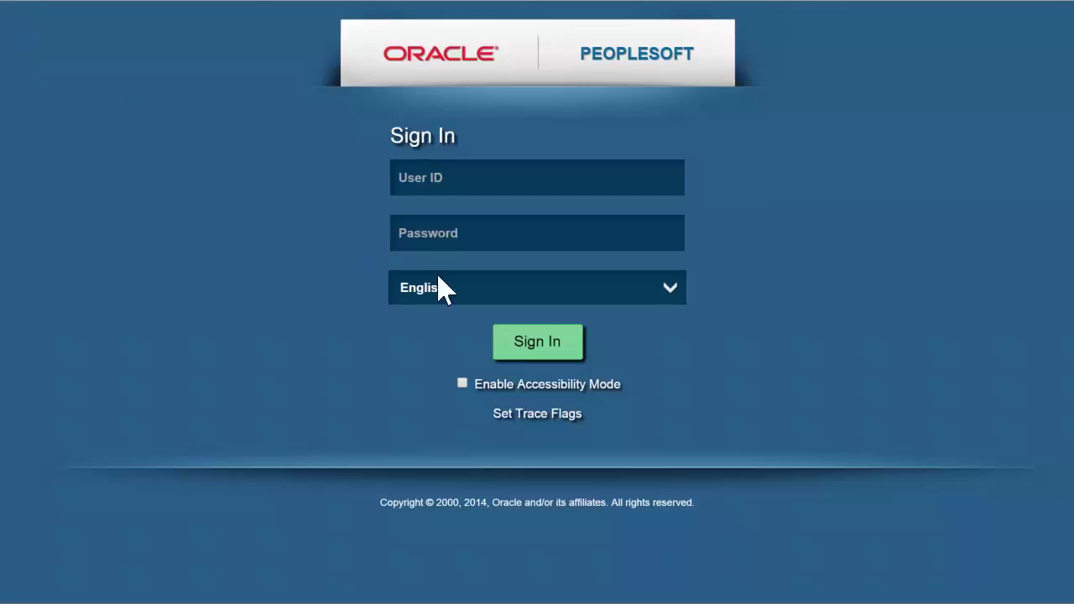
- Sign back in to PeopleSoft with the saved credentials
left_click(461, 181)
left_click(460, 206)
left_click(538, 342)
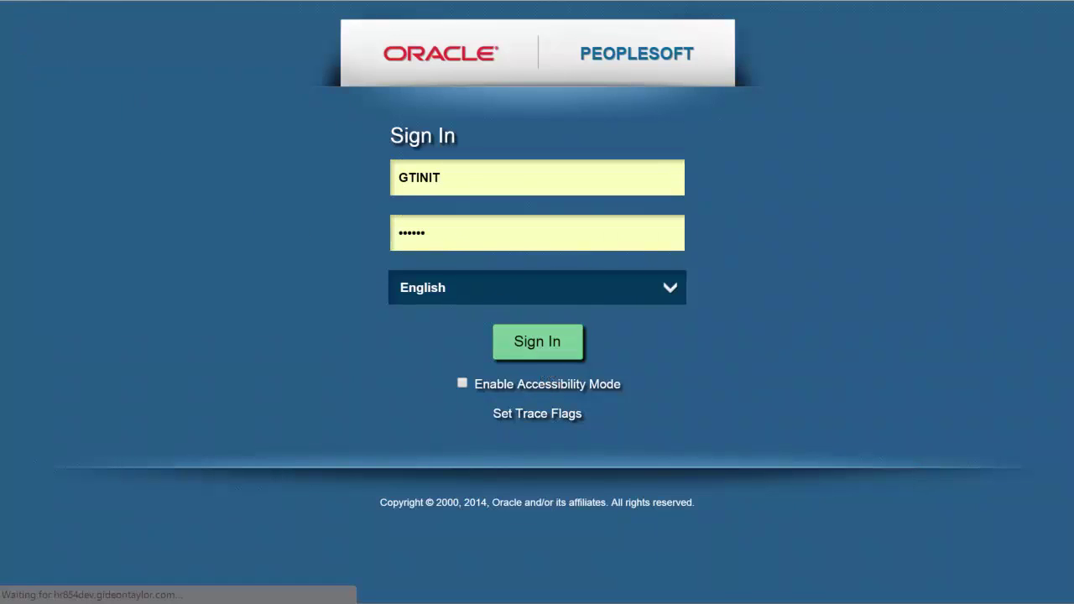
- Open Create a Job Change eForm in GT Department WorkCenter and search for employees
left_click(38, 10)
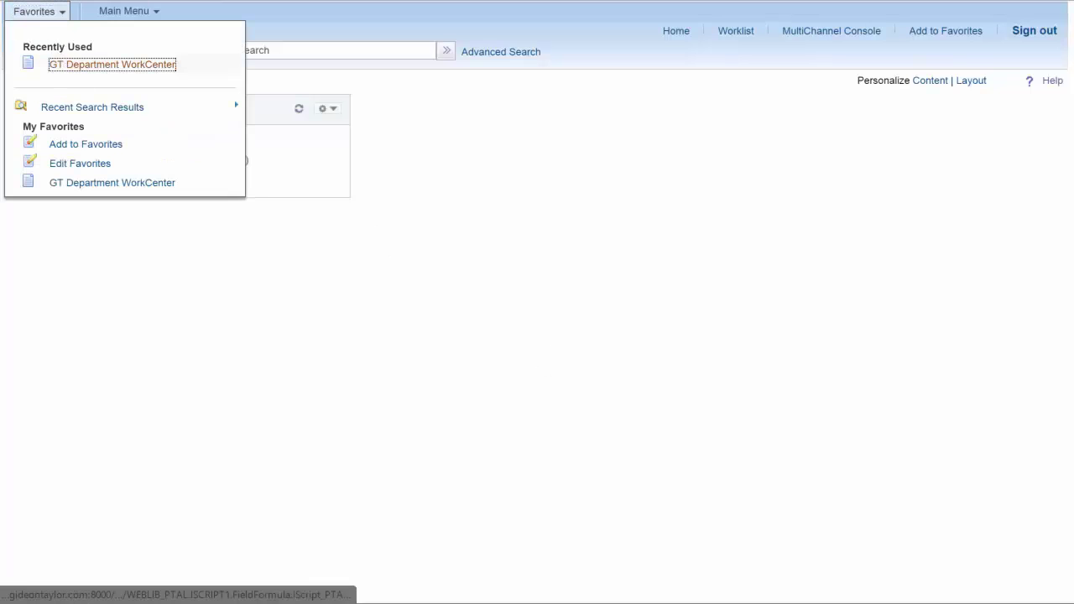
left_click(112, 65)
left_click(74, 198)
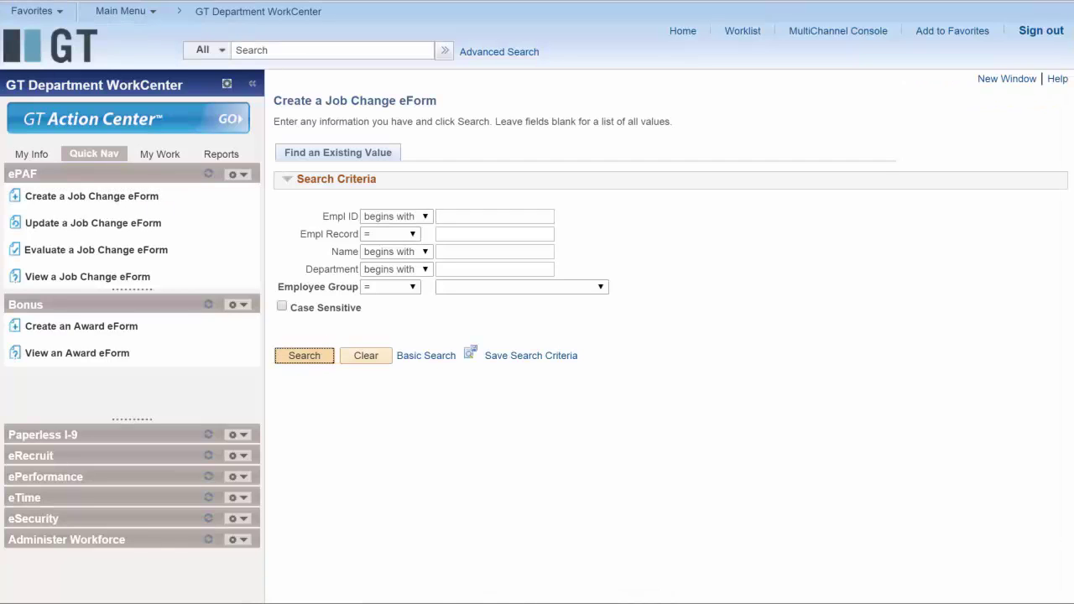
left_click(304, 355)
- Open the employee's Job Change form, select position 19000410 Director-Marketing and add a comment
left_click(422, 511)
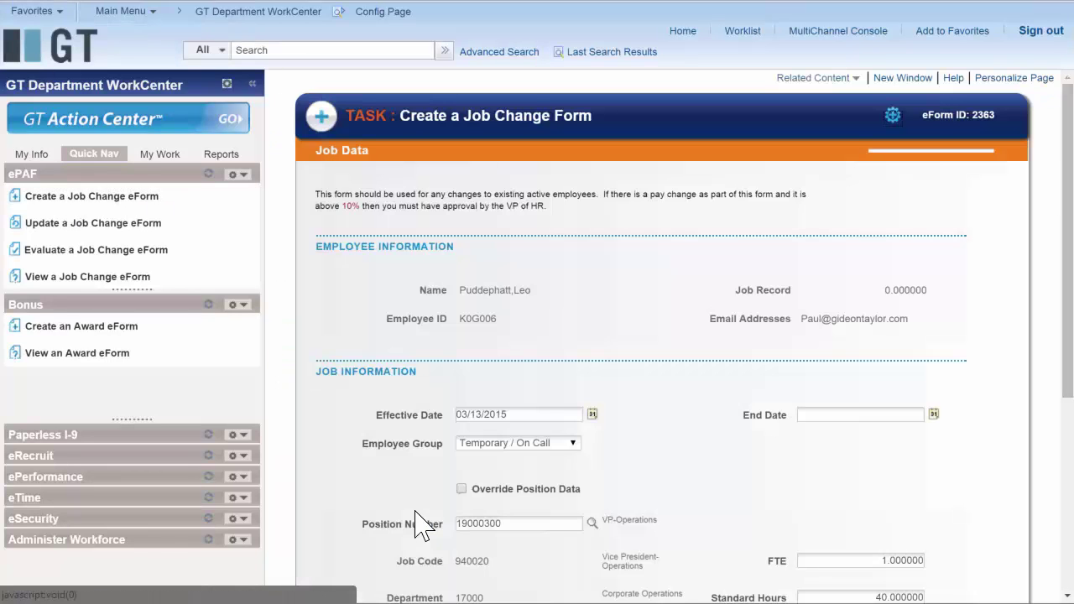
scroll(1069, 363, "down", 3)
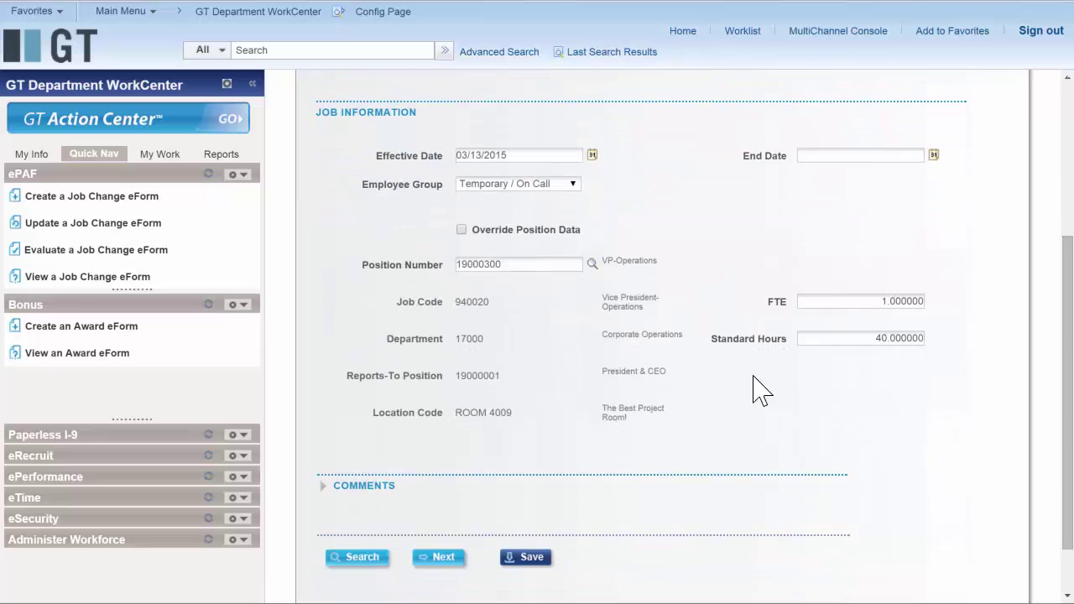
left_click(593, 263)
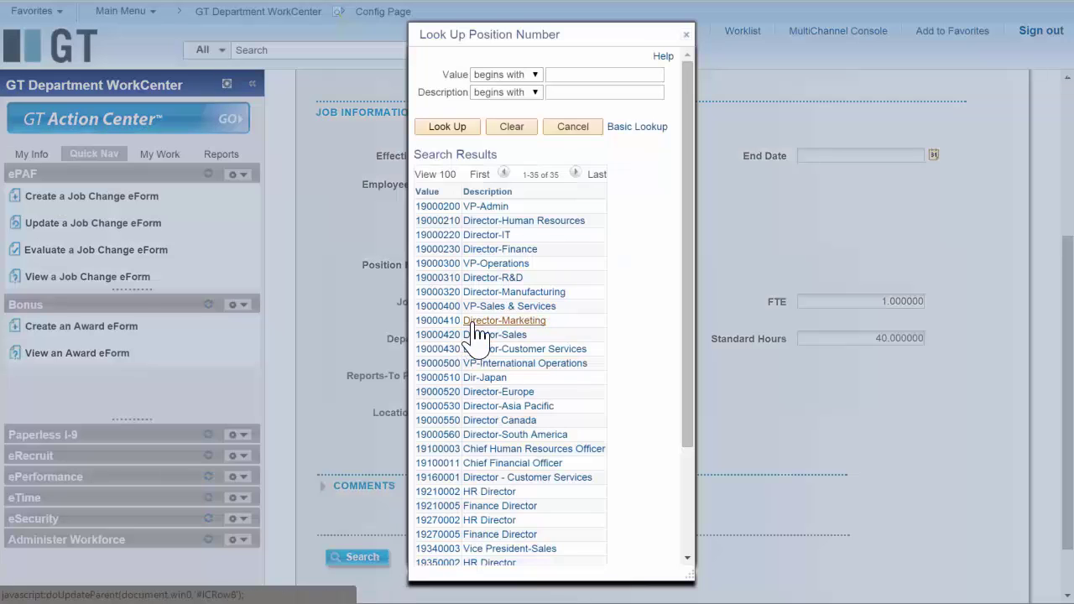
left_click(521, 321)
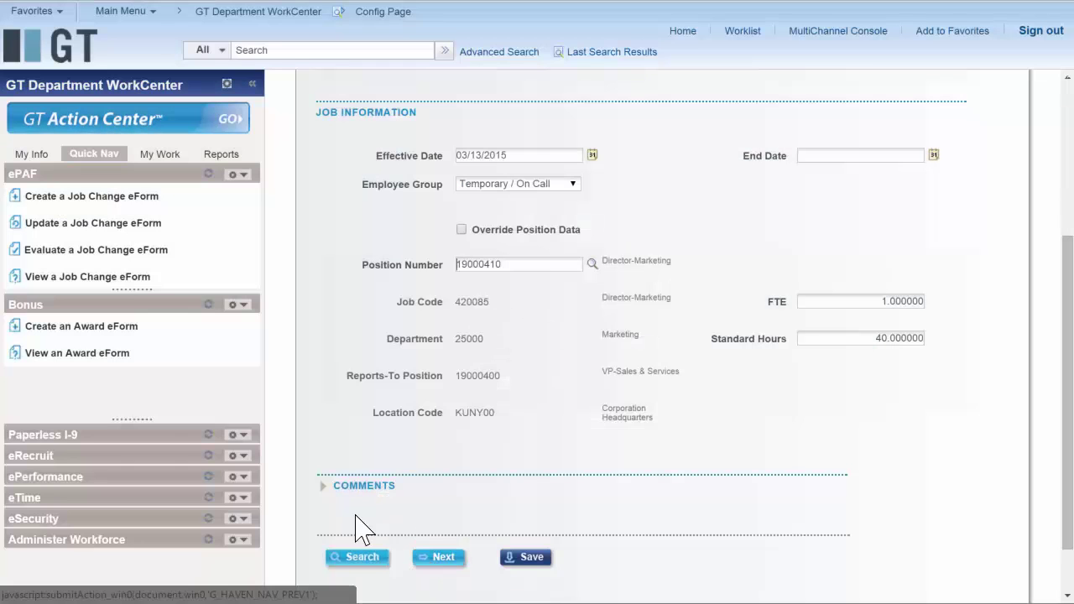
left_click(323, 486)
left_click(382, 541)
type("Marketing is a good move for him!")
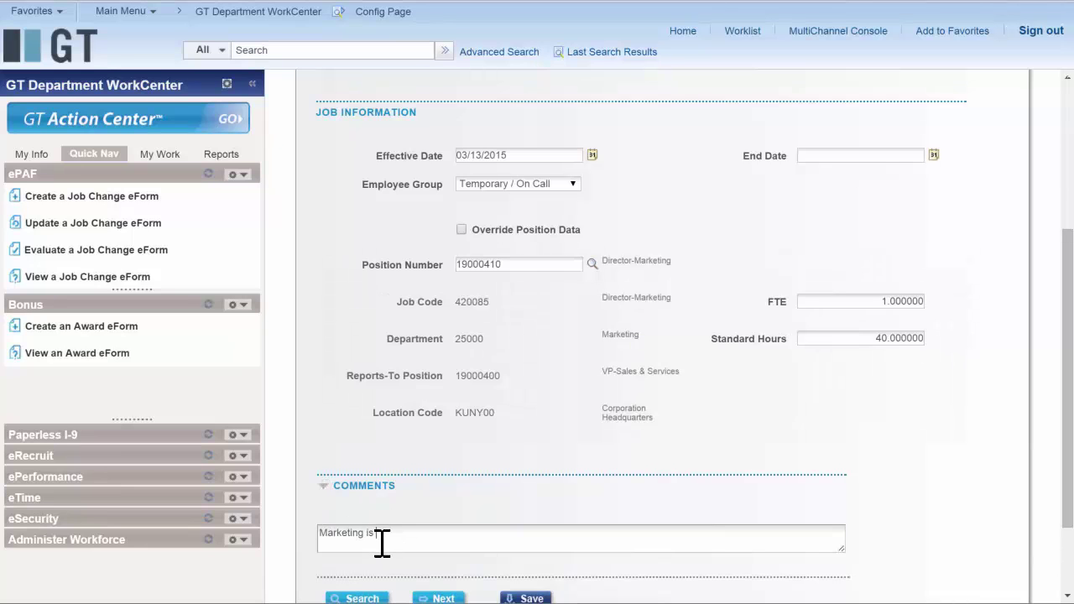
- Set action JED with reason Temporary Assignment and submit eForm 2363
left_click(443, 598)
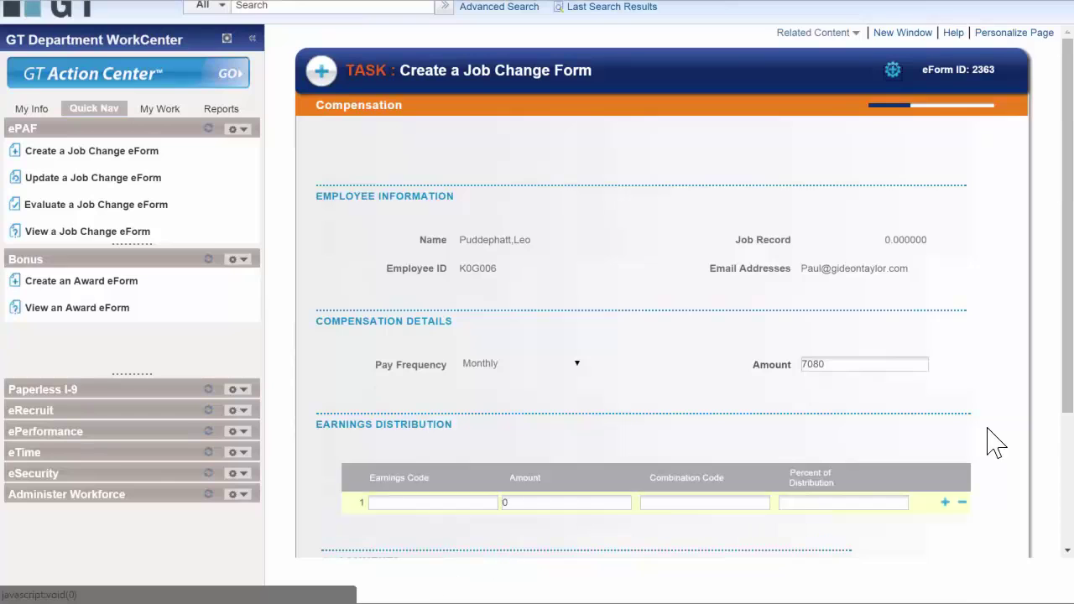
scroll(995, 439, "down", 3)
left_click(522, 447)
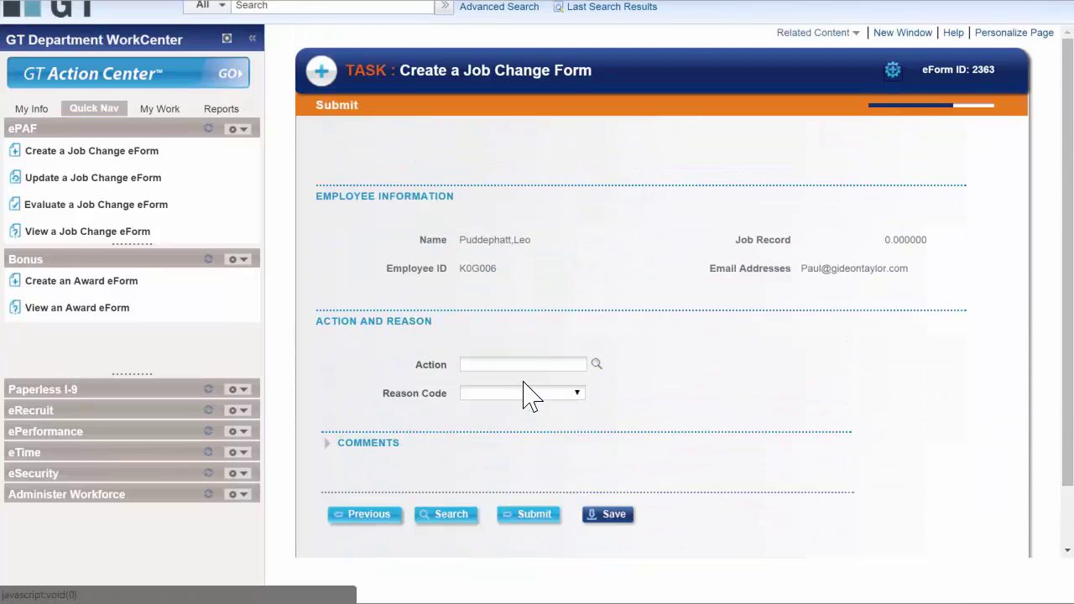
left_click(596, 363)
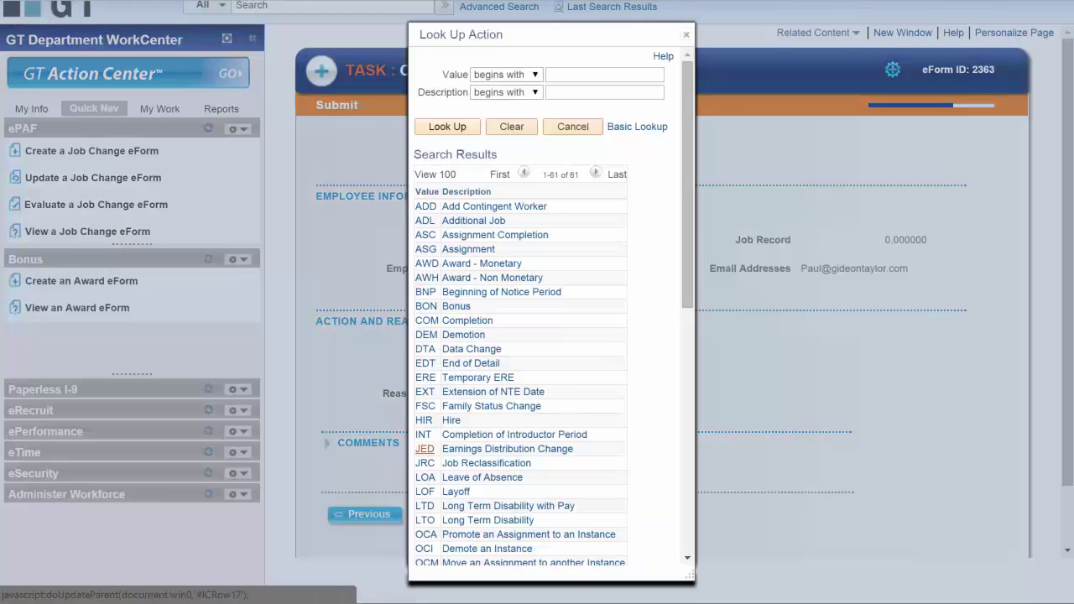
left_click(424, 449)
left_click(562, 392)
left_click(520, 458)
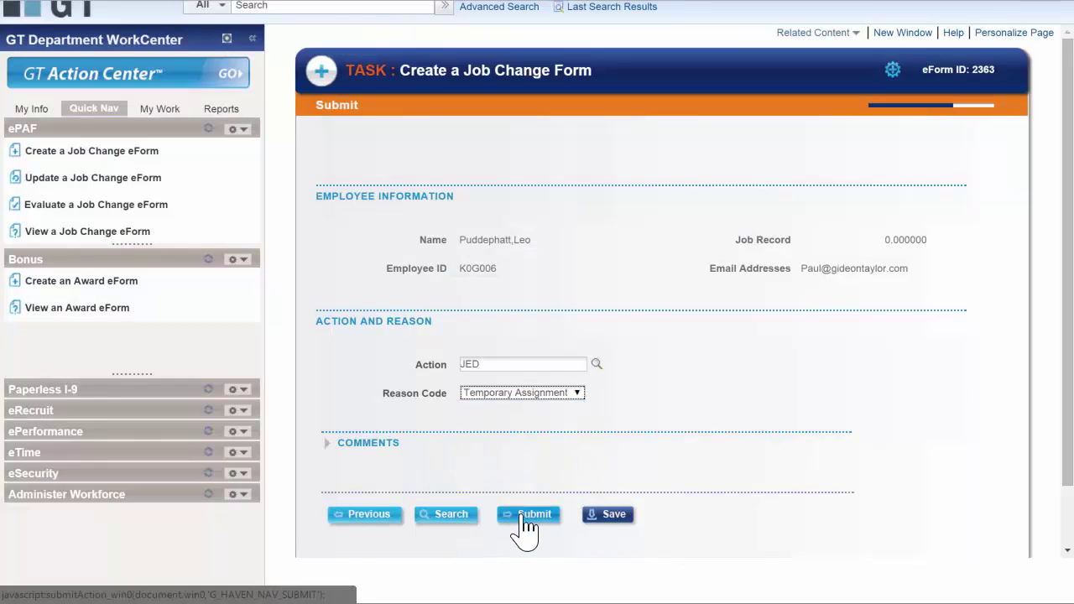
left_click(524, 517)
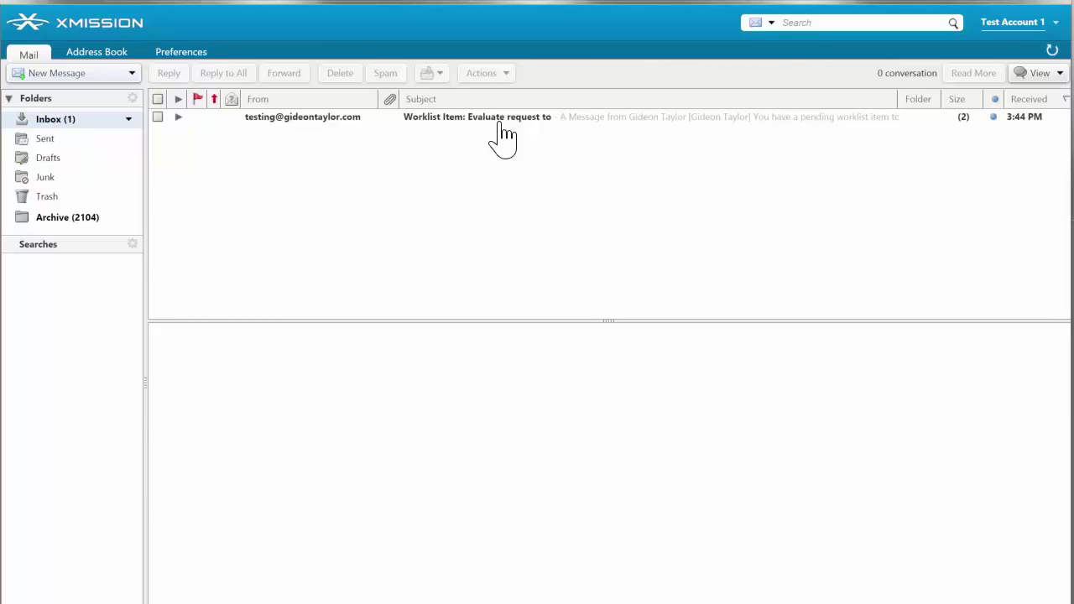
- Open the Worklist Item email for form 2363 and follow its Link to Evaluate
left_click(502, 124)
scroll(1031, 280, "down", 1)
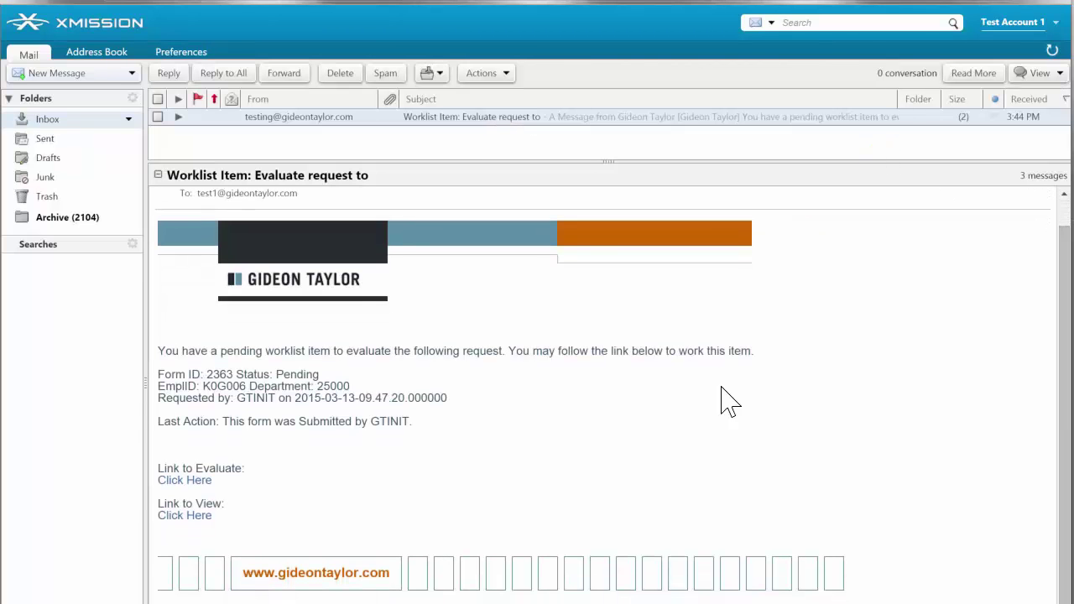
left_click(202, 483)
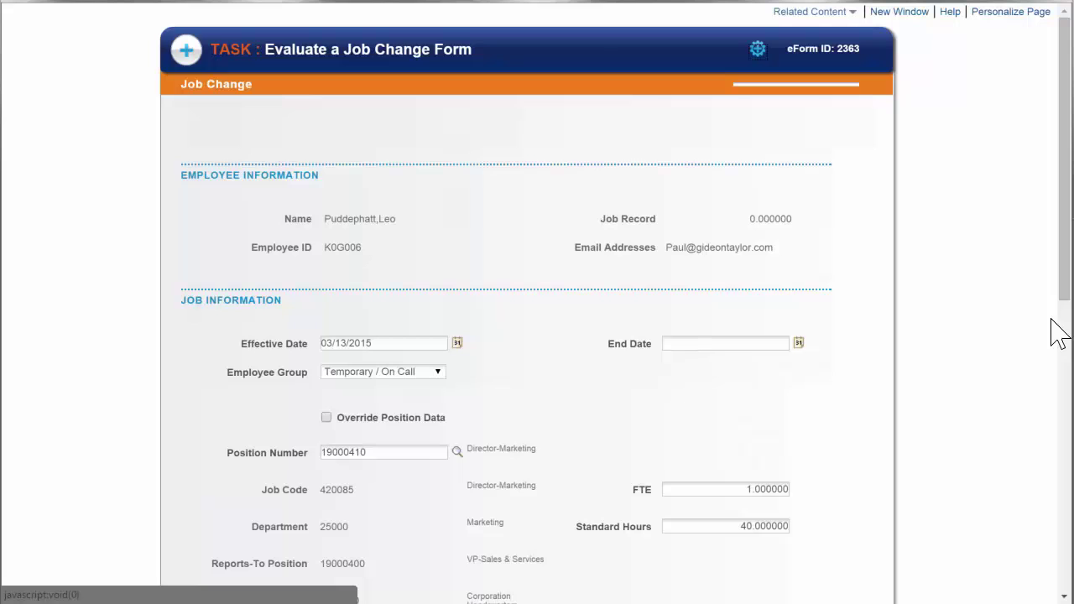
- Approve eForm 2363 at the Department Approver step with the comment 'If you say so!'
scroll(1061, 327, "down", 7)
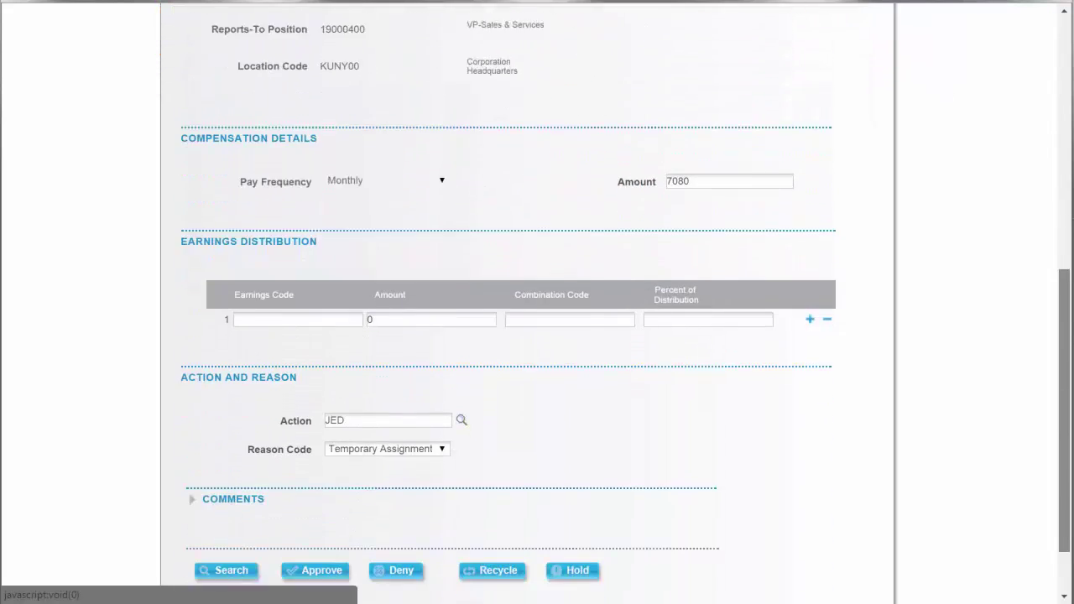
left_click(192, 420)
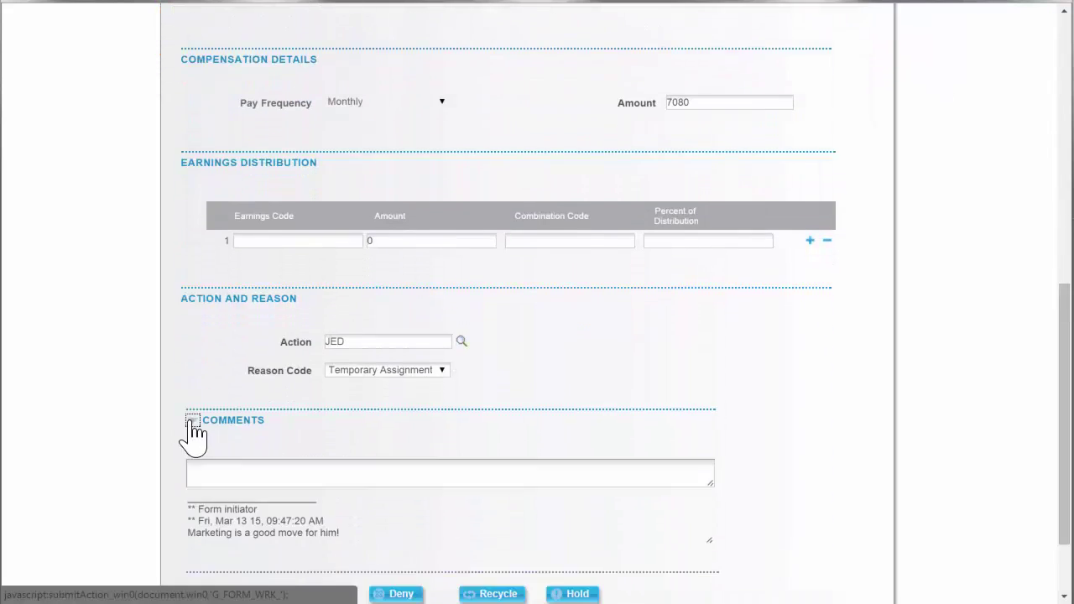
scroll(672, 446, "down", 2)
left_click(245, 375)
type("If you say s")
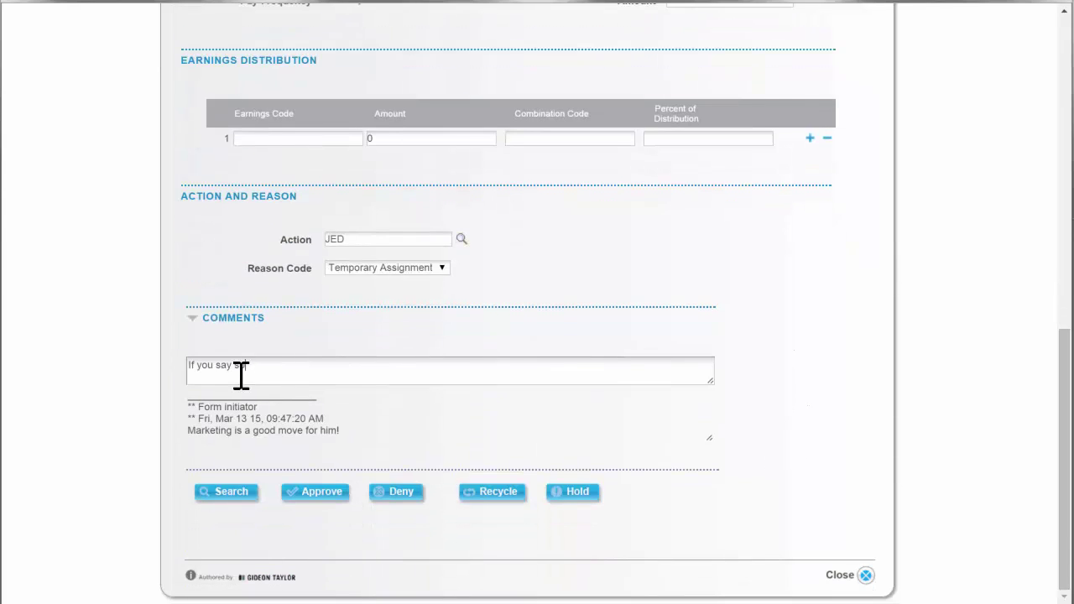
type("o!")
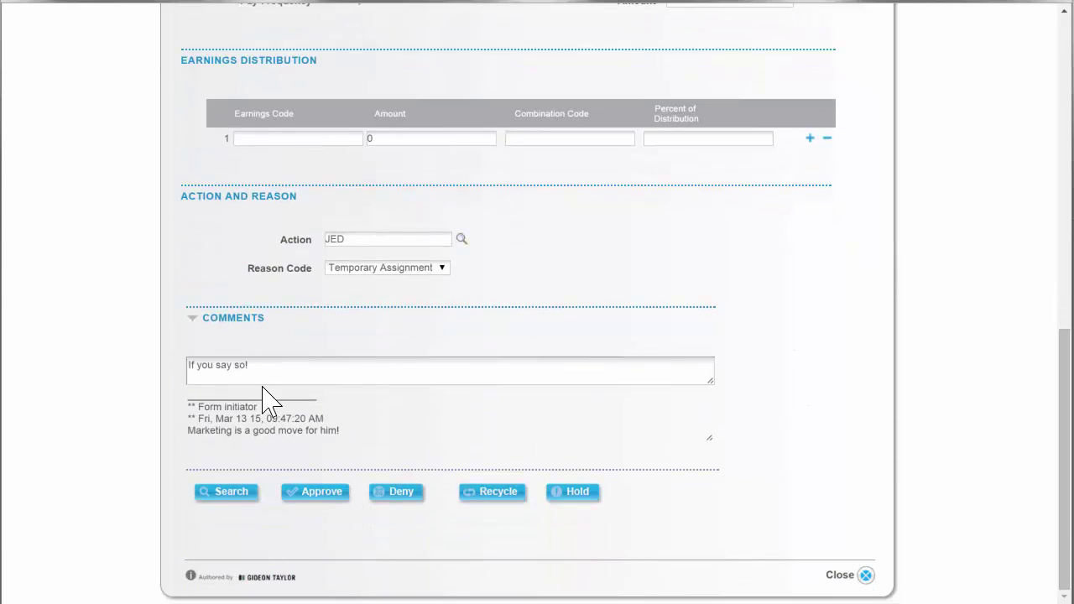
left_click(329, 495)
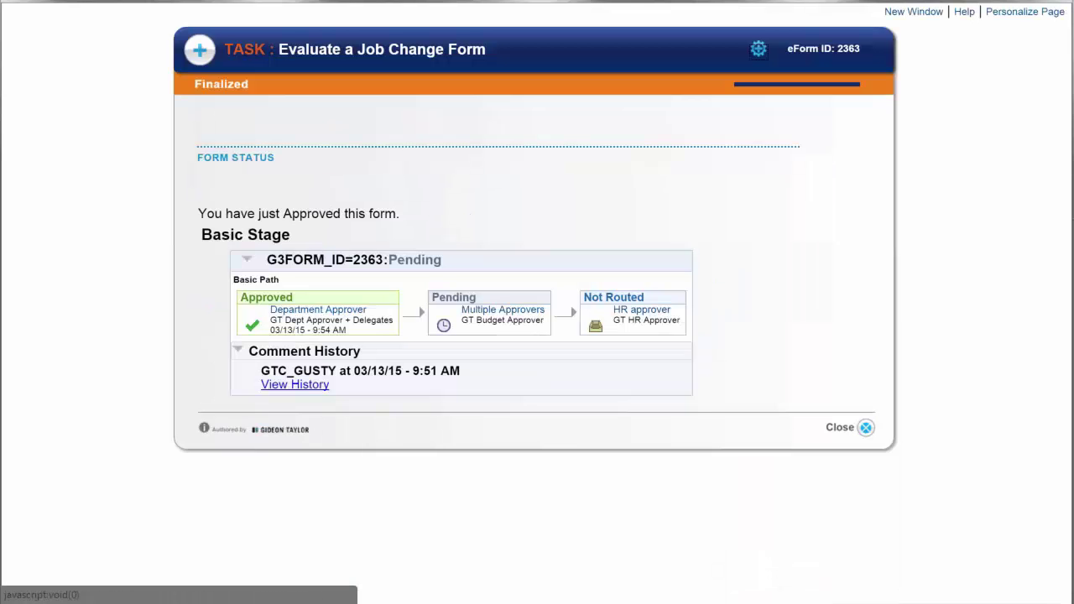
- Sign in with the budget approver's user ID and password, then go to the Worklist
type("UDGET")
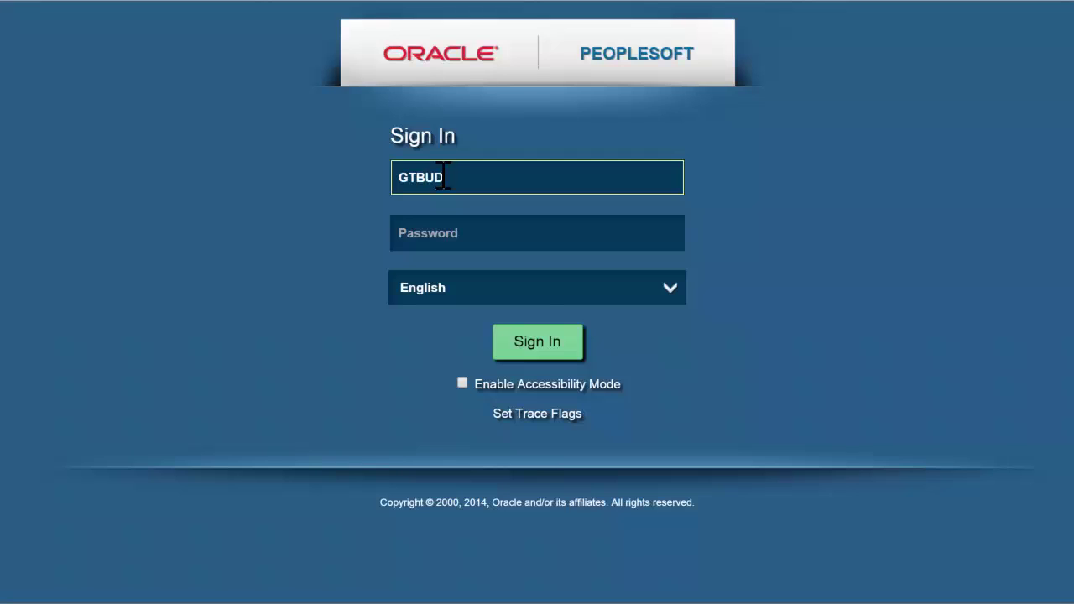
key("Tab")
type("*****")
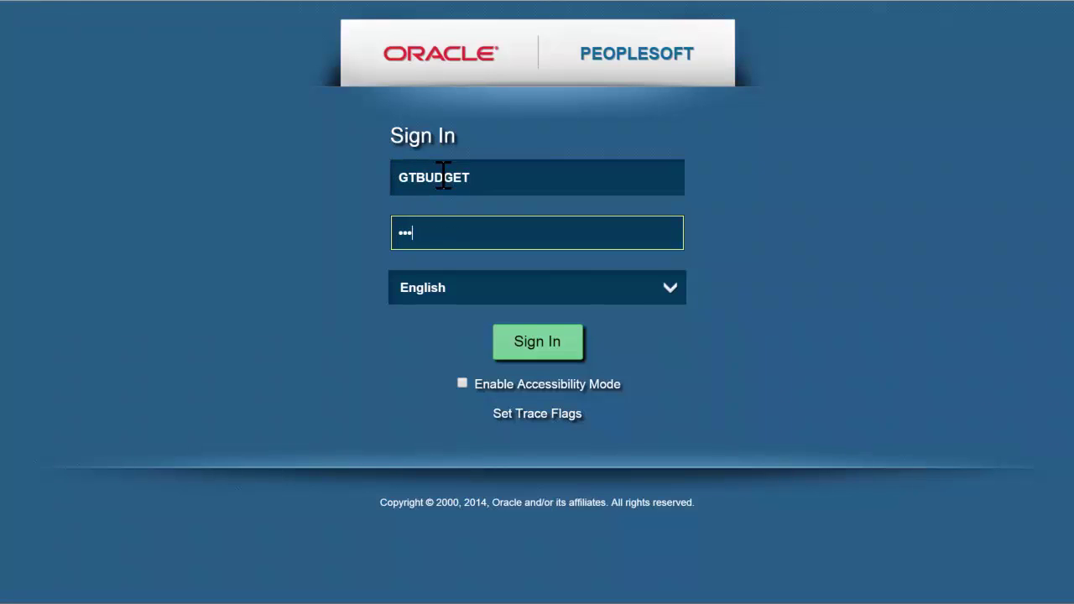
type("***")
key("Return")
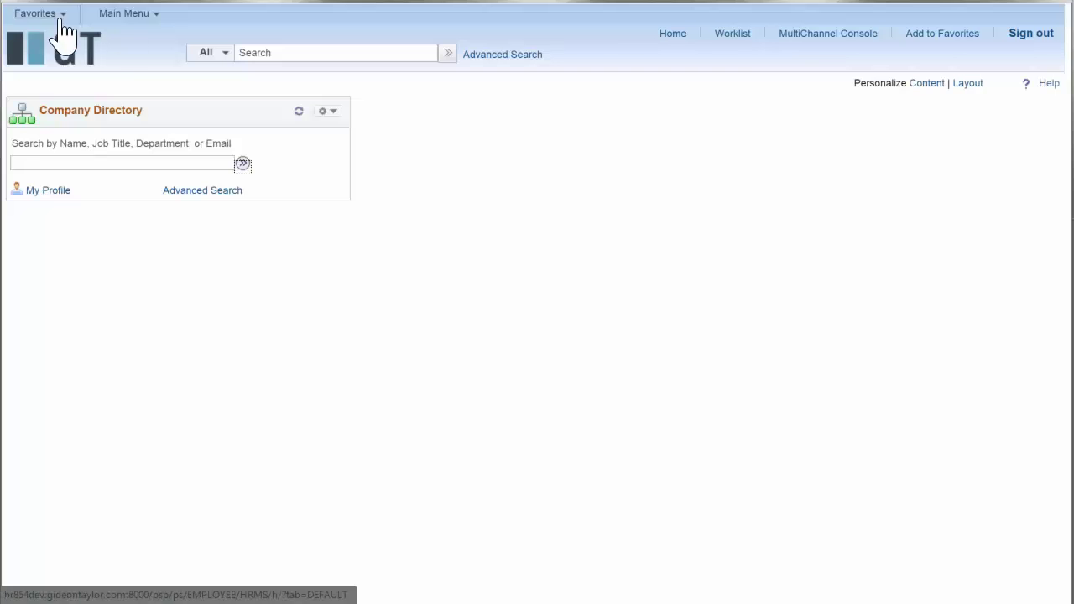
left_click(731, 38)
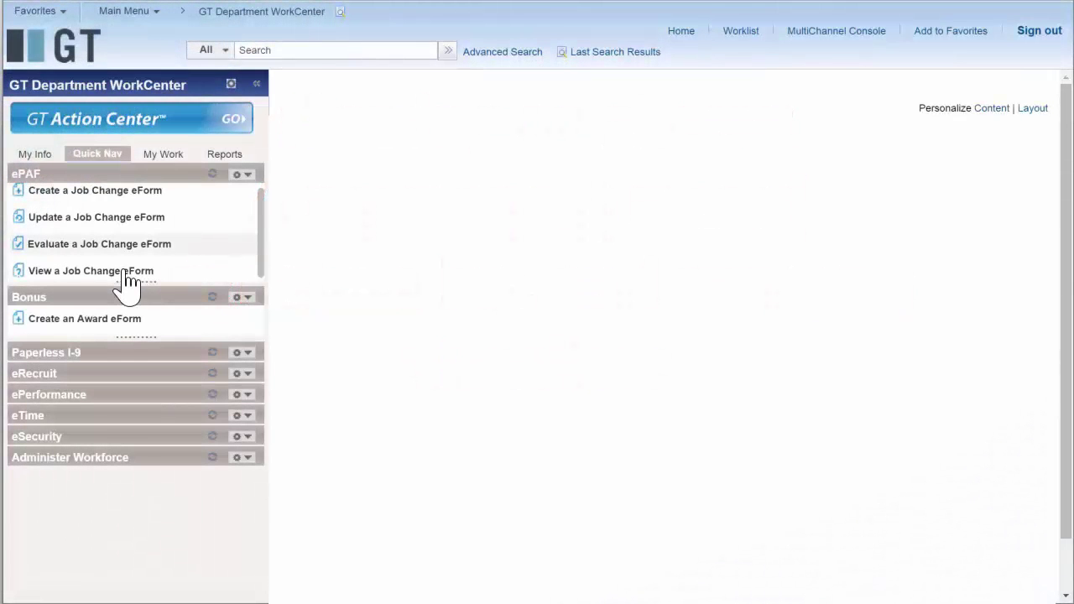
- Search View a Job Change eForm for Form ID 2363
left_click(127, 273)
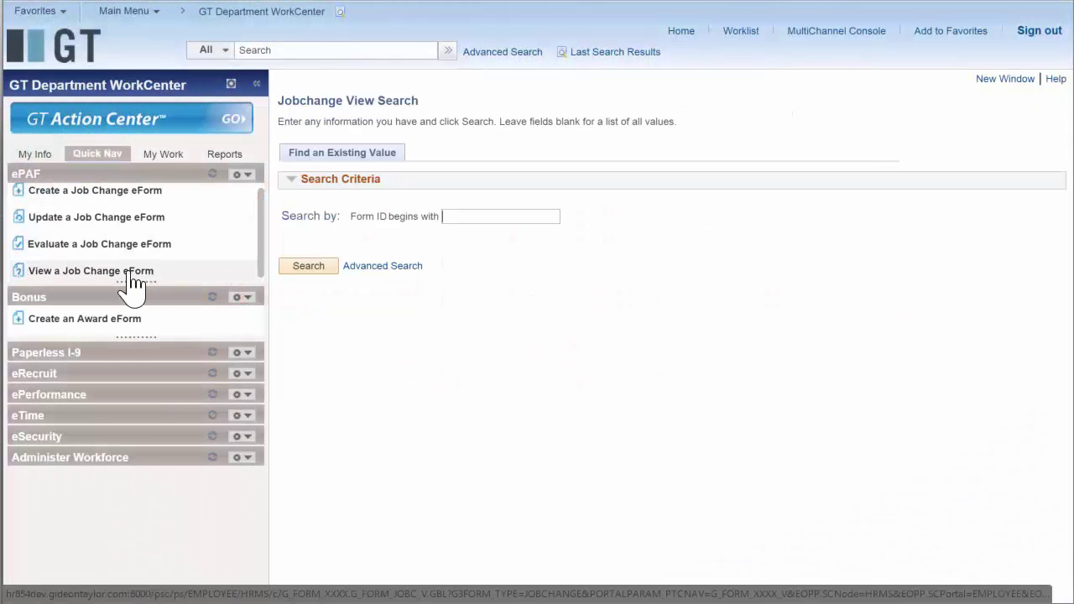
type("2363")
key("Return")
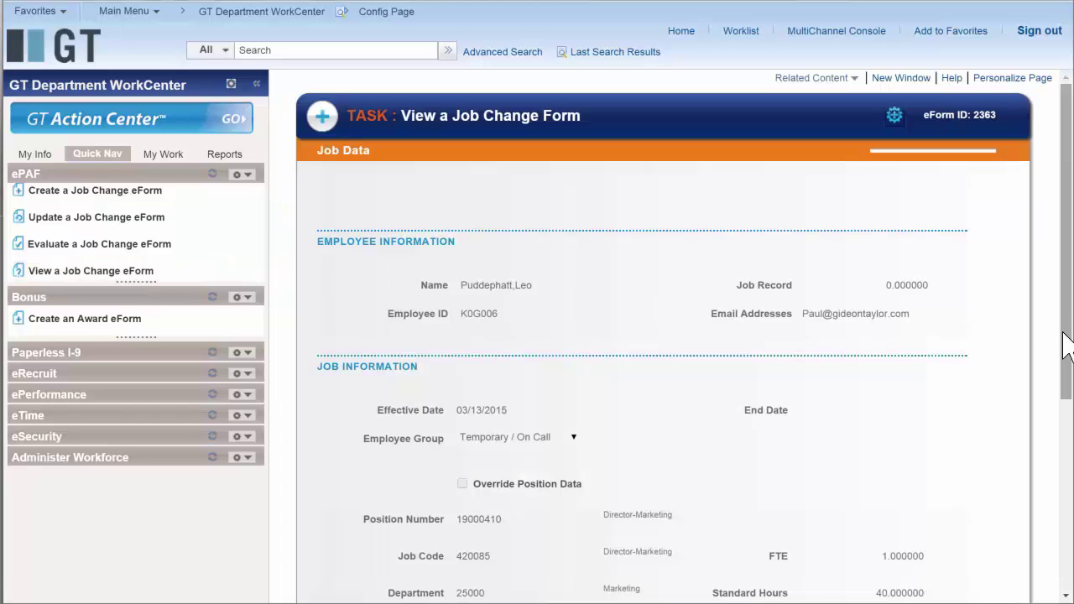
- Page through form 2363 to its Form History and review the approval entries
left_click_drag(1065, 336, 1065, 524)
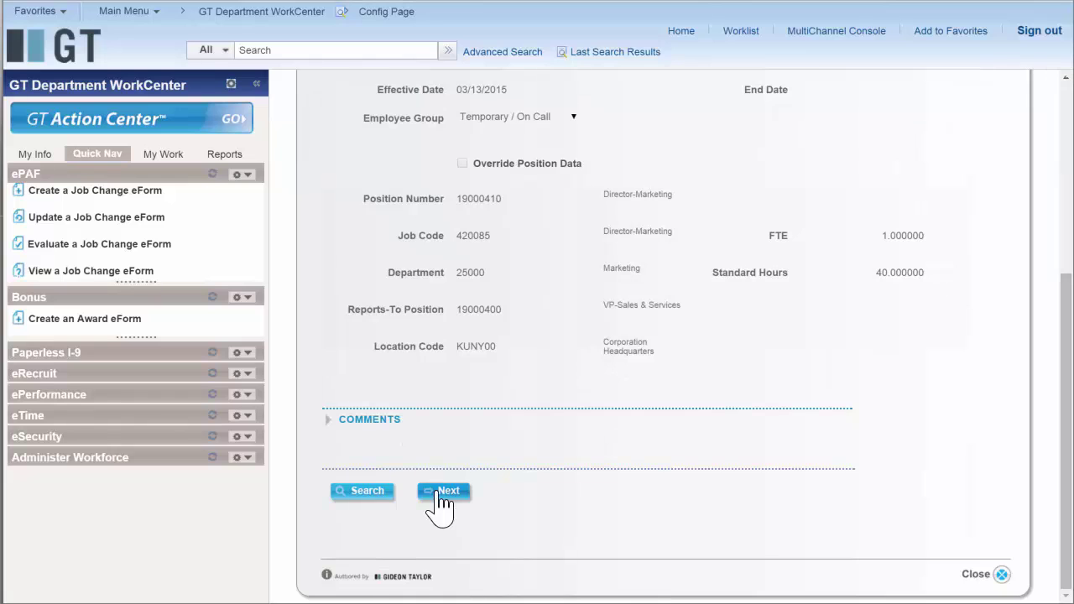
left_click(442, 495)
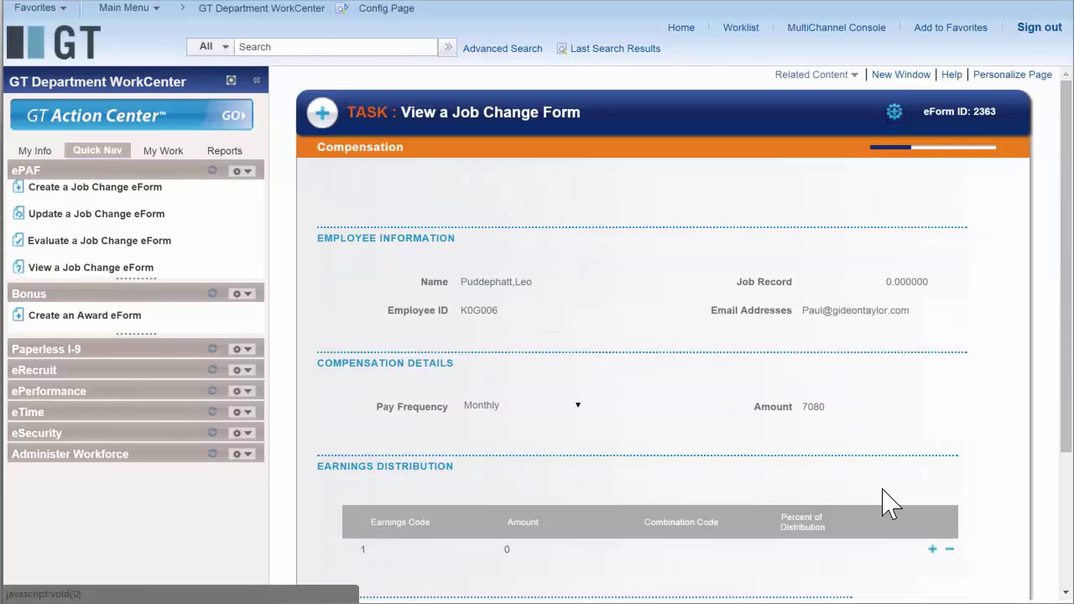
left_click(1064, 488)
left_click(530, 506)
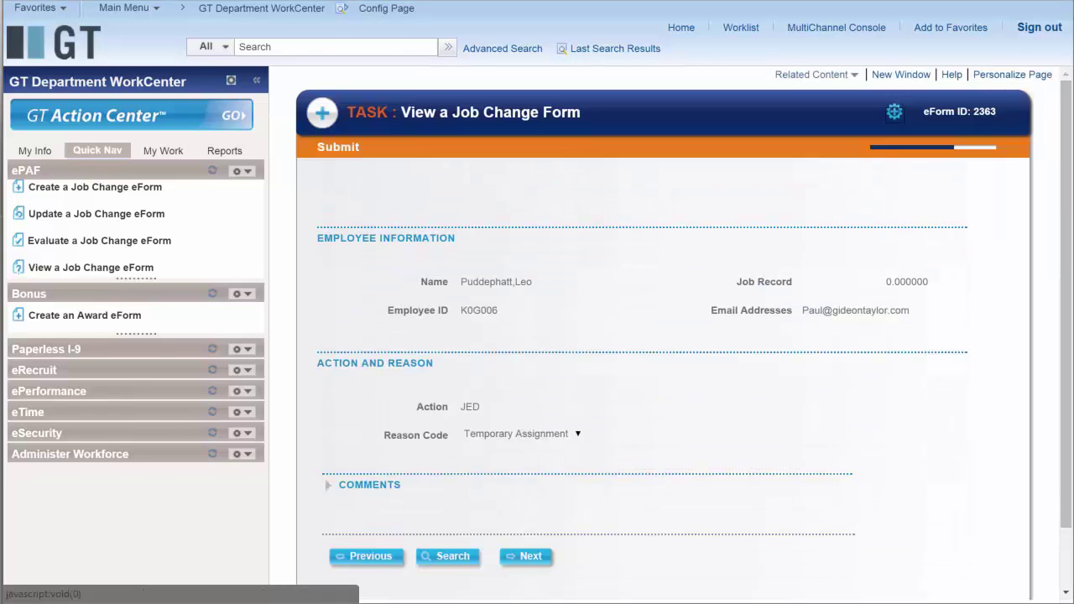
left_click(523, 558)
left_click_drag(1040, 210, 1058, 371)
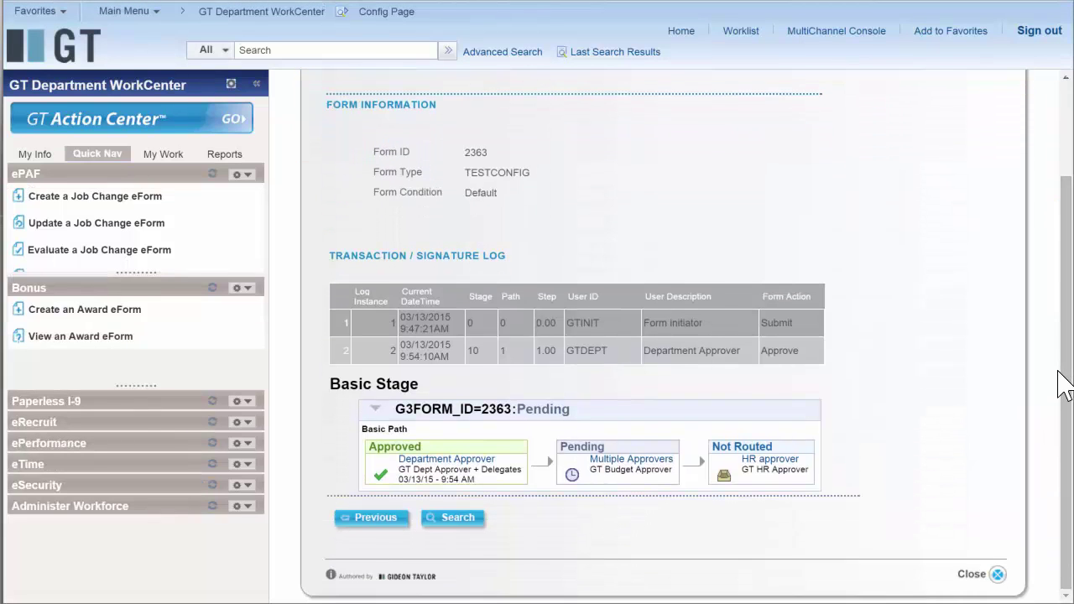